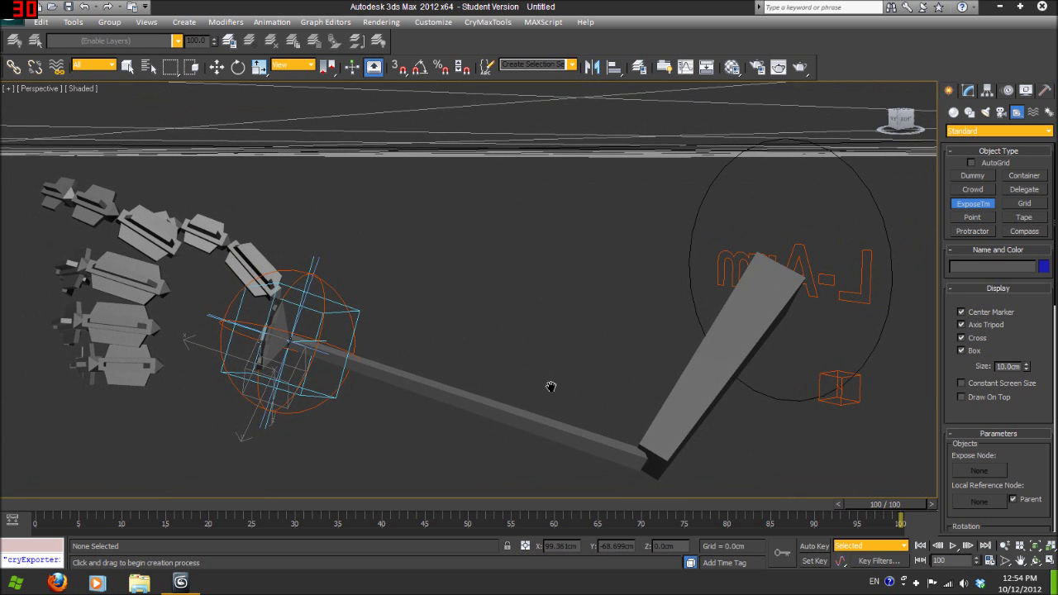
{"action": "left_click", "coordinate": [343, 295]}
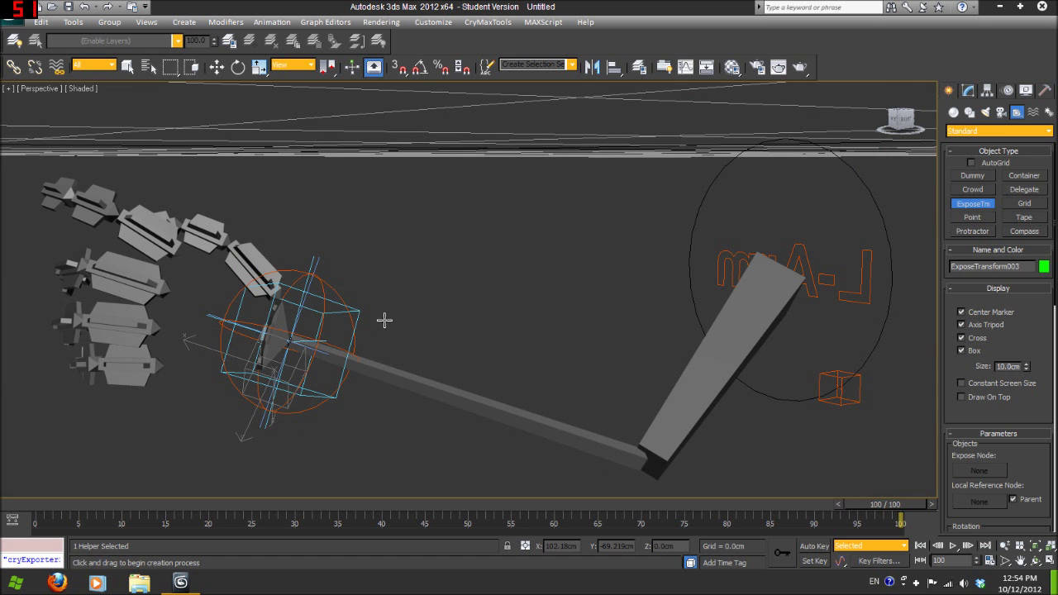
{"action": "key", "text": "Delete"}
{"action": "right_click", "coordinate": [422, 347]}
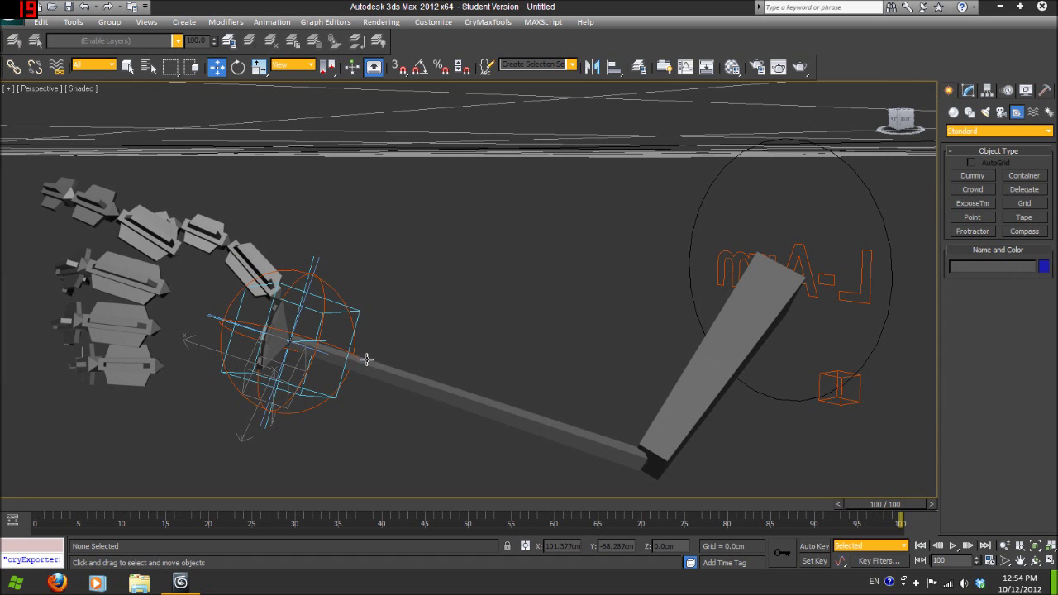
- Try rotating the left wrist controller about its local axes, checking the hand and forearm from different angles and cancelling each rotation
{"action": "left_click", "coordinate": [325, 281]}
{"action": "key", "text": "e"}
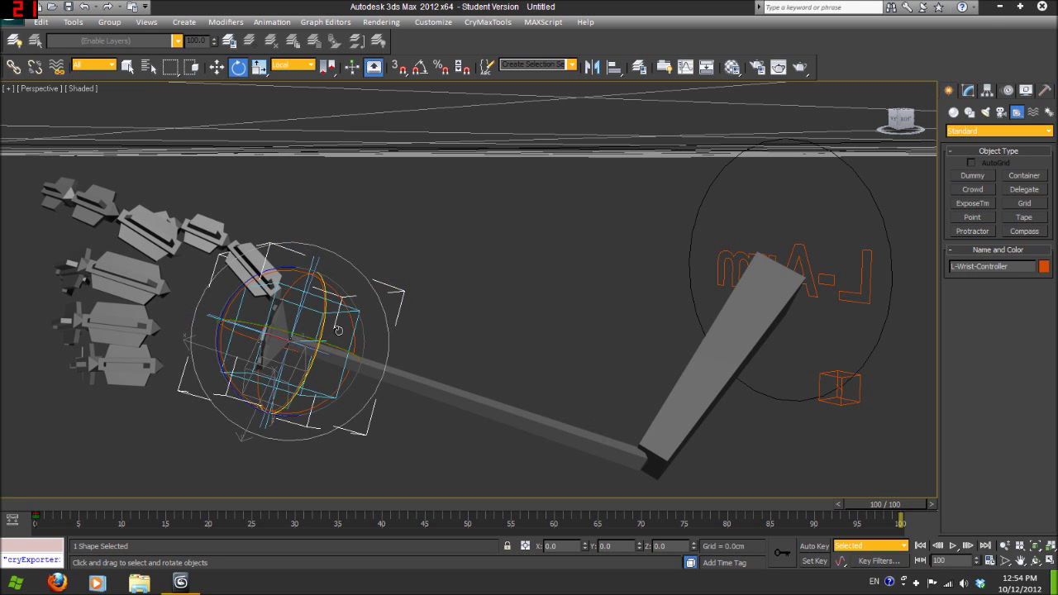
{"action": "left_click_drag", "start_coordinate": [326, 317], "coordinate": [324, 368]}
{"action": "right_click", "coordinate": [325, 368]}
{"action": "middle_click_drag", "start_coordinate": [400, 367], "coordinate": [293, 302], "text": "alt"}
{"action": "left_click_drag", "start_coordinate": [356, 306], "coordinate": [433, 364]}
{"action": "right_click", "coordinate": [433, 364]}
{"action": "mouse_move", "coordinate": [433, 365]}
{"action": "middle_mouse_down", "text": "alt"}
{"action": "mouse_move", "coordinate": [405, 355]}
{"action": "mouse_move", "coordinate": [428, 351]}
{"action": "middle_mouse_up", "text": "alt"}
{"action": "left_click_drag", "start_coordinate": [409, 240], "coordinate": [327, 326]}
{"action": "middle_click_drag", "start_coordinate": [374, 410], "coordinate": [553, 399], "text": "alt"}
{"action": "left_click", "coordinate": [553, 399]}
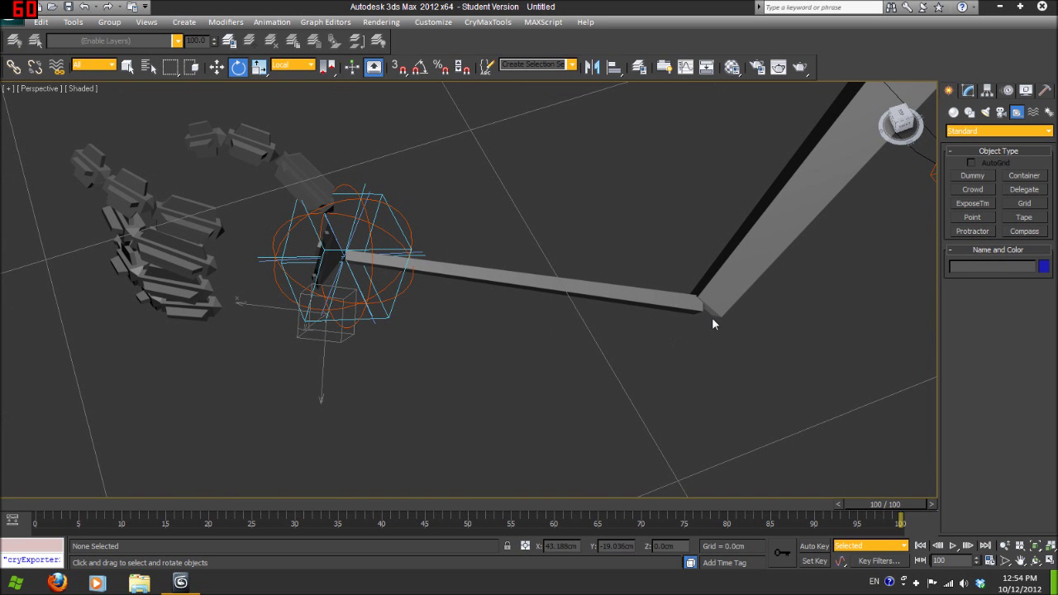
- Try one more rotation of the left wrist controller, undo it and deselect the controller
{"action": "middle_click_drag", "start_coordinate": [504, 363], "coordinate": [403, 228], "text": "alt"}
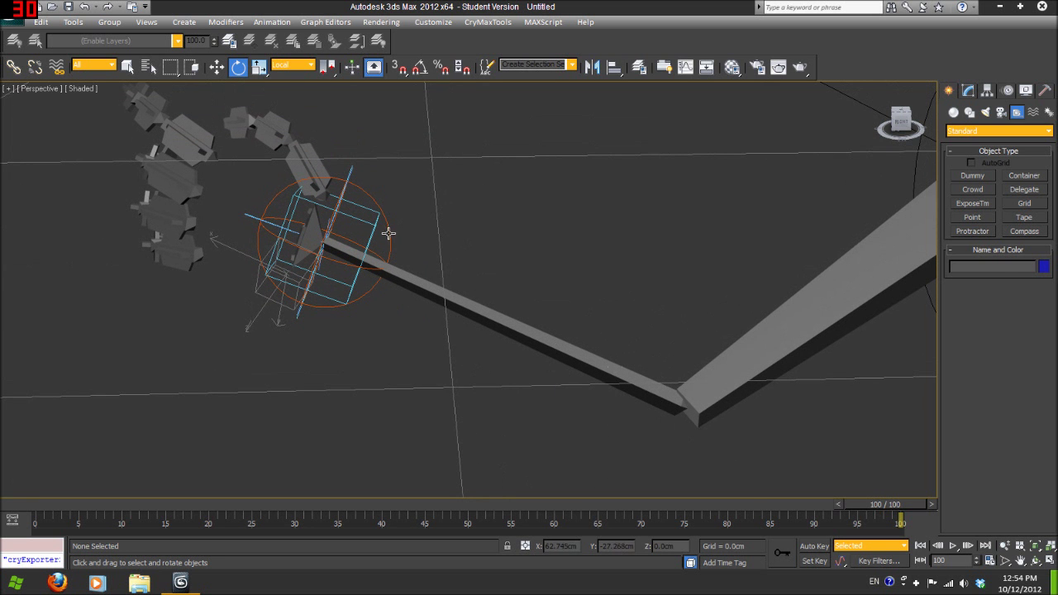
{"action": "left_click", "coordinate": [379, 215]}
{"action": "left_click_drag", "start_coordinate": [314, 243], "coordinate": [331, 325]}
{"action": "key", "text": "ctrl+z"}
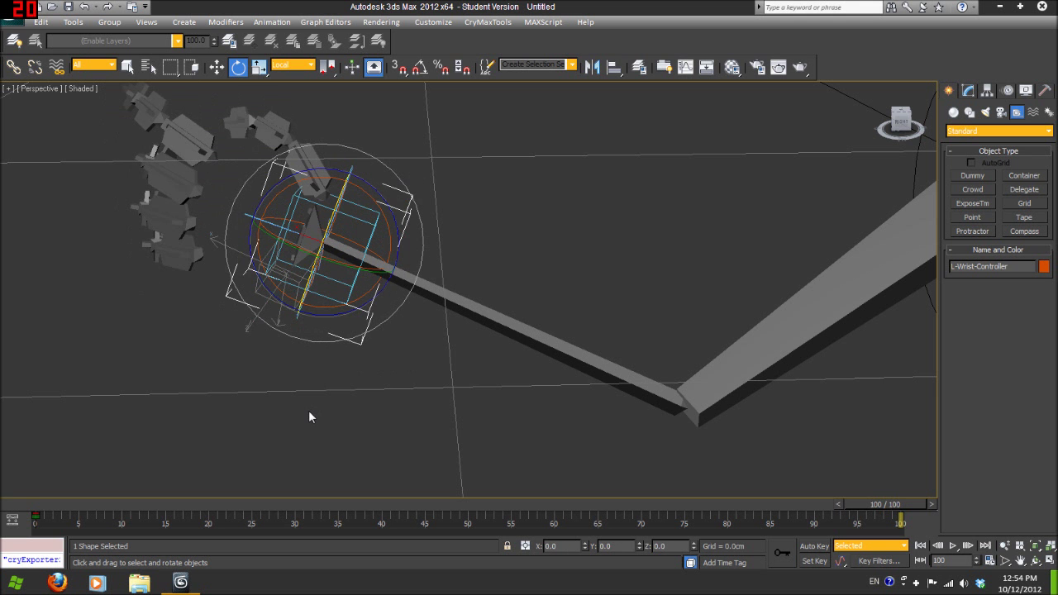
{"action": "left_click", "coordinate": [323, 408]}
- Open Bone Tools and create a single bone with an end nub just below the forearm in the left view
{"action": "middle_click_drag", "start_coordinate": [604, 391], "coordinate": [588, 358]}
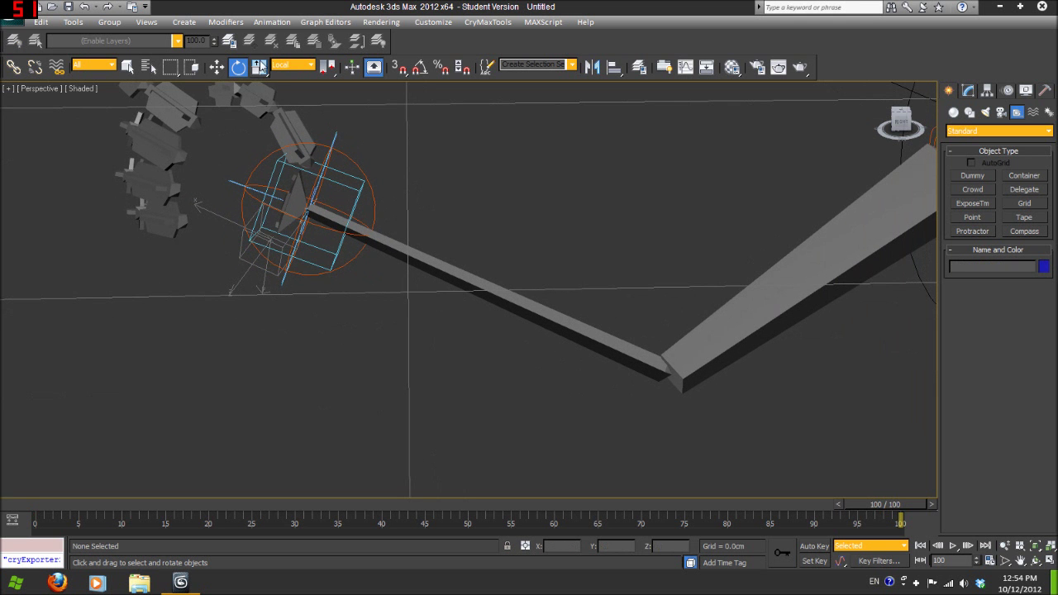
{"action": "left_click", "coordinate": [273, 25]}
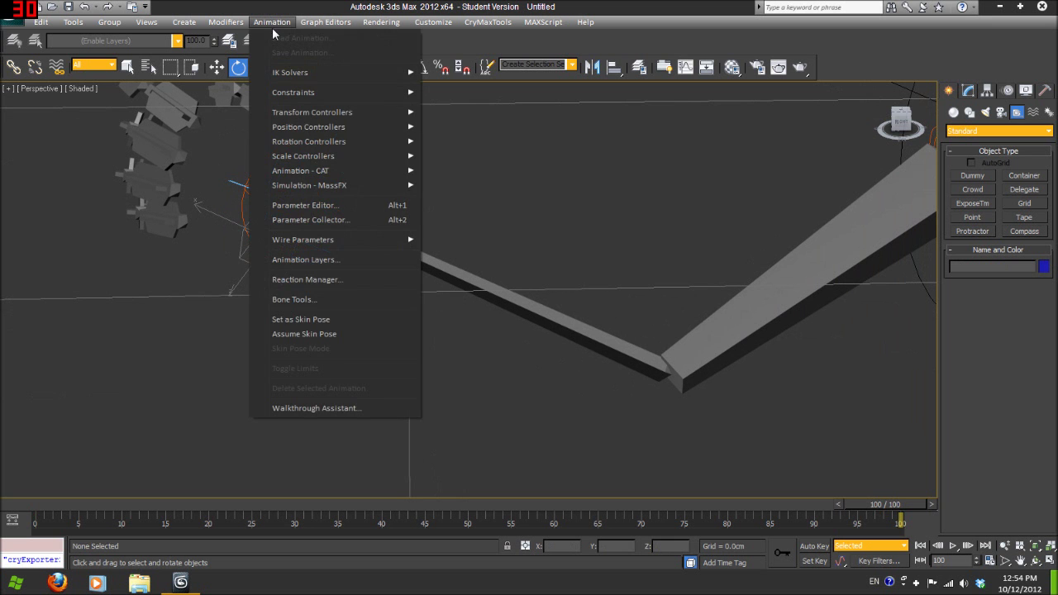
{"action": "left_click", "coordinate": [303, 301]}
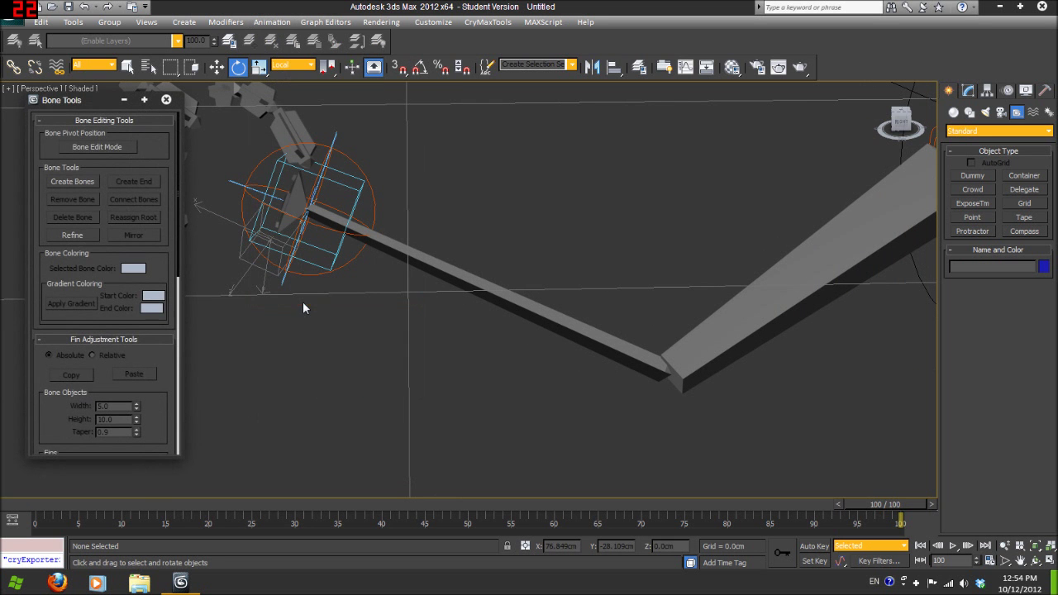
{"action": "left_click", "coordinate": [70, 183]}
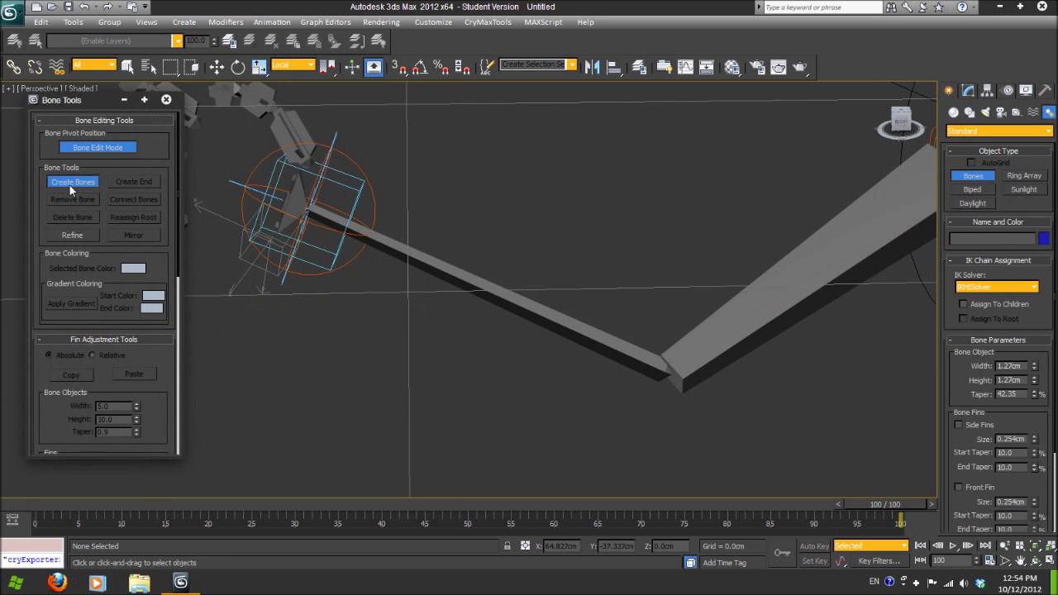
{"action": "middle_click_drag", "start_coordinate": [552, 326], "coordinate": [525, 311], "text": "alt"}
{"action": "key", "text": "f"}
{"action": "key", "text": "l"}
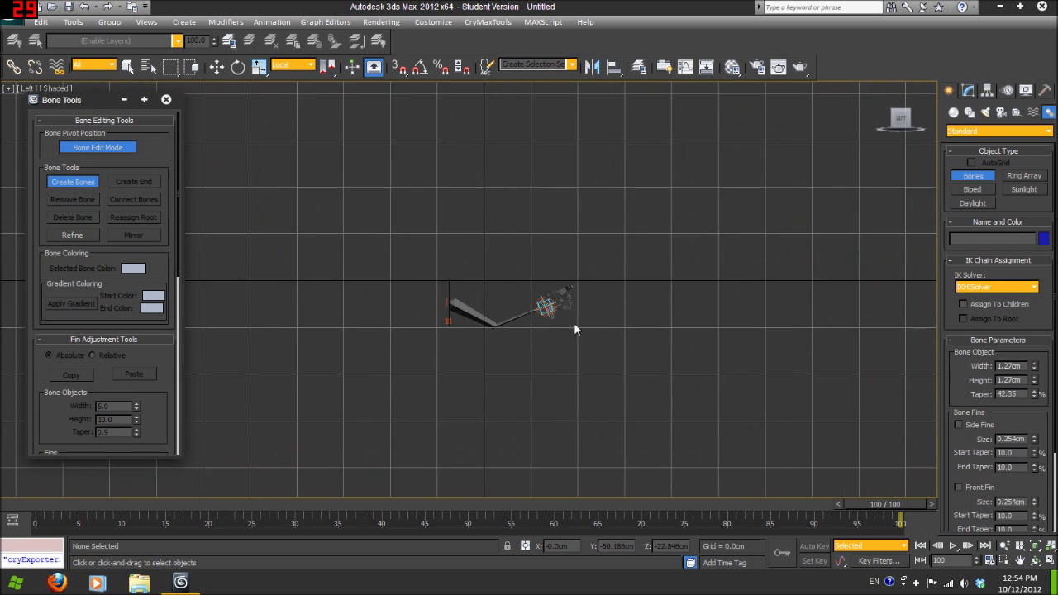
{"action": "scroll", "coordinate": [593, 319], "scroll_direction": "up", "scroll_amount": 5}
{"action": "middle_click_drag", "start_coordinate": [592, 319], "coordinate": [453, 294]}
{"action": "left_click", "coordinate": [559, 353]}
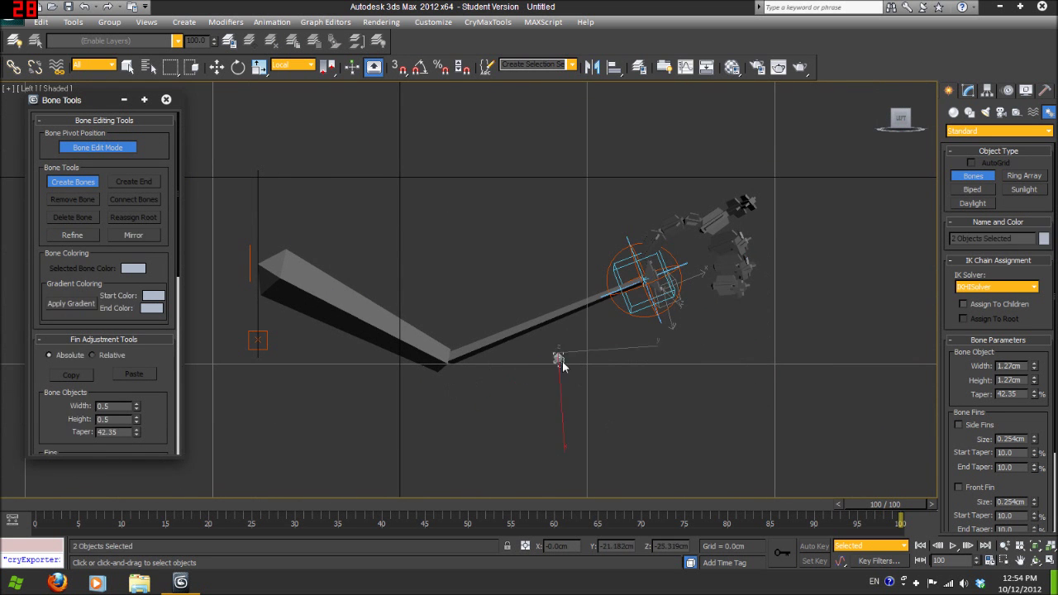
{"action": "left_click", "coordinate": [647, 311]}
{"action": "right_click", "coordinate": [672, 313]}
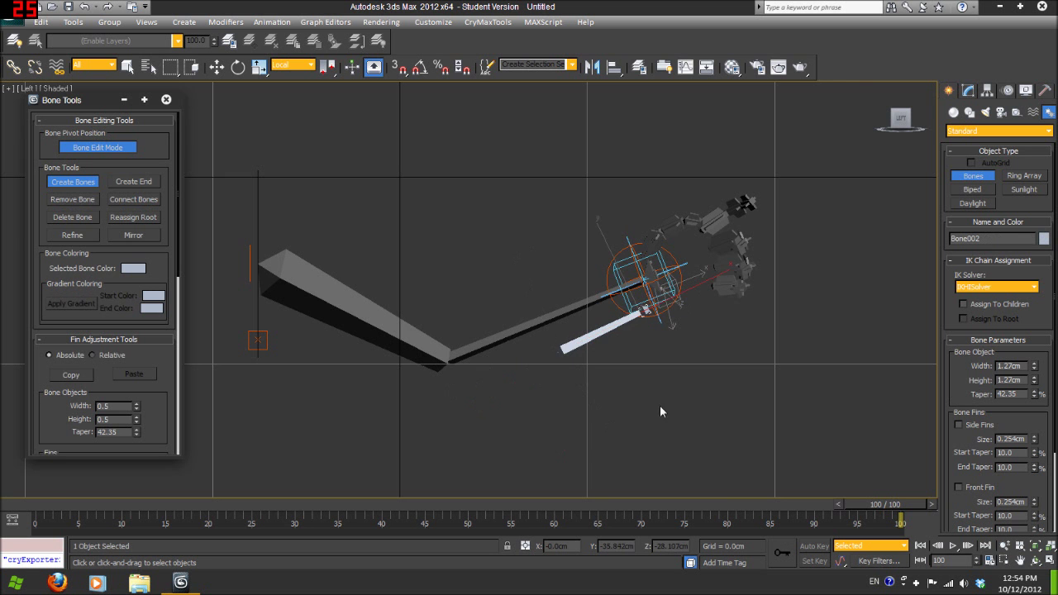
{"action": "scroll", "coordinate": [554, 380], "scroll_direction": "up", "scroll_amount": 4}
{"action": "right_click", "coordinate": [533, 399]}
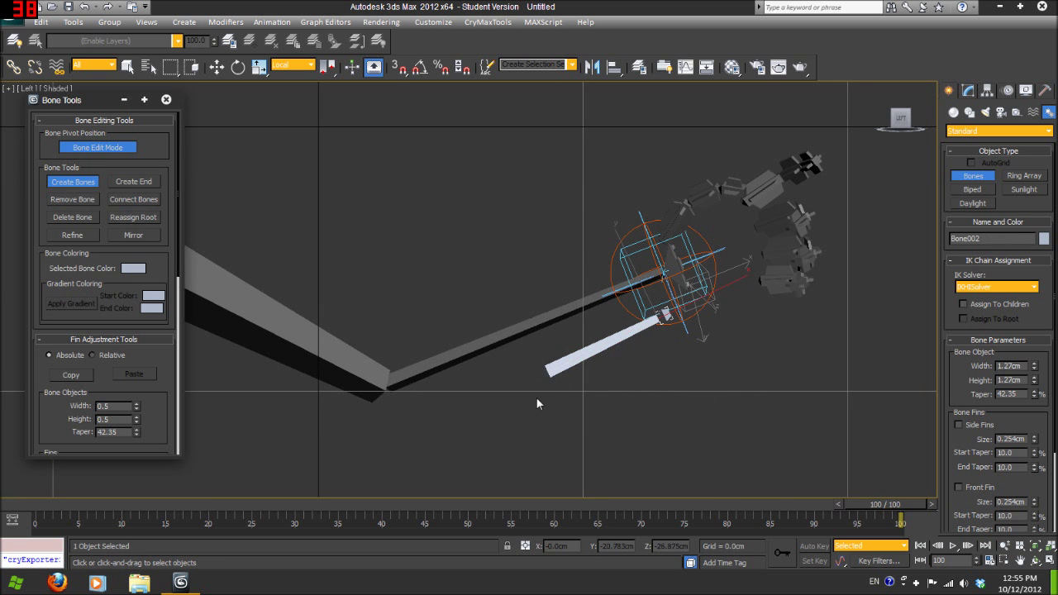
- Align the new bone's pivot to the pivot of frame l forearm in X, Y and Z position, with no orientation axes enabled
{"action": "key", "text": "e"}
{"action": "left_click", "coordinate": [546, 373]}
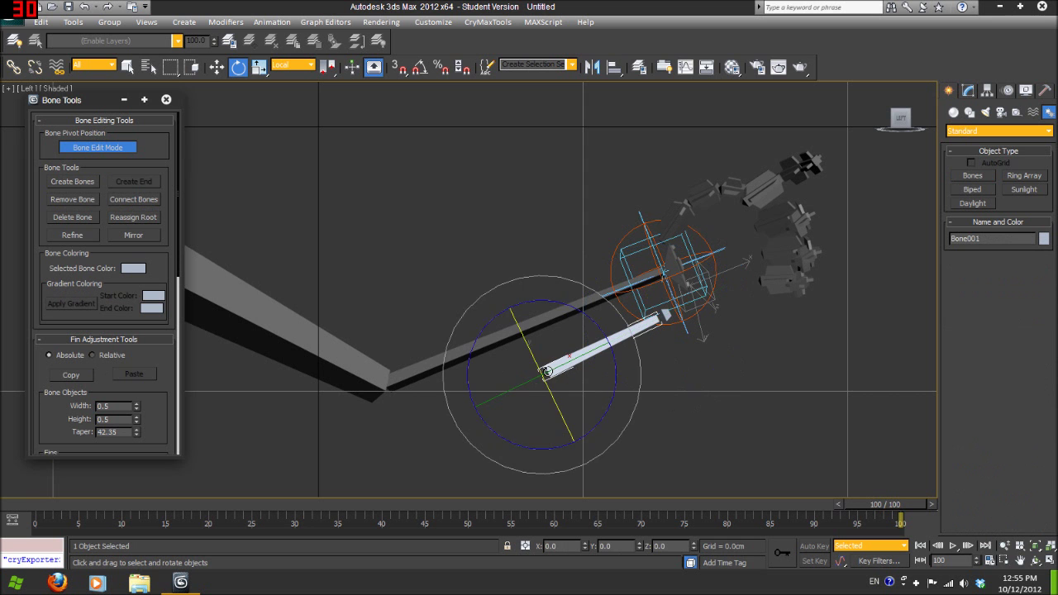
{"action": "left_click", "coordinate": [612, 69]}
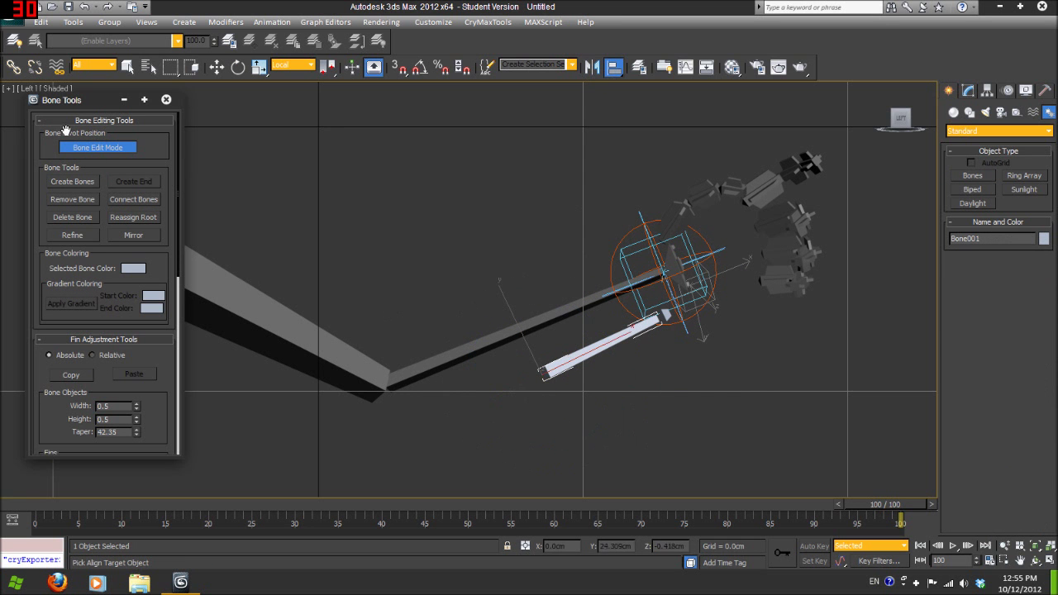
{"action": "left_click", "coordinate": [442, 369]}
{"action": "left_click", "coordinate": [492, 205]}
{"action": "left_click", "coordinate": [536, 204]}
{"action": "left_click", "coordinate": [583, 206]}
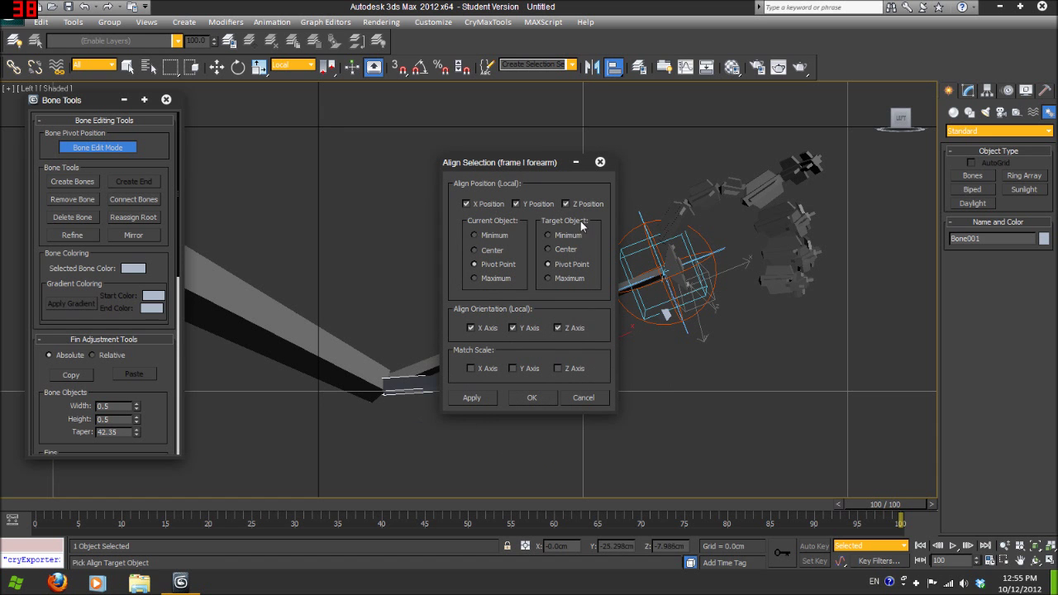
{"action": "left_click", "coordinate": [487, 329]}
{"action": "left_click", "coordinate": [527, 329]}
{"action": "left_click", "coordinate": [572, 329]}
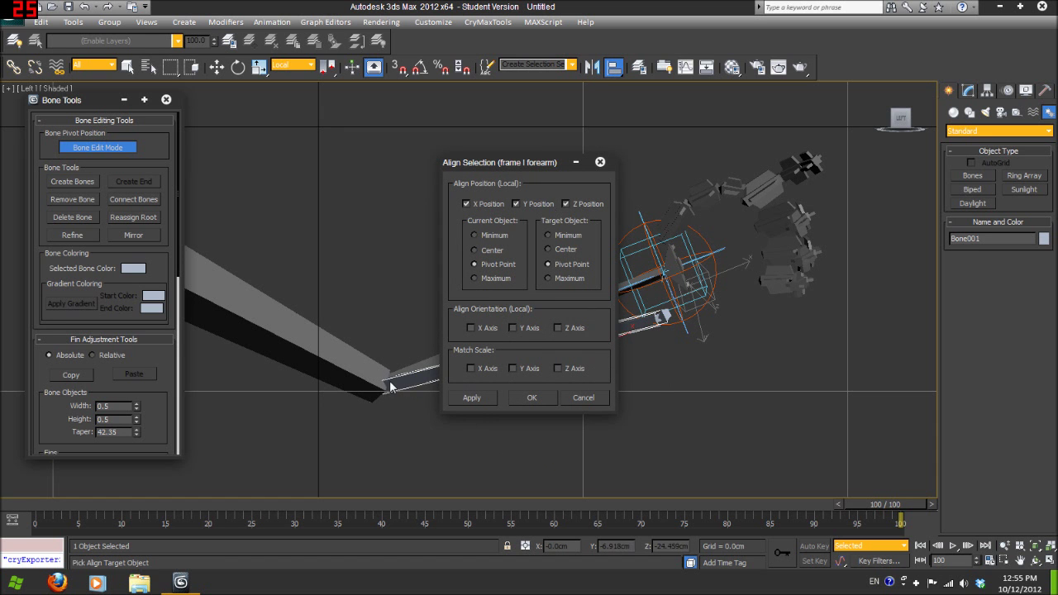
{"action": "left_click", "coordinate": [532, 398]}
- Align the end nub's pivot to the pivot of frame l wriste in X, Y and Z position only
{"action": "key", "text": "w"}
{"action": "scroll", "coordinate": [627, 362], "scroll_direction": "up", "scroll_amount": 4}
{"action": "middle_click_drag", "start_coordinate": [628, 367], "coordinate": [473, 374]}
{"action": "left_click", "coordinate": [614, 67]}
{"action": "left_click", "coordinate": [597, 279]}
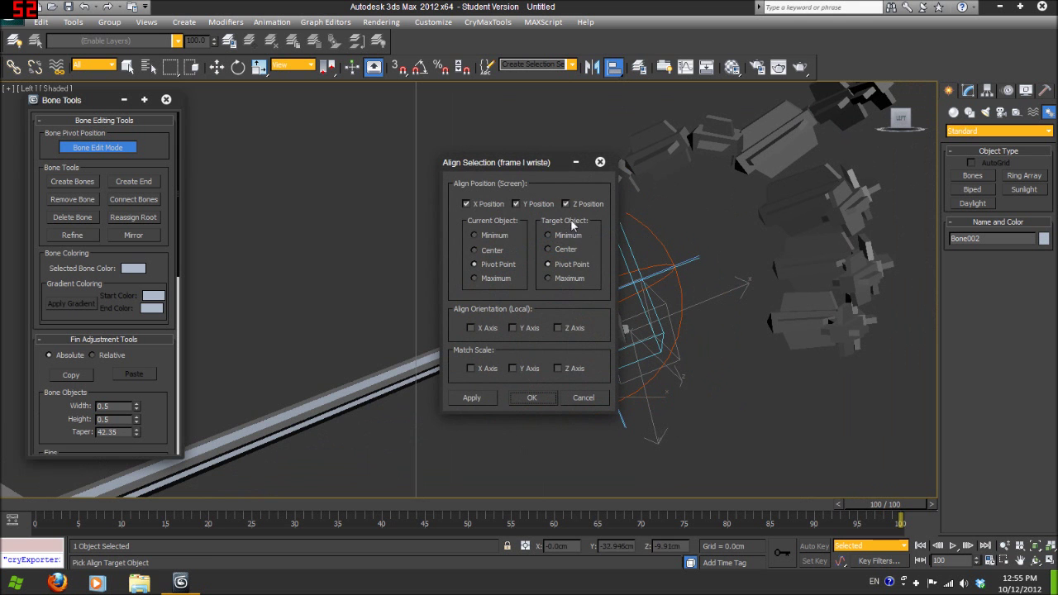
{"action": "left_click", "coordinate": [524, 400]}
{"action": "scroll", "coordinate": [599, 287], "scroll_direction": "up", "scroll_amount": 6}
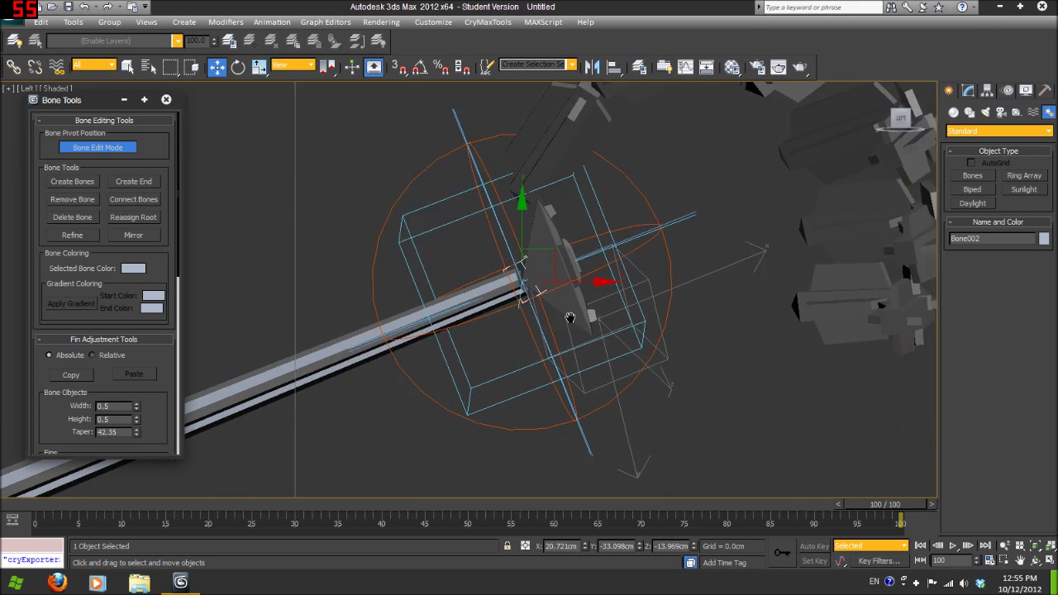
- Align the main bone to frame l forearm again, matching pivot position and local orientation on the X, Y and Z axes
{"action": "left_click", "coordinate": [622, 256]}
{"action": "scroll", "coordinate": [524, 378], "scroll_direction": "down", "scroll_amount": 3}
{"action": "middle_click_drag", "start_coordinate": [524, 378], "coordinate": [594, 328]}
{"action": "scroll", "coordinate": [595, 327], "scroll_direction": "down", "scroll_amount": 3}
{"action": "middle_click_drag", "start_coordinate": [405, 371], "coordinate": [576, 322]}
{"action": "scroll", "coordinate": [577, 322], "scroll_direction": "up", "scroll_amount": 2}
{"action": "left_click", "coordinate": [395, 345]}
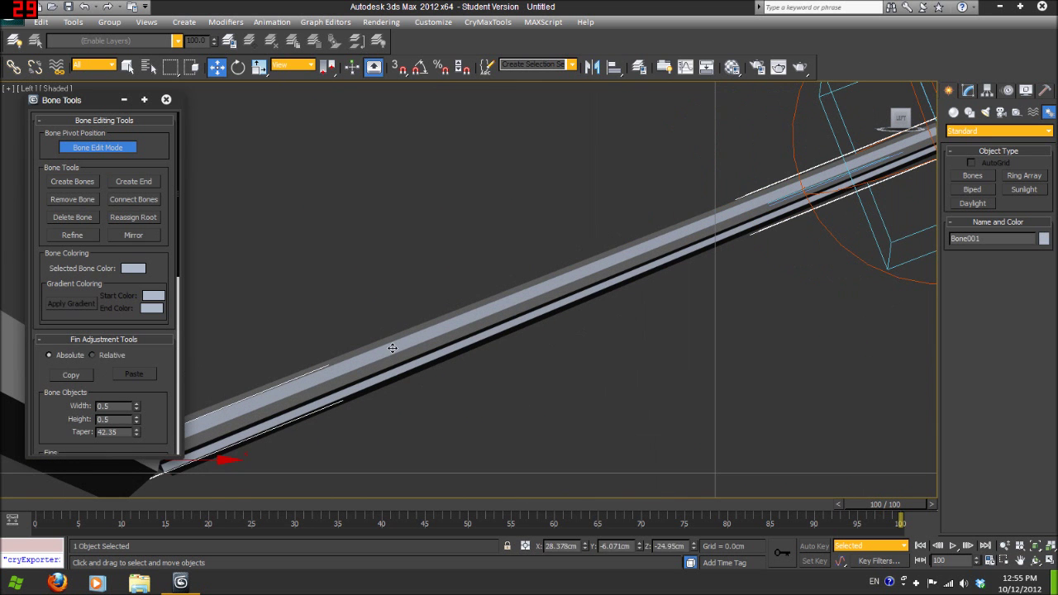
{"action": "key", "text": "e"}
{"action": "left_click", "coordinate": [612, 70]}
{"action": "left_click", "coordinate": [383, 339]}
{"action": "left_click", "coordinate": [513, 329]}
{"action": "left_click", "coordinate": [558, 328]}
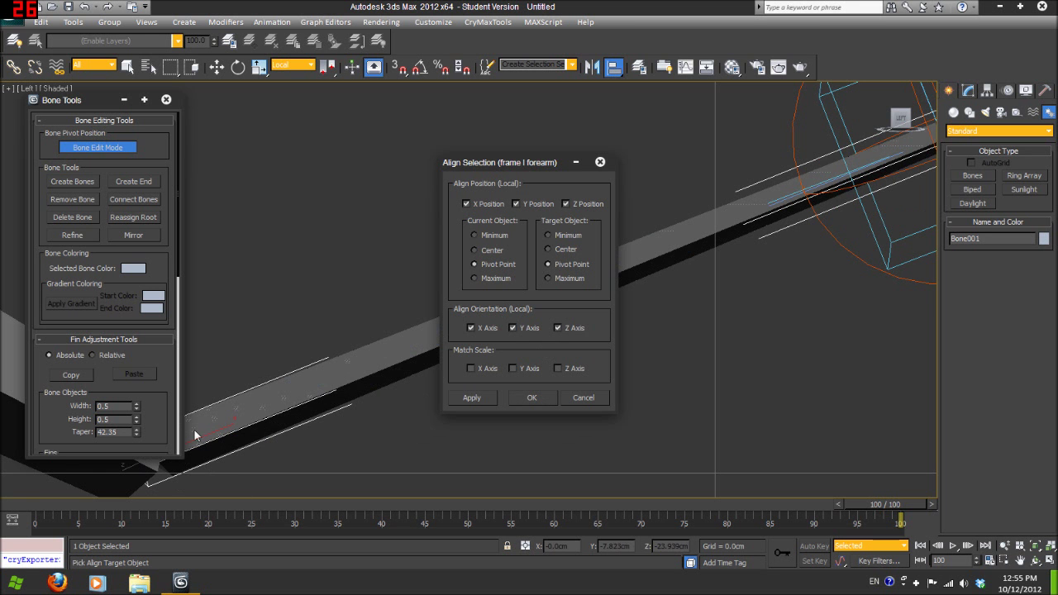
{"action": "left_click", "coordinate": [532, 399]}
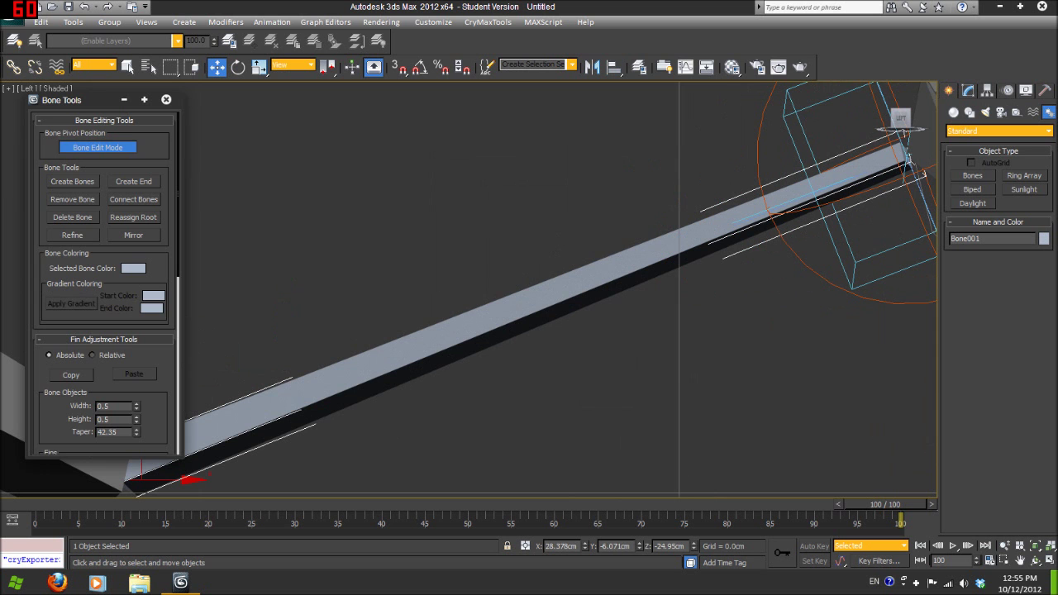
- Set the forearm bone's width and height to 1
{"action": "left_click_drag", "start_coordinate": [160, 422], "coordinate": [161, 371]}
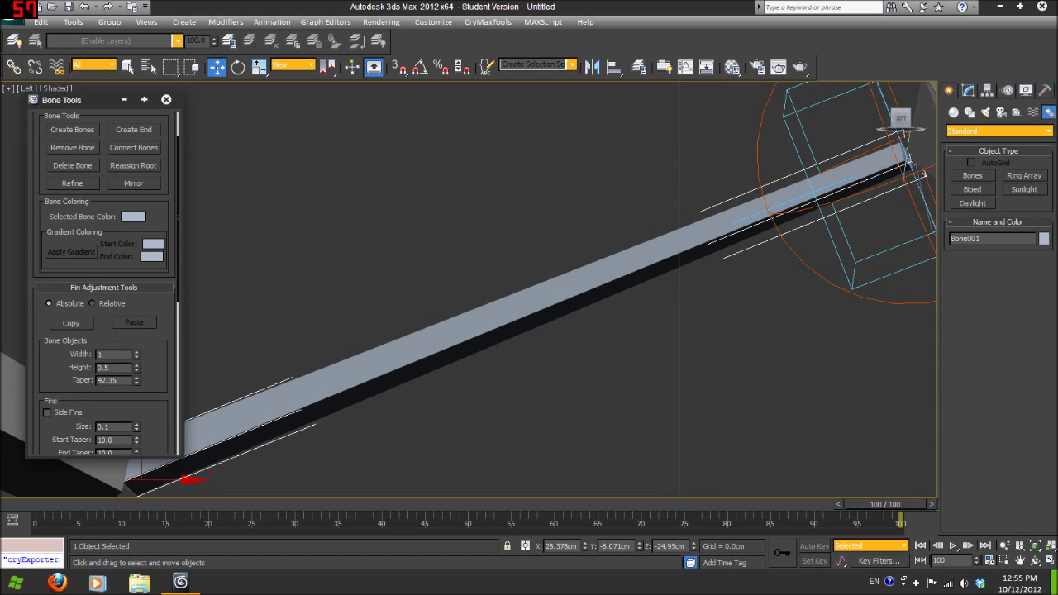
{"action": "key", "text": "Tab"}
{"action": "type", "text": "2."}
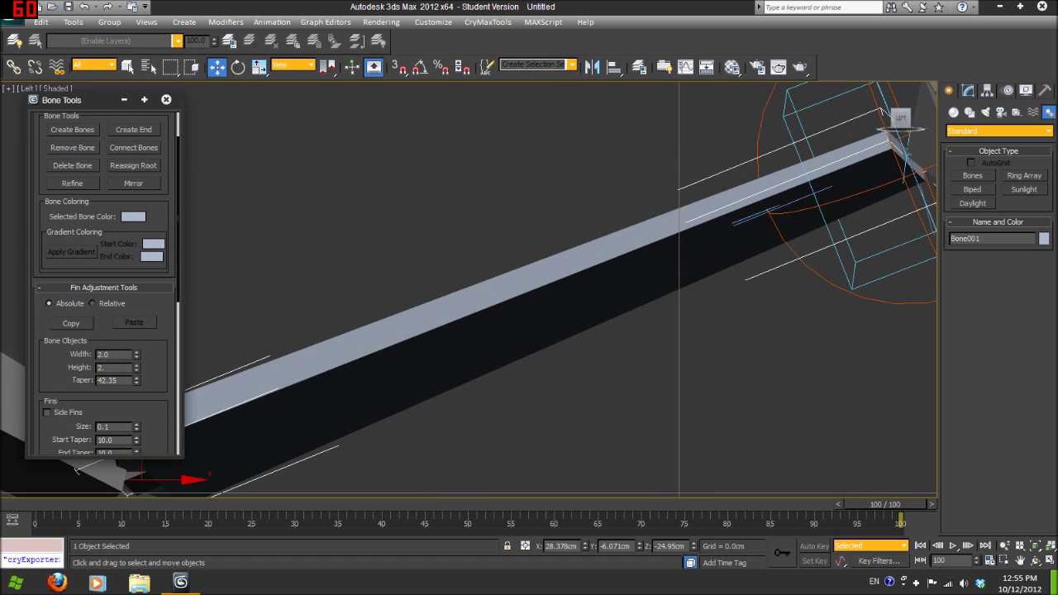
{"action": "double_click", "coordinate": [102, 356]}
{"action": "type", "text": "1"}
{"action": "key", "text": "Return"}
{"action": "key", "text": "Tab"}
{"action": "type", "text": "1"}
{"action": "key", "text": "Return"}
- Split the forearm bone into three segments with Refine in the perspective view, and close Bone Tools
{"action": "middle_click_drag", "start_coordinate": [430, 347], "coordinate": [539, 401], "text": "alt"}
{"action": "key", "text": "p"}
{"action": "middle_click_drag", "start_coordinate": [558, 330], "coordinate": [550, 363], "text": "alt"}
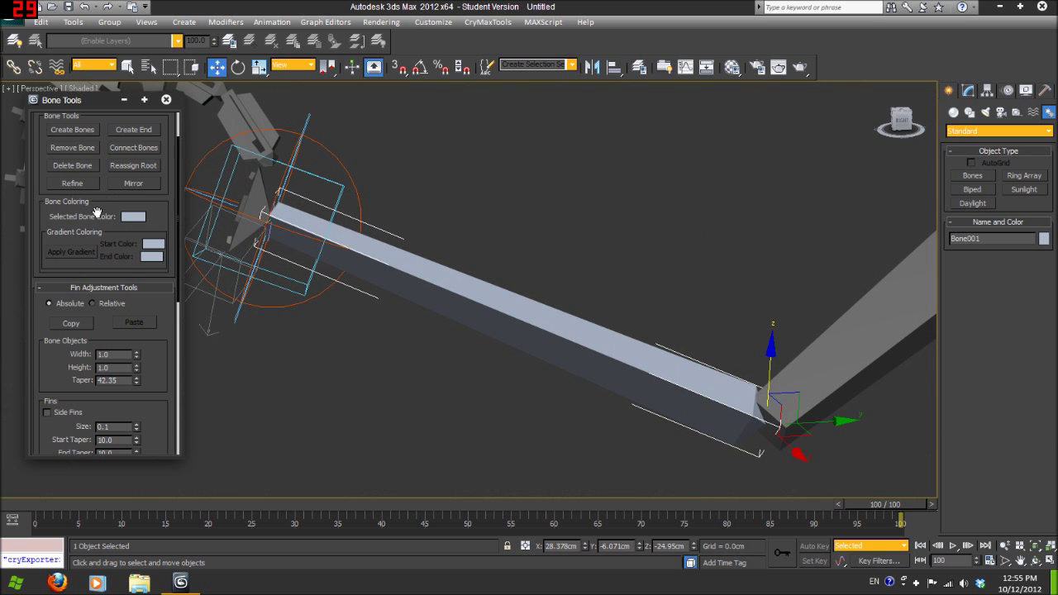
{"action": "scroll", "coordinate": [97, 209], "scroll_direction": "up", "scroll_amount": 2}
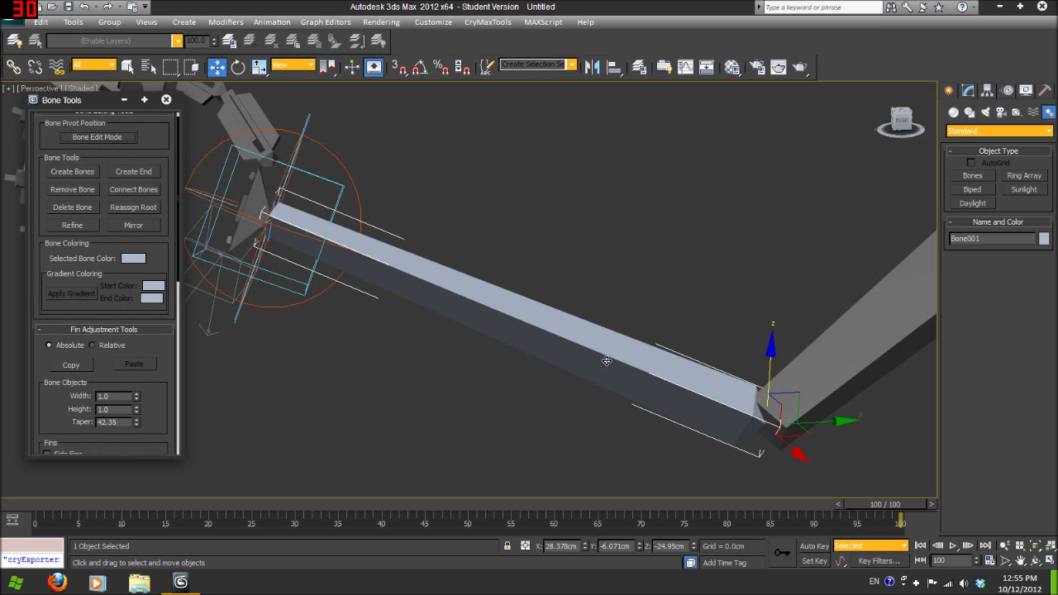
{"action": "left_click", "coordinate": [72, 225]}
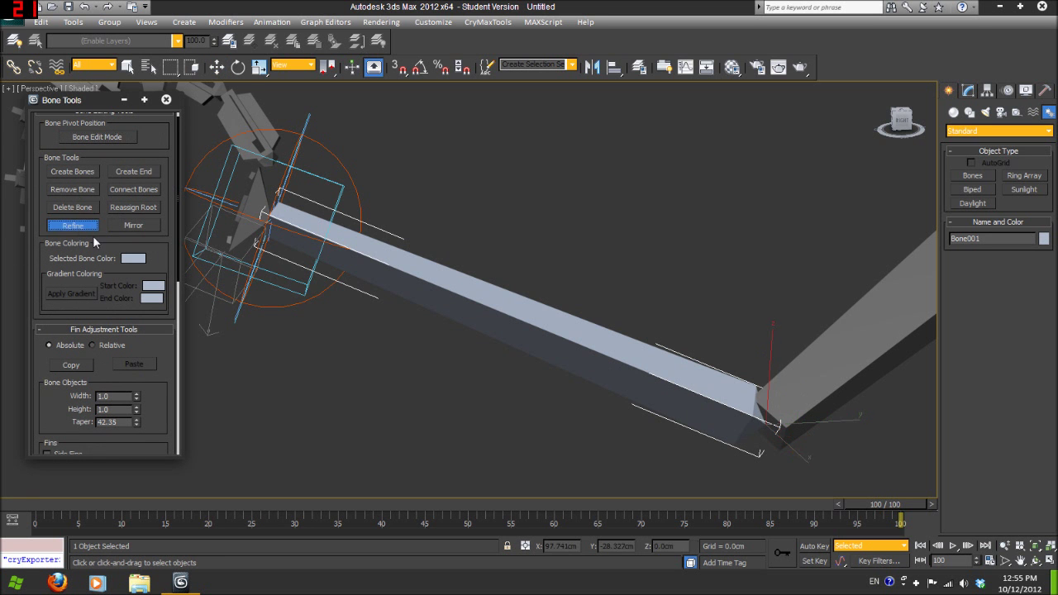
{"action": "middle_click_drag", "start_coordinate": [432, 278], "coordinate": [416, 262]}
{"action": "left_click", "coordinate": [417, 265]}
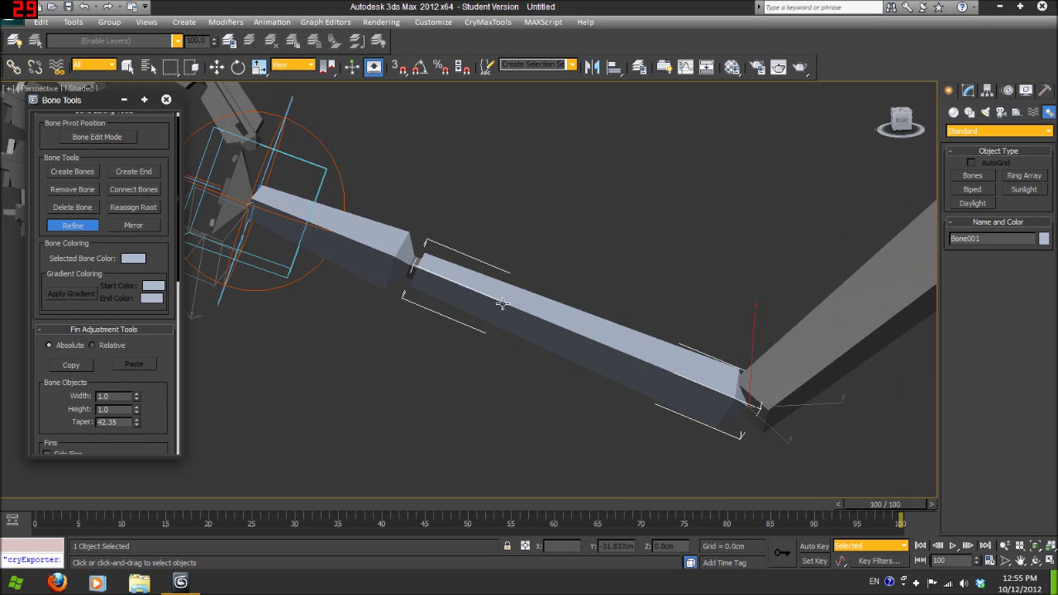
{"action": "left_click", "coordinate": [597, 336]}
{"action": "middle_click_drag", "start_coordinate": [597, 336], "coordinate": [640, 417], "text": "alt"}
{"action": "scroll", "coordinate": [144, 147], "scroll_direction": "up", "scroll_amount": 1}
{"action": "key", "text": "w"}
{"action": "left_click", "coordinate": [166, 99]}
- Examine the refined bone segments, the end nub, the wrist frame and the gimbal solver helper by selecting them
{"action": "left_click", "coordinate": [463, 286]}
{"action": "left_click", "coordinate": [656, 385], "text": "ctrl"}
{"action": "middle_click_drag", "start_coordinate": [656, 385], "coordinate": [504, 248], "text": "alt"}
{"action": "left_click", "coordinate": [493, 237]}
{"action": "left_click", "coordinate": [340, 309]}
{"action": "middle_click_drag", "start_coordinate": [460, 308], "coordinate": [447, 341], "text": "alt"}
{"action": "left_click", "coordinate": [239, 246]}
{"action": "left_click", "coordinate": [398, 278]}
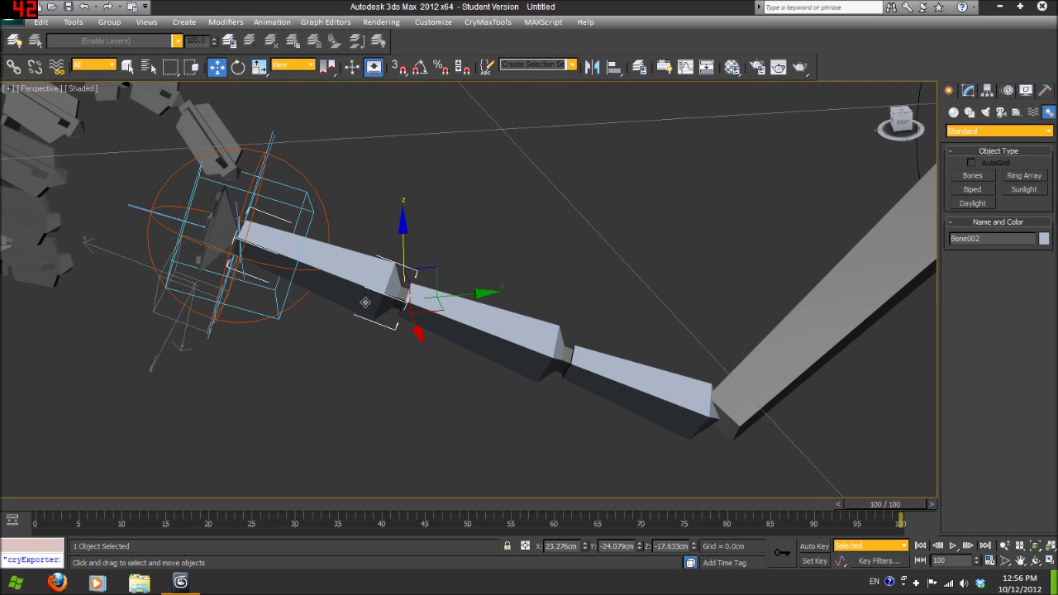
{"action": "left_click", "coordinate": [223, 212]}
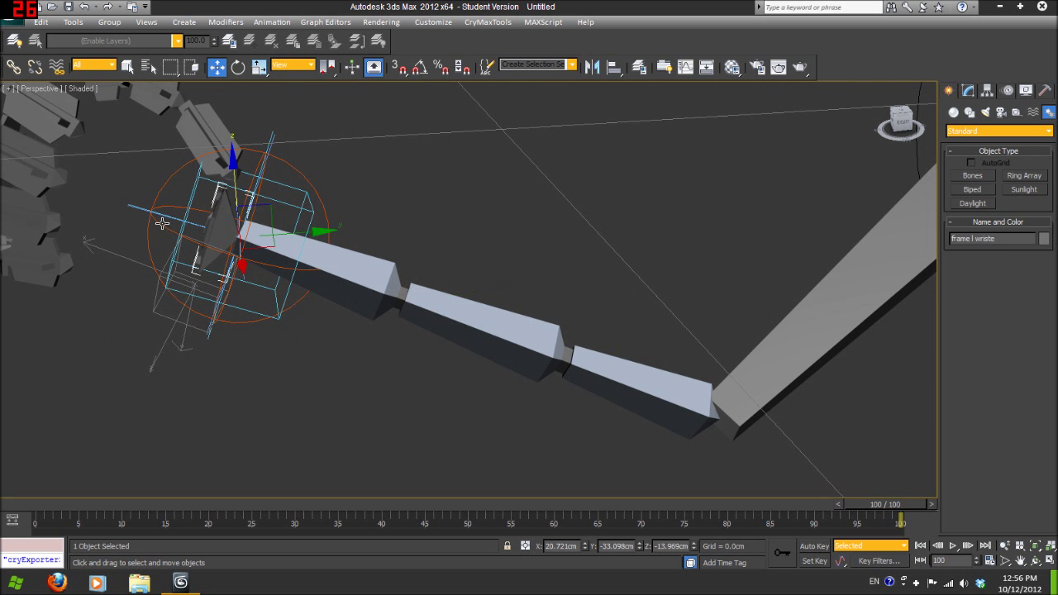
{"action": "middle_click_drag", "start_coordinate": [590, 355], "coordinate": [282, 265], "text": "alt"}
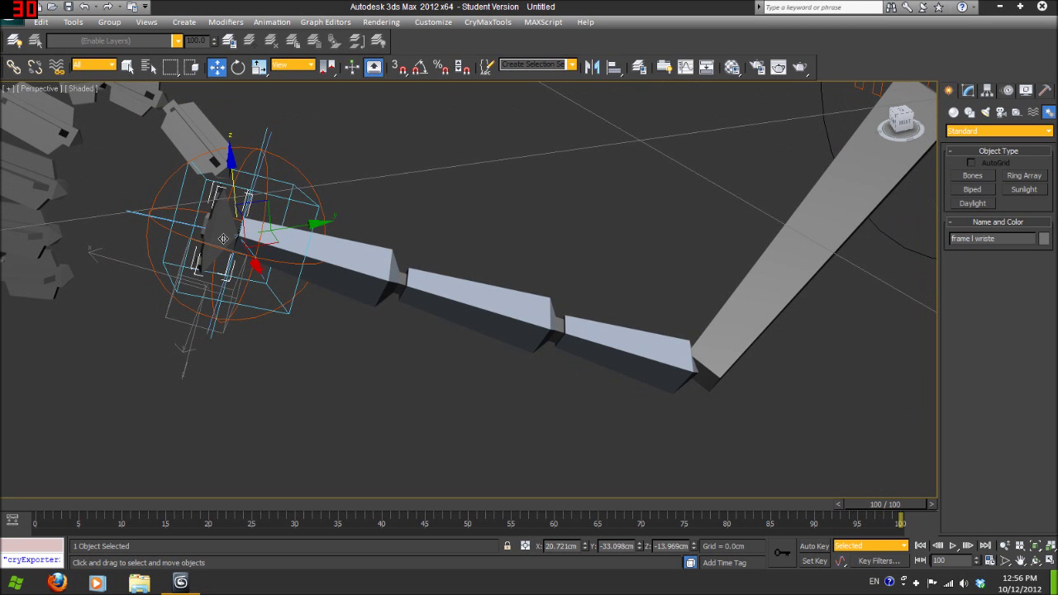
{"action": "left_click", "coordinate": [345, 236]}
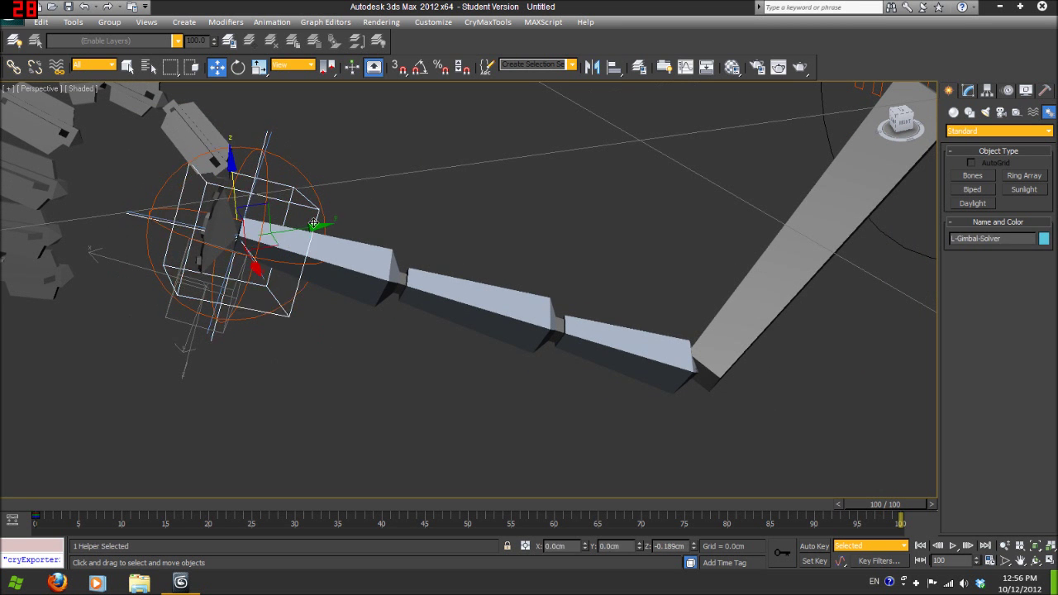
{"action": "left_click", "coordinate": [612, 367]}
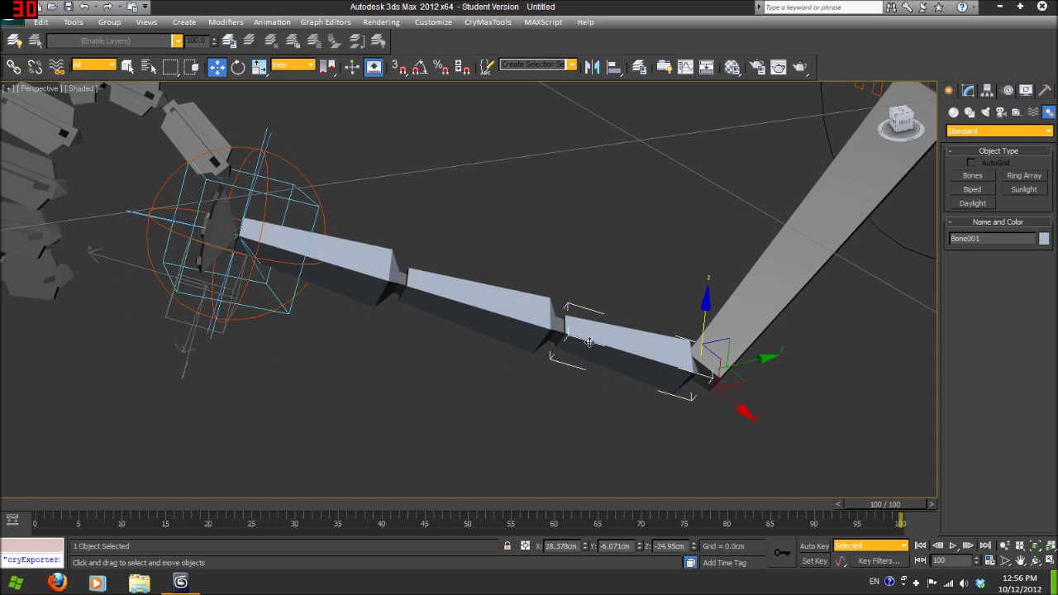
{"action": "left_click", "coordinate": [14, 68]}
{"action": "right_click", "coordinate": [423, 338]}
{"action": "right_click", "coordinate": [311, 188]}
{"action": "right_click", "coordinate": [309, 190]}
{"action": "right_click", "coordinate": [309, 187]}
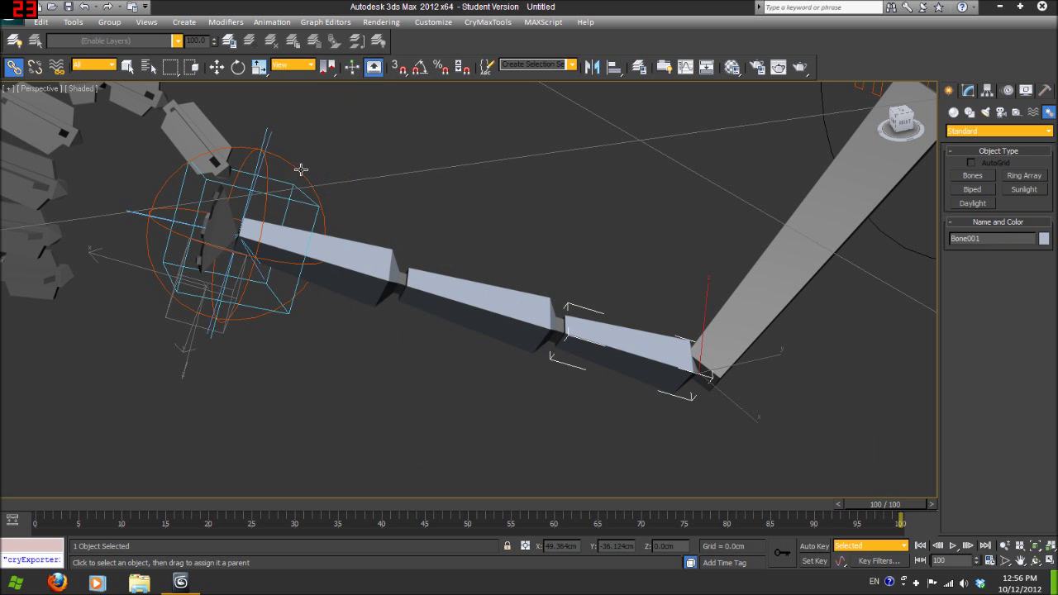
{"action": "left_click", "coordinate": [262, 225]}
{"action": "key", "text": "w"}
{"action": "mouse_move", "coordinate": [302, 236]}
{"action": "left_mouse_down"}
{"action": "mouse_move", "coordinate": [579, 194]}
{"action": "mouse_move", "coordinate": [512, 232]}
{"action": "mouse_move", "coordinate": [359, 231]}
{"action": "mouse_move", "coordinate": [302, 215]}
{"action": "left_mouse_up"}
{"action": "left_click", "coordinate": [649, 341]}
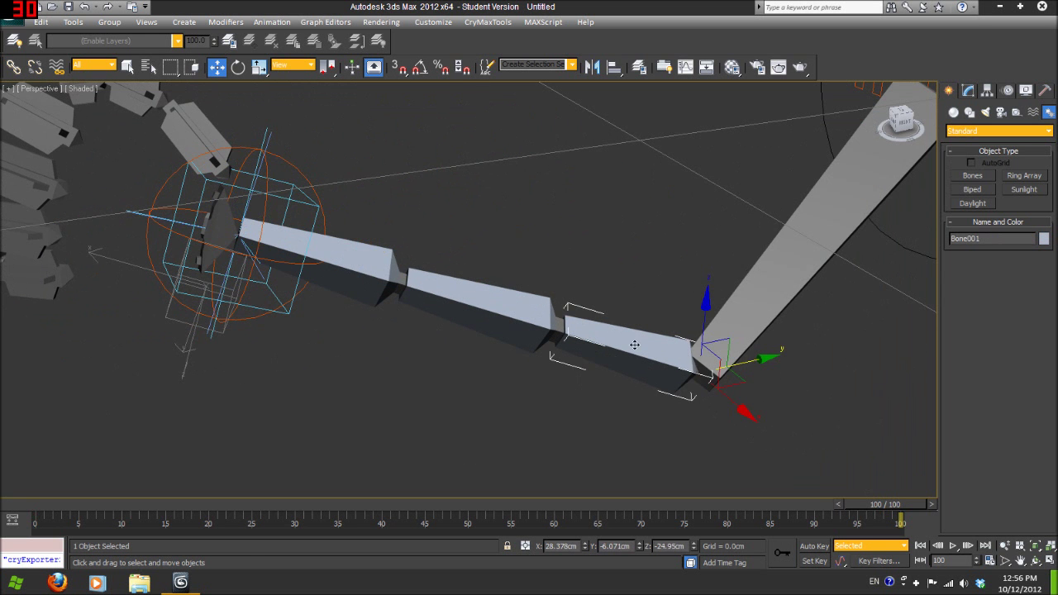
{"action": "left_click", "coordinate": [13, 66]}
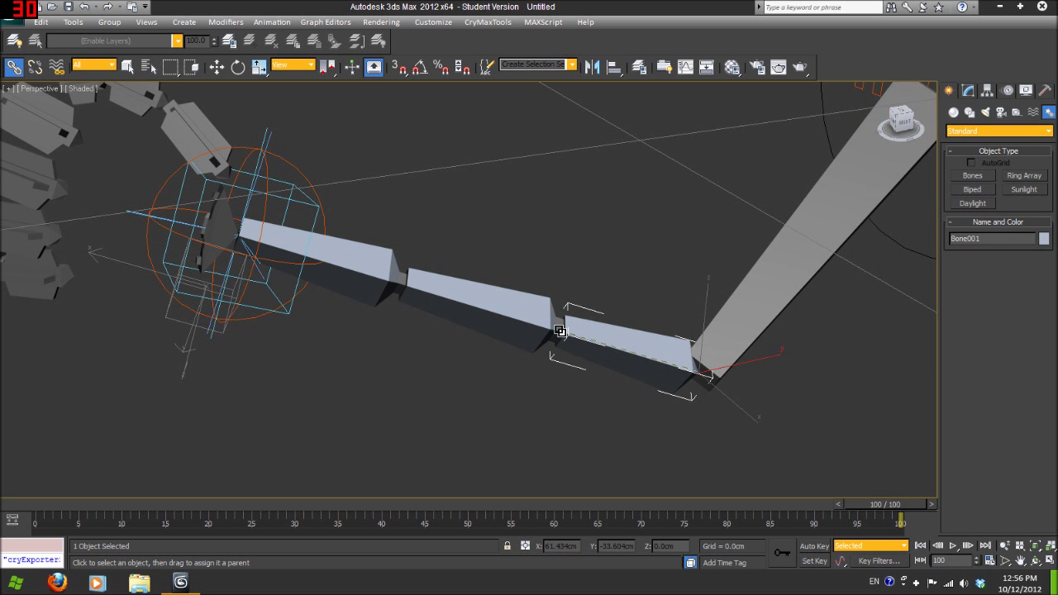
{"action": "left_click", "coordinate": [560, 373]}
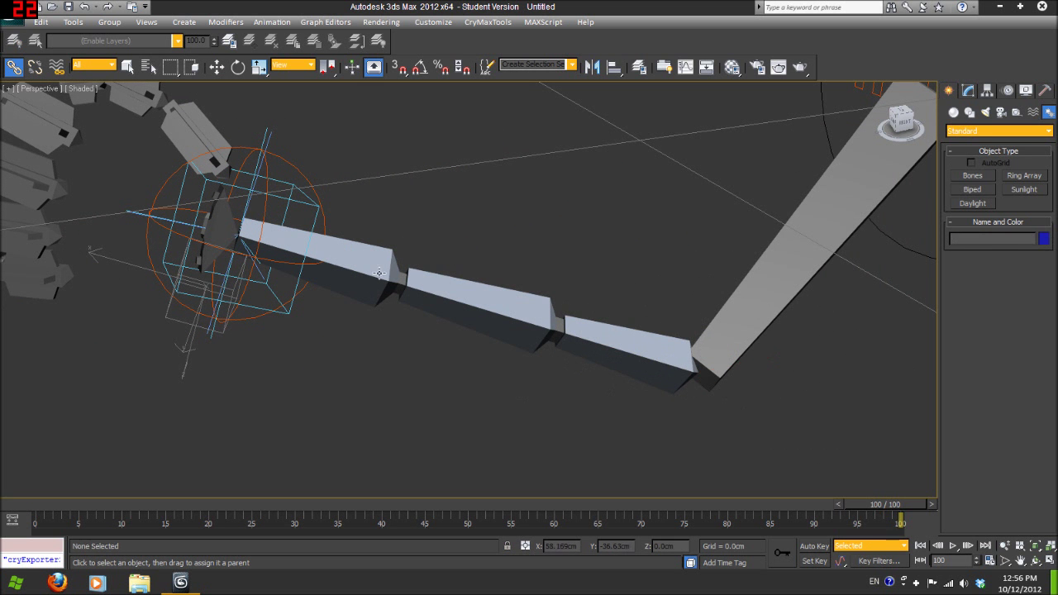
- Try moving the gimbal solver helper at the wrist to test the forearm chain
{"action": "left_click", "coordinate": [310, 197]}
{"action": "key", "text": "w"}
{"action": "left_click_drag", "start_coordinate": [301, 229], "coordinate": [264, 247]}
{"action": "right_click", "coordinate": [264, 247]}
- Examine how the forearm bone segments are parented under frame l forearm in the scene's object hierarchy
{"action": "middle_click_drag", "start_coordinate": [499, 351], "coordinate": [336, 268]}
{"action": "left_click", "coordinate": [385, 301]}
{"action": "left_click", "coordinate": [456, 328]}
{"action": "left_click", "coordinate": [583, 369]}
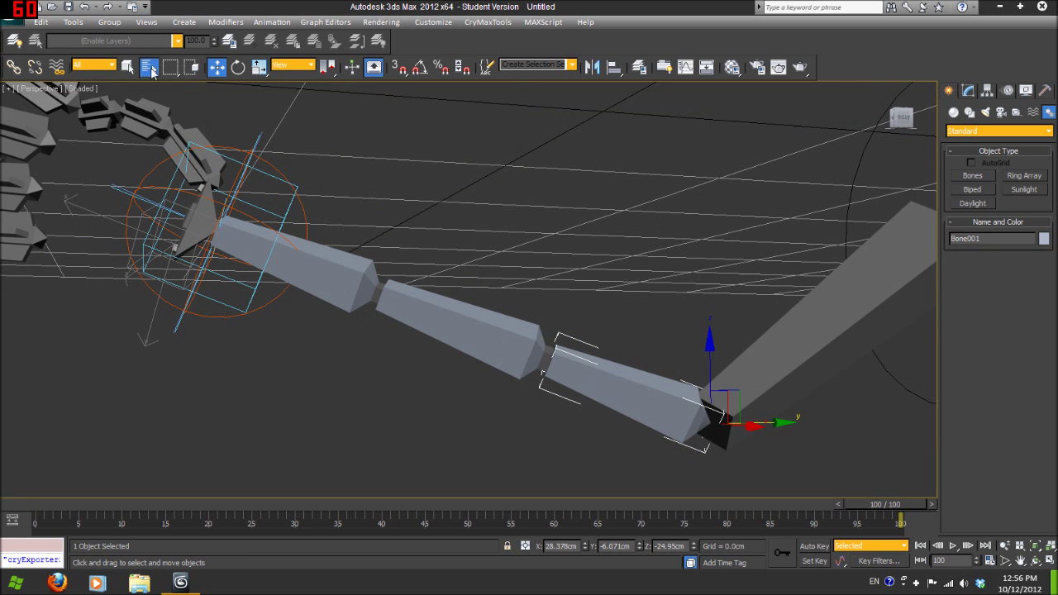
{"action": "left_click", "coordinate": [149, 67]}
{"action": "left_click", "coordinate": [230, 158]}
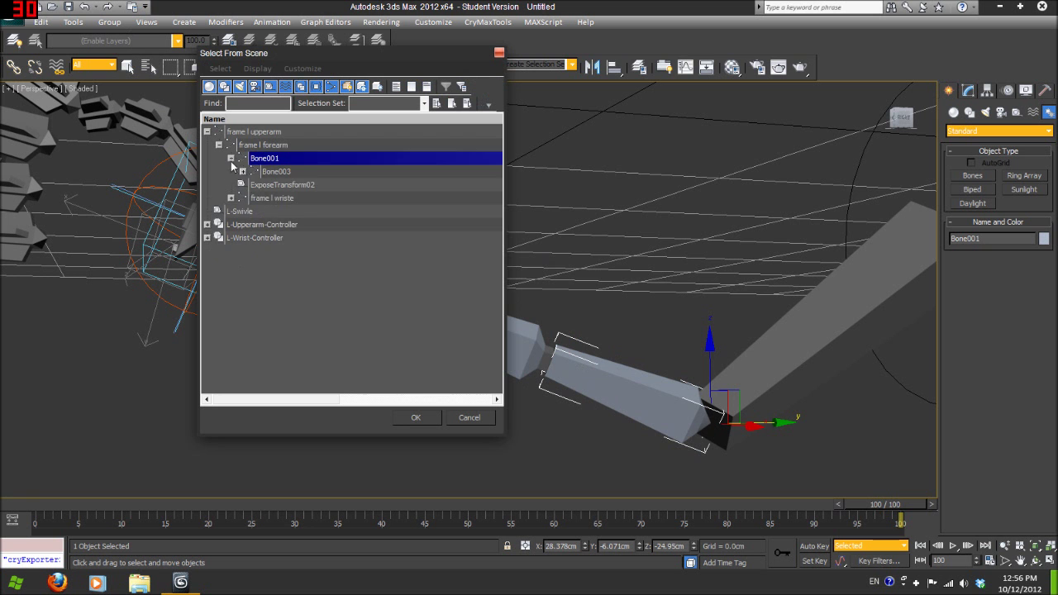
{"action": "left_click", "coordinate": [243, 172]}
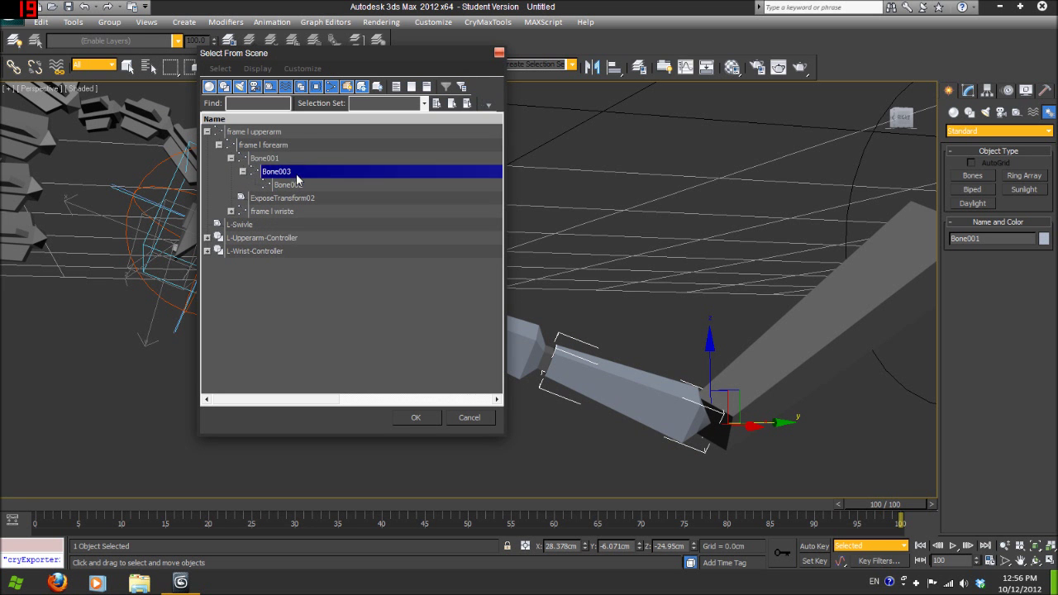
{"action": "left_click", "coordinate": [498, 53]}
- Try rotating each of the three forearm bone segments in turn to test the chain
{"action": "key", "text": "e"}
{"action": "left_click_drag", "start_coordinate": [740, 389], "coordinate": [756, 307]}
{"action": "left_click", "coordinate": [458, 327]}
{"action": "left_click_drag", "start_coordinate": [570, 332], "coordinate": [577, 299]}
{"action": "left_click", "coordinate": [331, 273]}
{"action": "left_click_drag", "start_coordinate": [381, 273], "coordinate": [550, 289]}
{"action": "middle_click_drag", "start_coordinate": [501, 305], "coordinate": [451, 300], "text": "alt"}
{"action": "left_click", "coordinate": [632, 382]}
{"action": "middle_click_drag", "start_coordinate": [319, 307], "coordinate": [392, 301], "text": "alt"}
{"action": "left_click", "coordinate": [489, 255]}
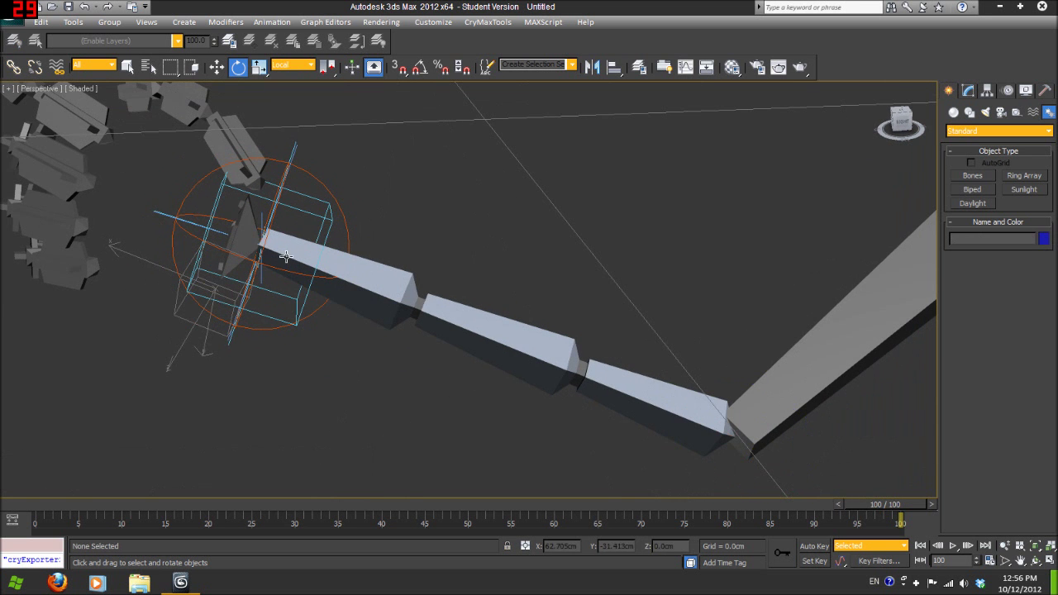
- Examine the wrist objects by selecting frame l wriste, IK Chain02 and L-Wrist-Controller and viewing them from several angles
{"action": "left_click", "coordinate": [240, 230]}
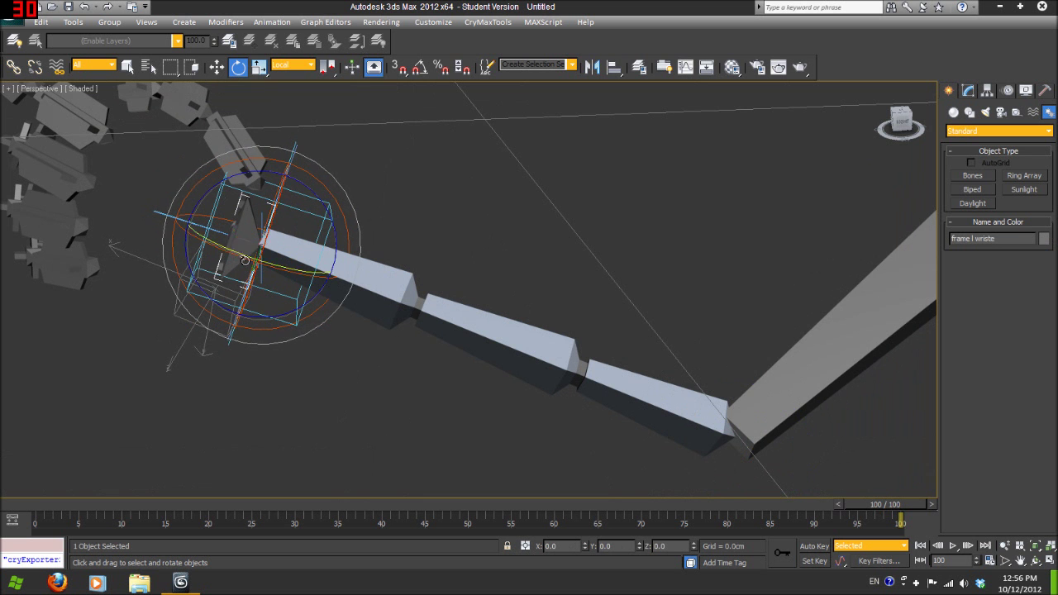
{"action": "middle_click_drag", "start_coordinate": [242, 240], "coordinate": [273, 153], "text": "alt"}
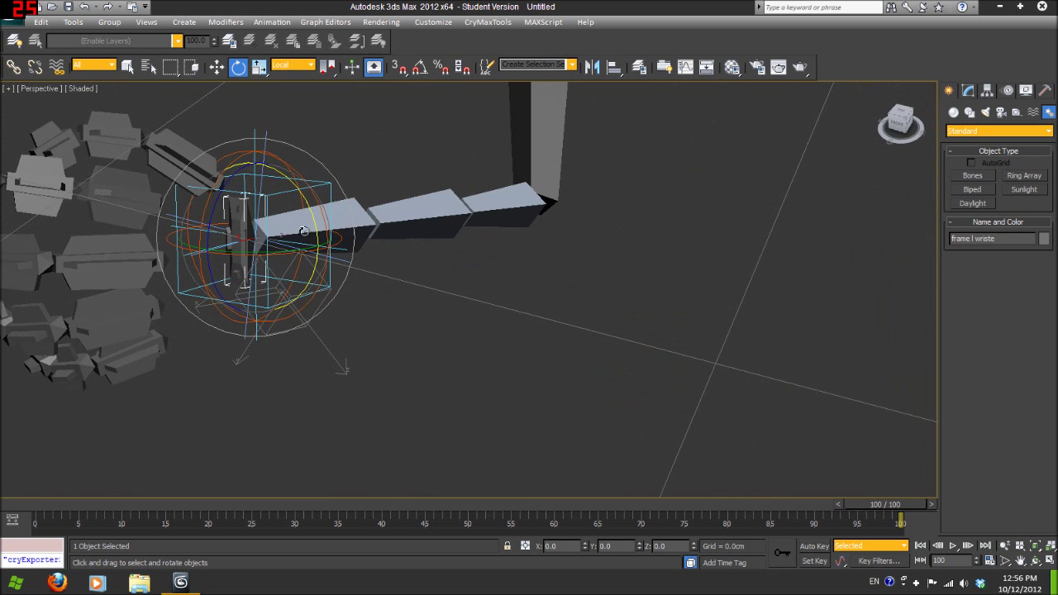
{"action": "left_click", "coordinate": [266, 137]}
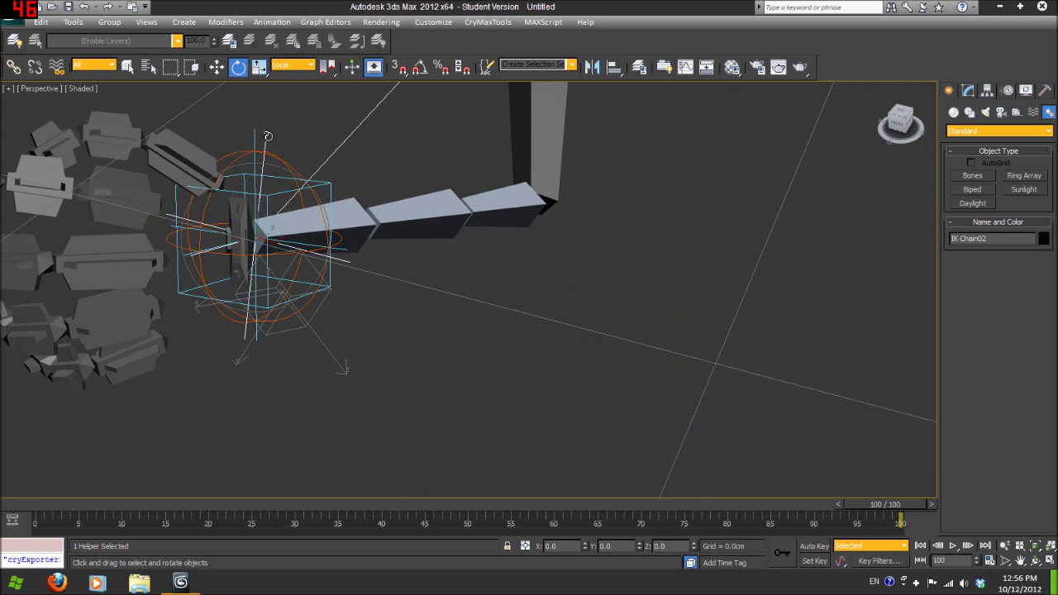
{"action": "left_click", "coordinate": [286, 192]}
{"action": "key", "text": "w"}
{"action": "middle_click_drag", "start_coordinate": [286, 192], "coordinate": [250, 229], "text": "alt"}
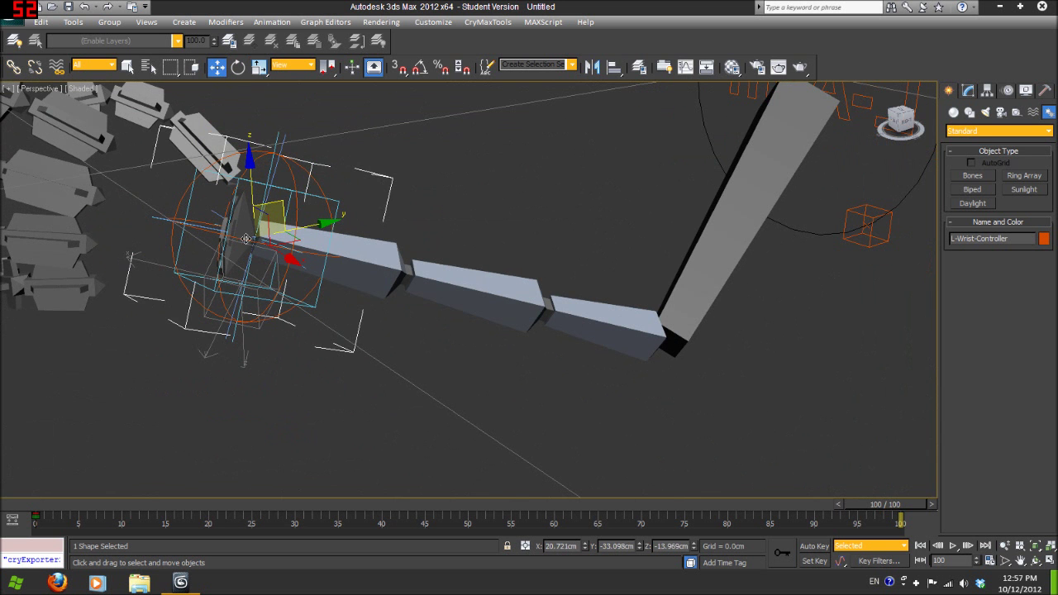
{"action": "left_click", "coordinate": [223, 236]}
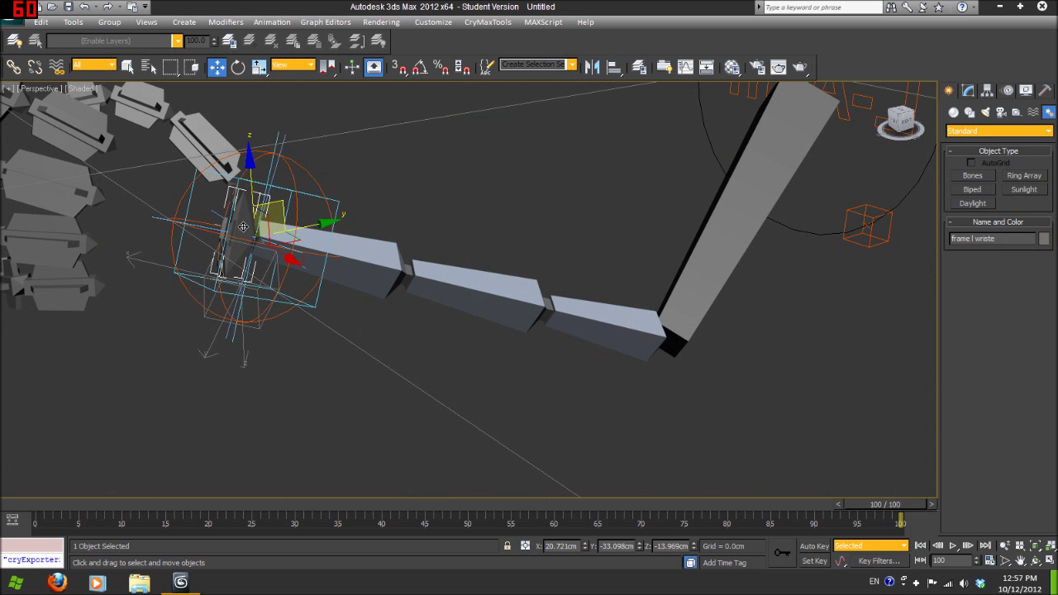
{"action": "middle_click_drag", "start_coordinate": [424, 310], "coordinate": [396, 311]}
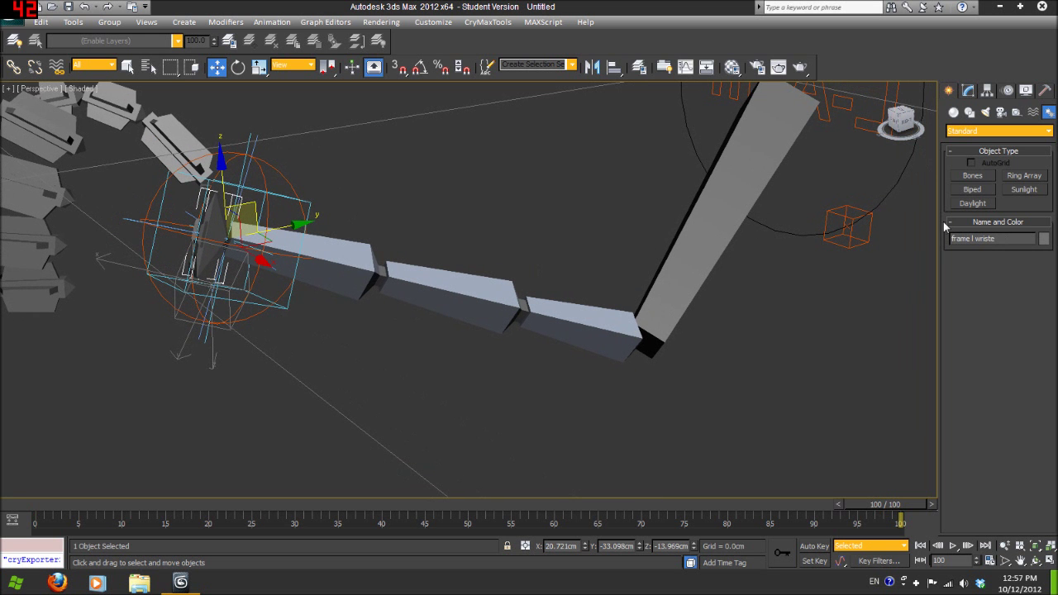
- Create an ExposeTm helper in the perspective view near the elbow end of the forearm chain
{"action": "left_click", "coordinate": [1016, 116]}
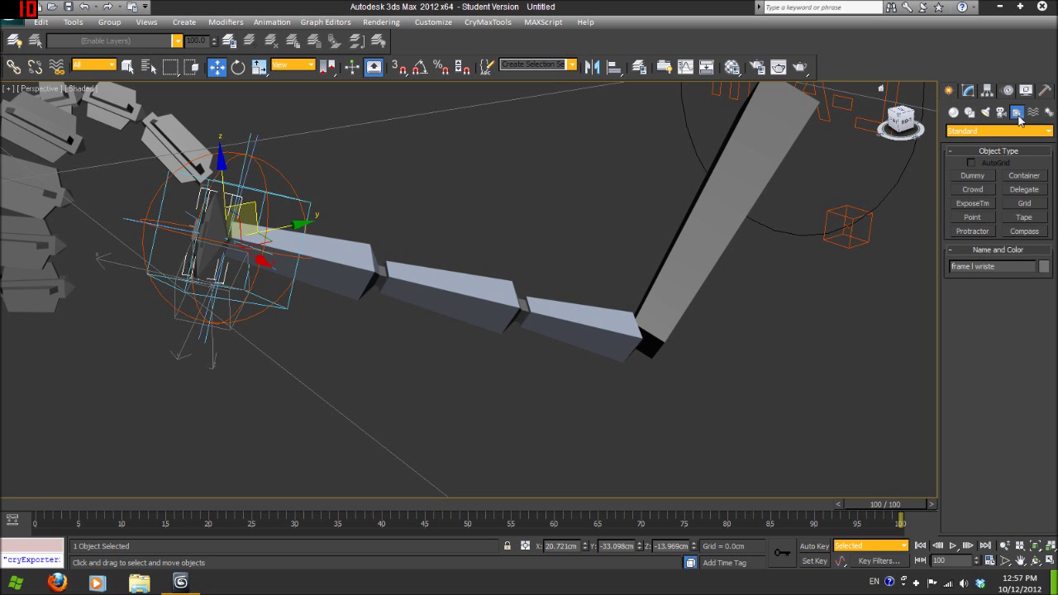
{"action": "left_click", "coordinate": [991, 204]}
{"action": "left_click", "coordinate": [644, 291]}
{"action": "left_click_drag", "start_coordinate": [644, 291], "coordinate": [638, 274]}
- Align the new ExposeTm helper to frame l forearm, matching pivot position and local orientation on the X, Y and Z axes
{"action": "left_click", "coordinate": [612, 67]}
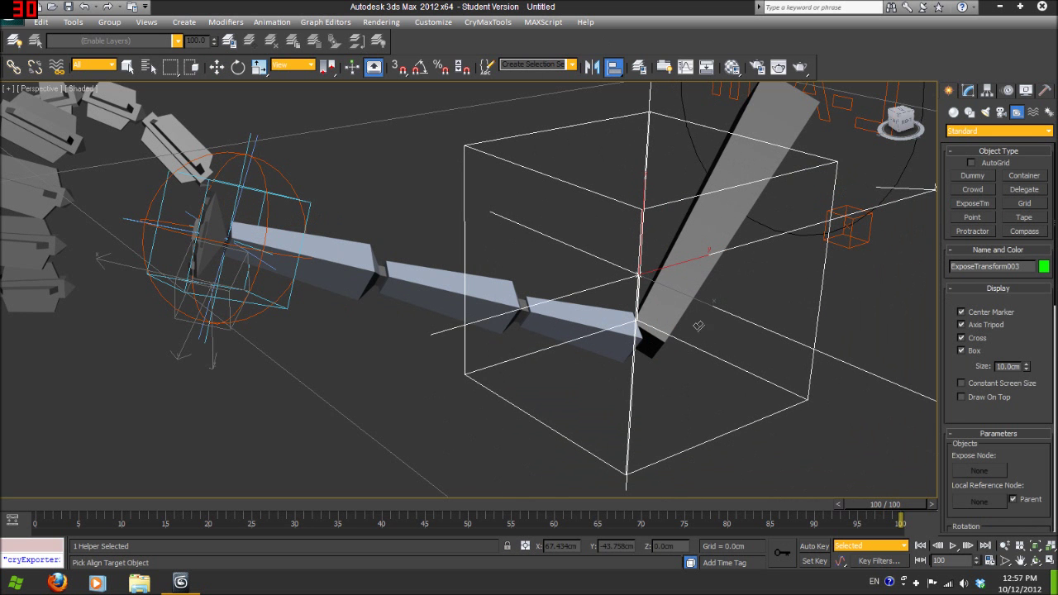
{"action": "left_click", "coordinate": [521, 307]}
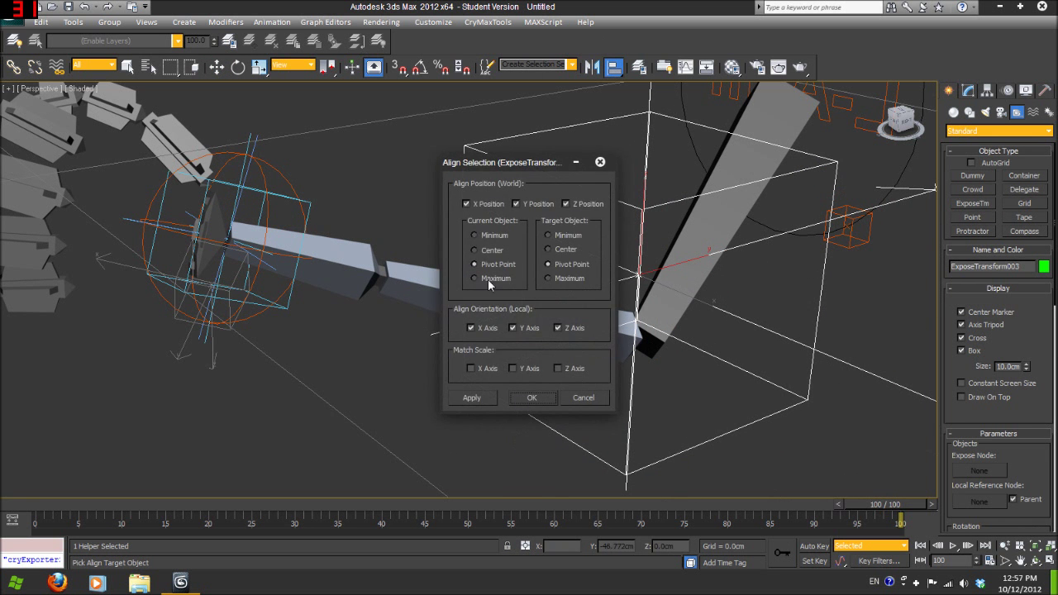
{"action": "left_click", "coordinate": [600, 162]}
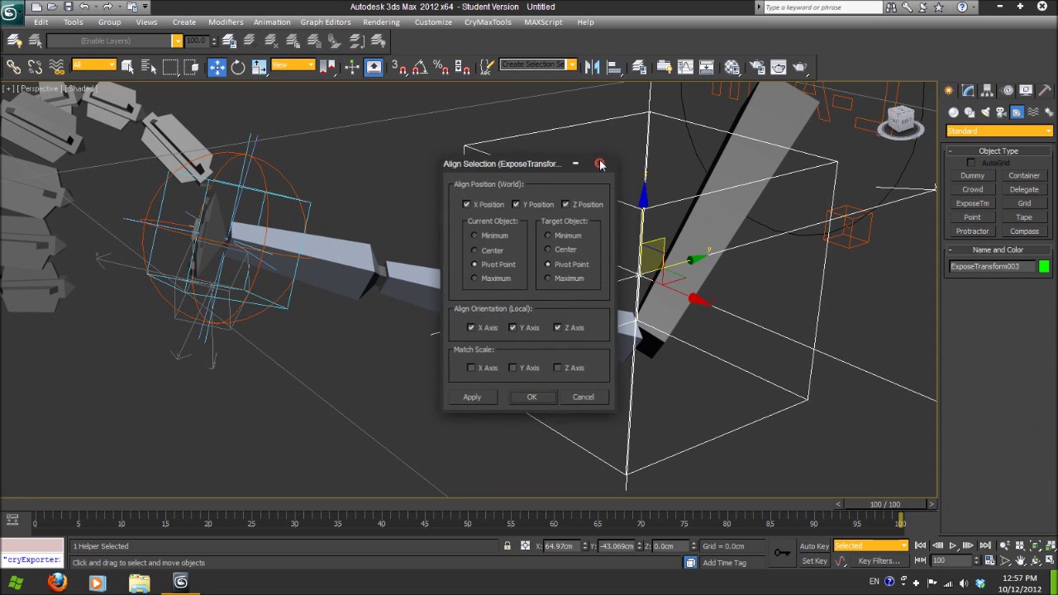
{"action": "left_click", "coordinate": [386, 281]}
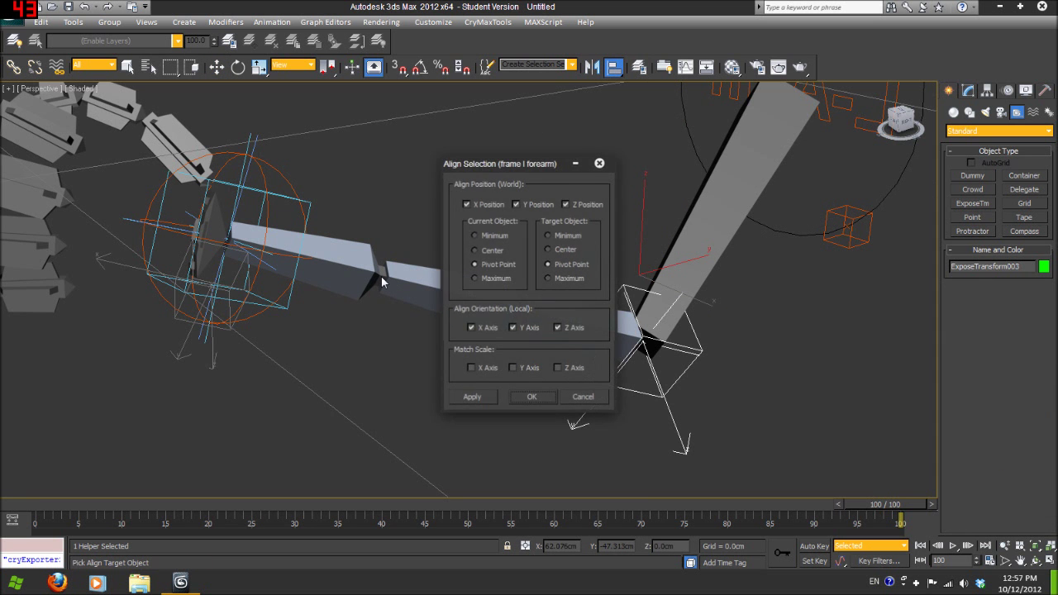
{"action": "left_click", "coordinate": [545, 401]}
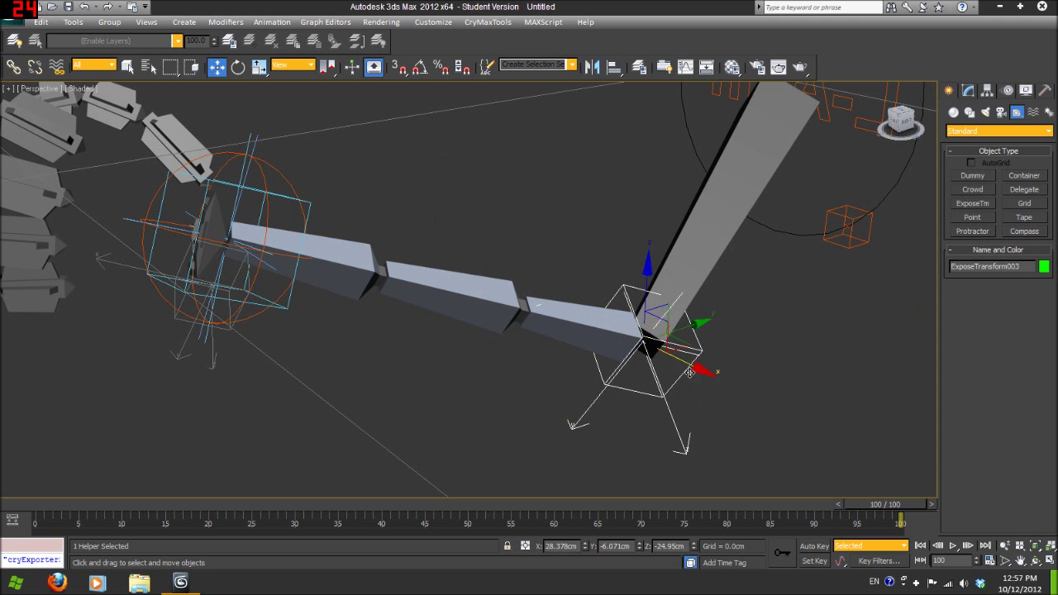
- Move the ExposeTm helper clear of the elbow, to about X 36.52 cm and Z -26.44 cm
{"action": "key", "text": "e"}
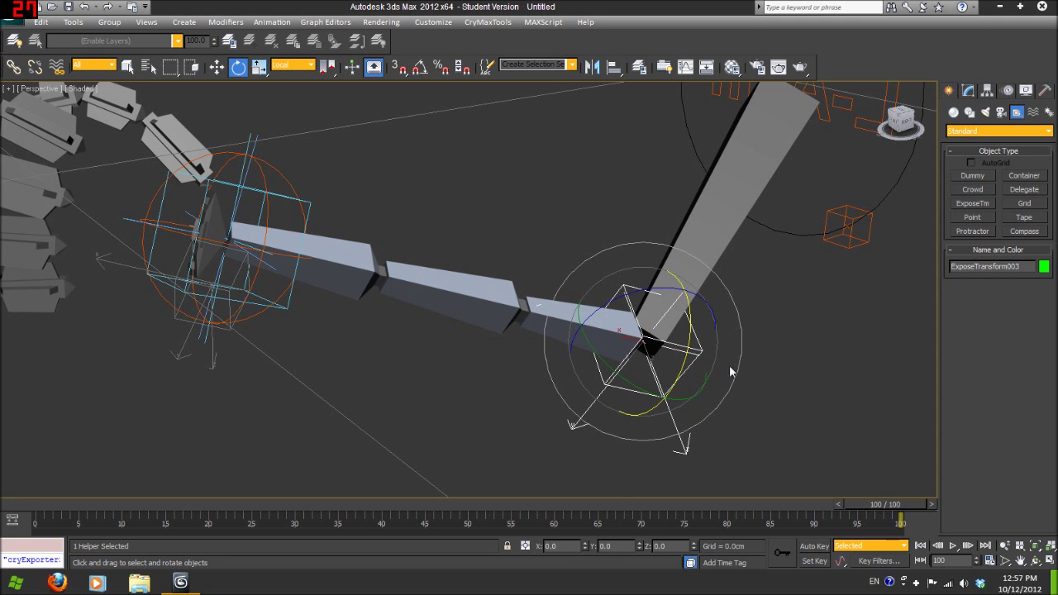
{"action": "key", "text": "w"}
{"action": "left_click_drag", "start_coordinate": [685, 364], "coordinate": [773, 409]}
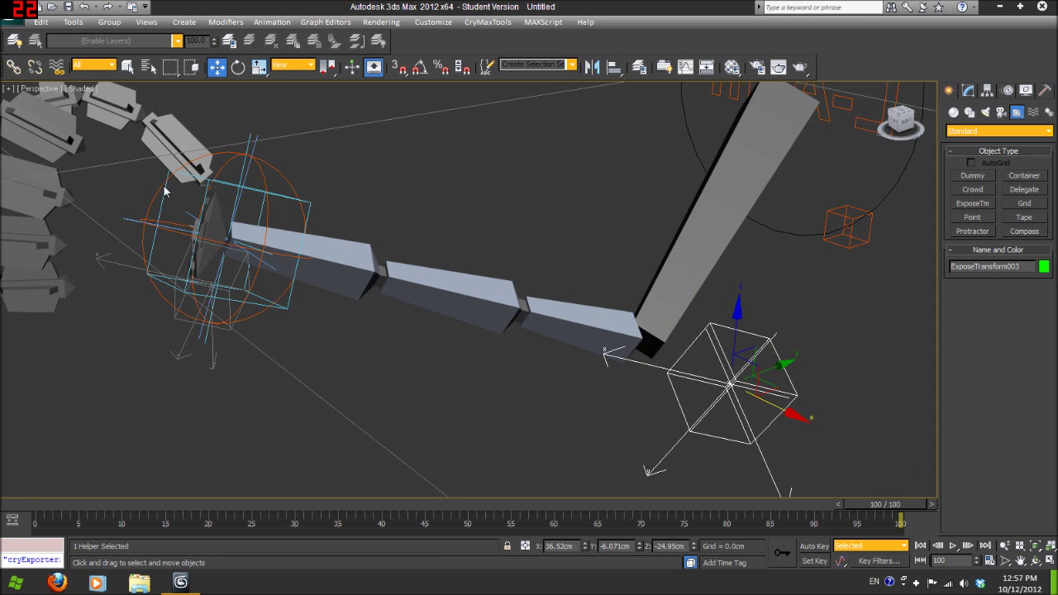
{"action": "left_click", "coordinate": [214, 212]}
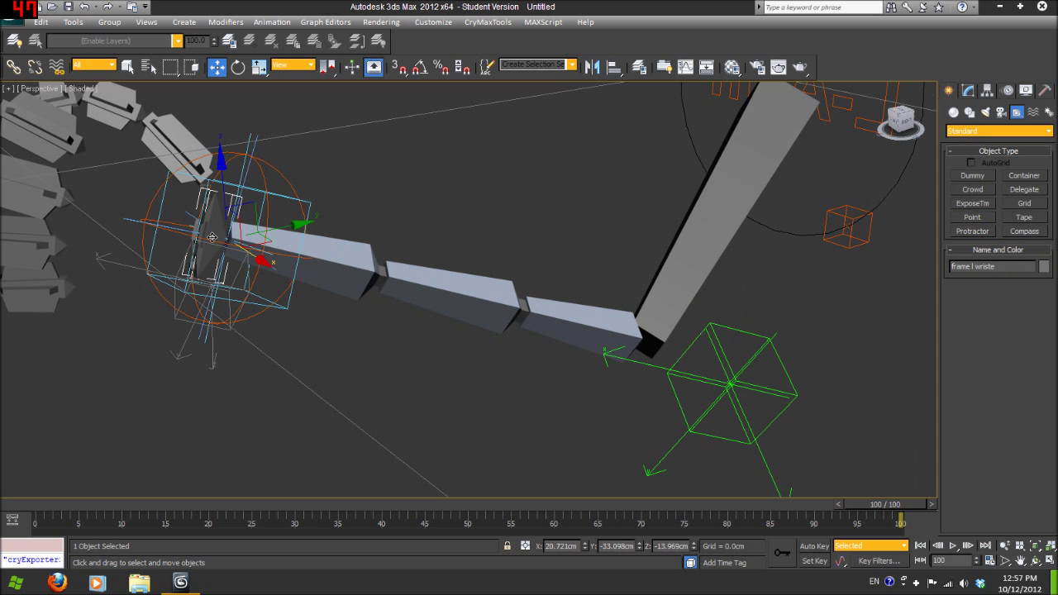
{"action": "left_click", "coordinate": [730, 394]}
{"action": "left_click_drag", "start_coordinate": [738, 336], "coordinate": [736, 358]}
{"action": "left_click", "coordinate": [828, 299]}
- Set the helper's Expose Node to frame l wriste and turn off Parent, keeping frame l forearm as the local reference node
{"action": "left_click", "coordinate": [965, 90]}
{"action": "left_click", "coordinate": [762, 406]}
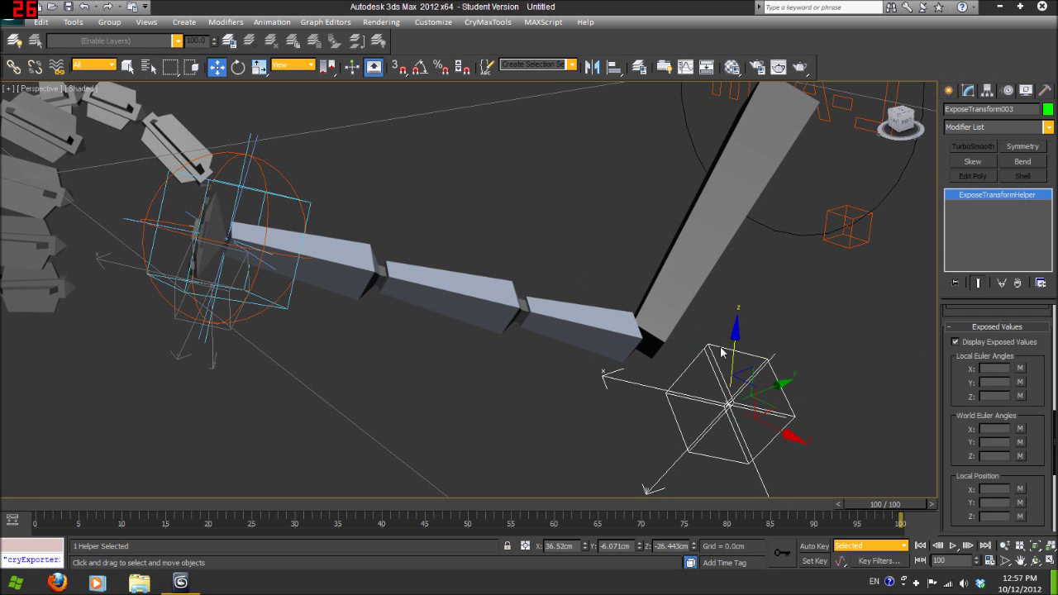
{"action": "scroll", "coordinate": [1044, 319], "scroll_direction": "up", "scroll_amount": 5}
{"action": "scroll", "coordinate": [1029, 345], "scroll_direction": "up", "scroll_amount": 1}
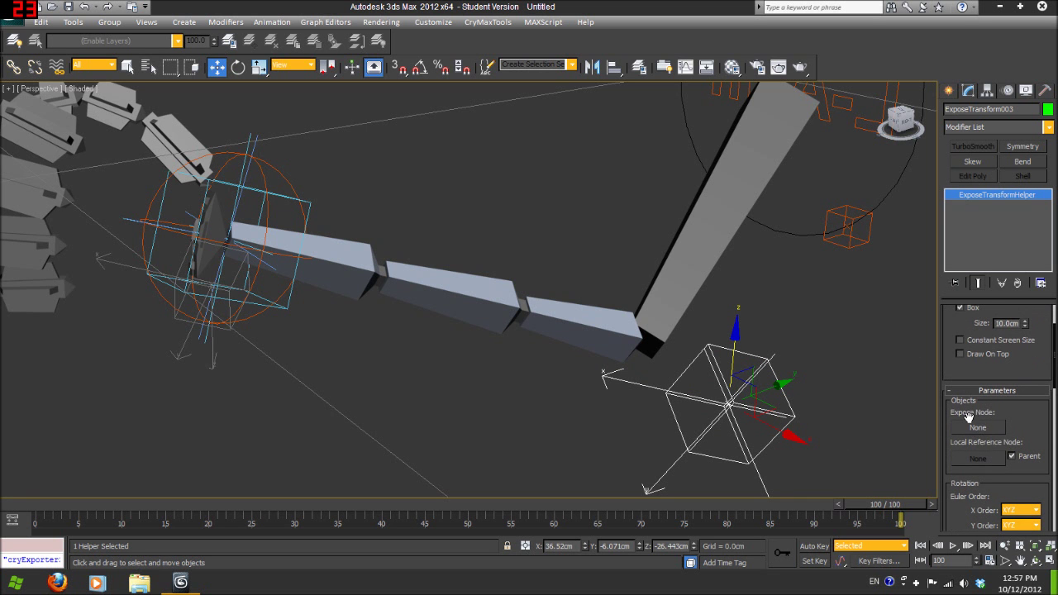
{"action": "left_click", "coordinate": [978, 427]}
{"action": "left_click", "coordinate": [217, 221]}
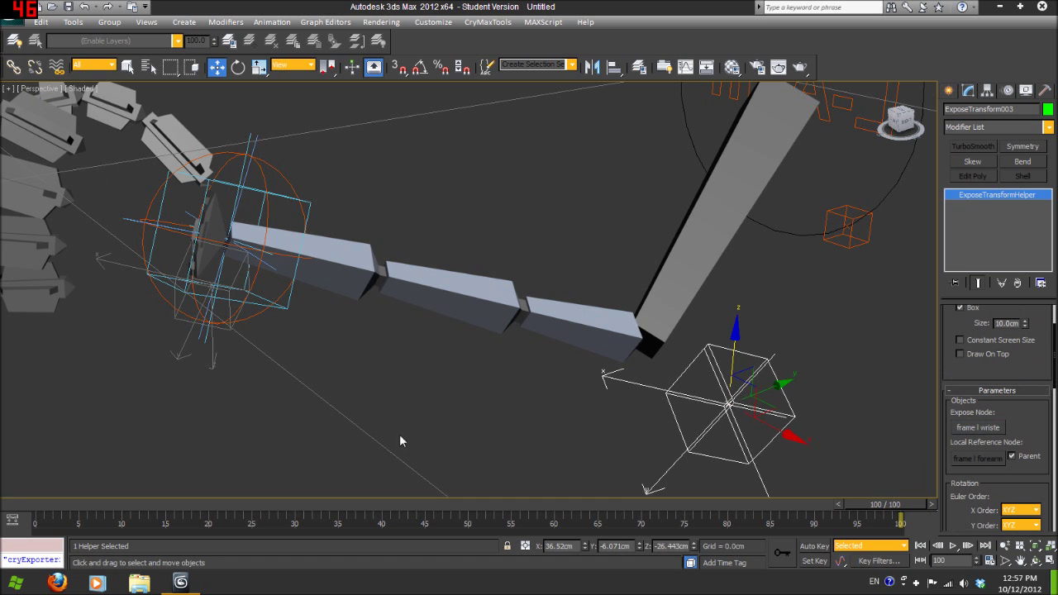
{"action": "left_click", "coordinate": [1030, 457]}
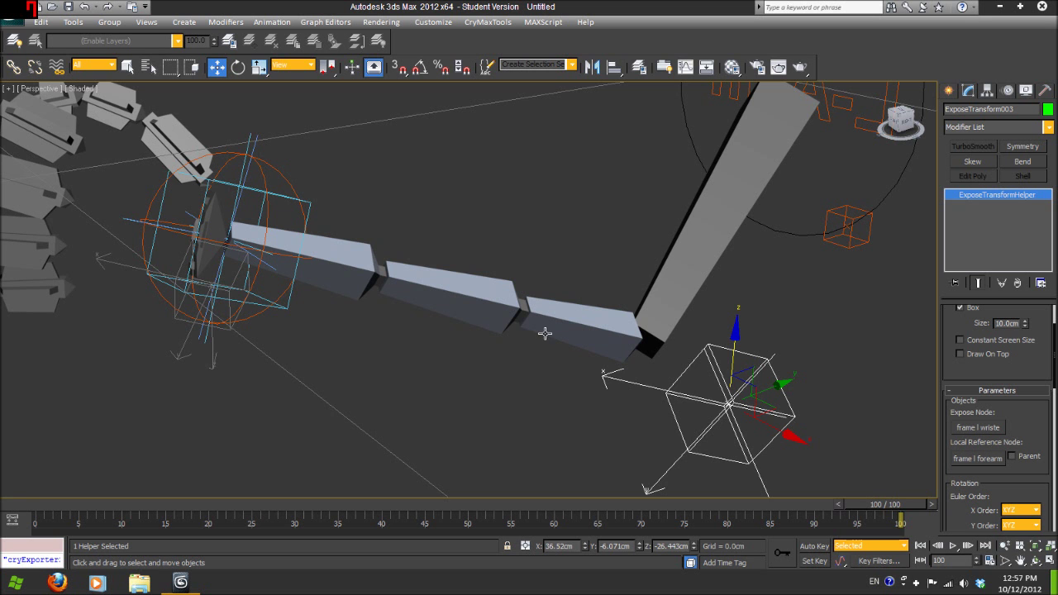
- Examine the parameters of frame l forearm and the local Euler angles exposed by the ExposeTm helper
{"action": "left_click", "coordinate": [382, 277]}
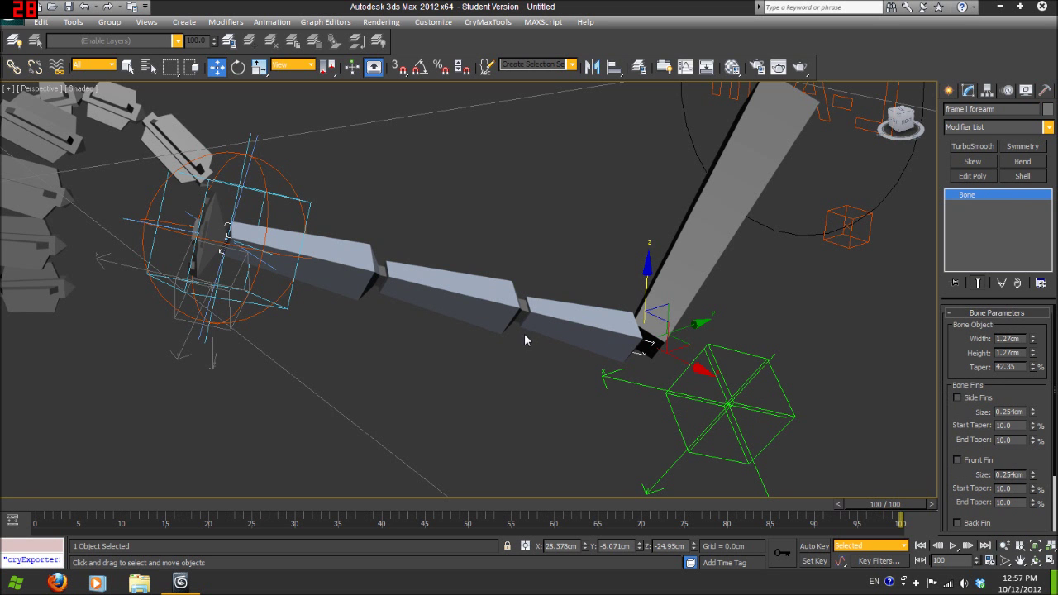
{"action": "left_click_drag", "start_coordinate": [1027, 516], "coordinate": [1011, 399]}
{"action": "left_click_drag", "start_coordinate": [1000, 331], "coordinate": [1004, 523]}
{"action": "left_click", "coordinate": [711, 373]}
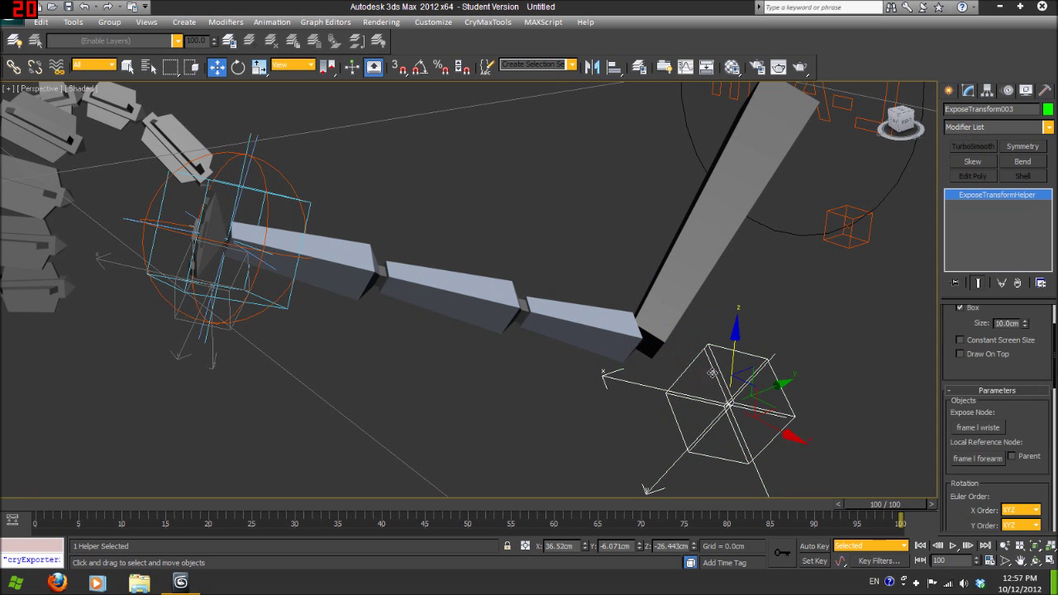
{"action": "left_click_drag", "start_coordinate": [1037, 437], "coordinate": [1005, 101]}
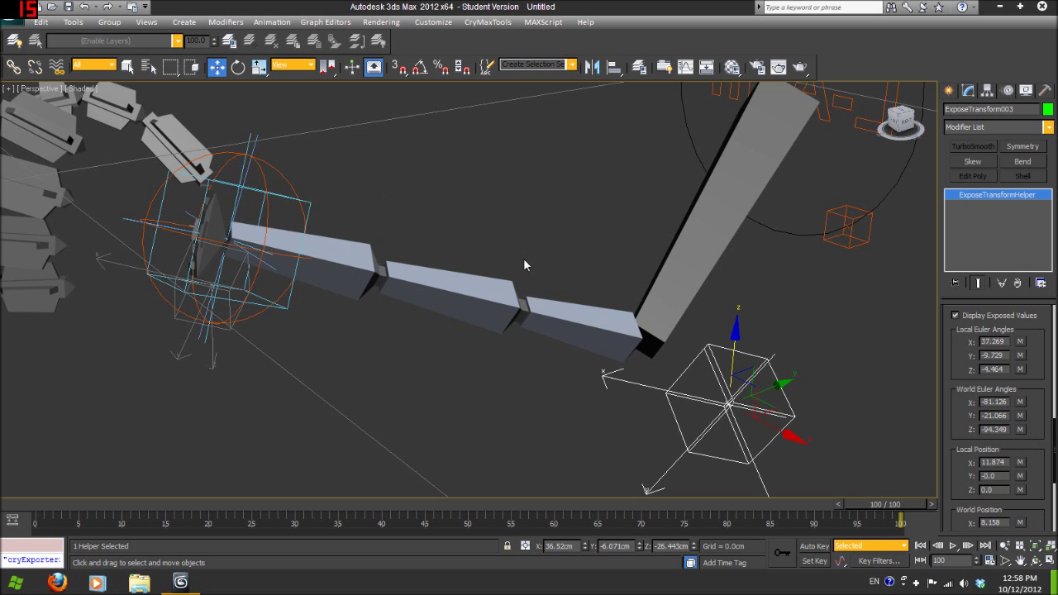
{"action": "middle_click_drag", "start_coordinate": [523, 265], "coordinate": [554, 332], "text": "alt"}
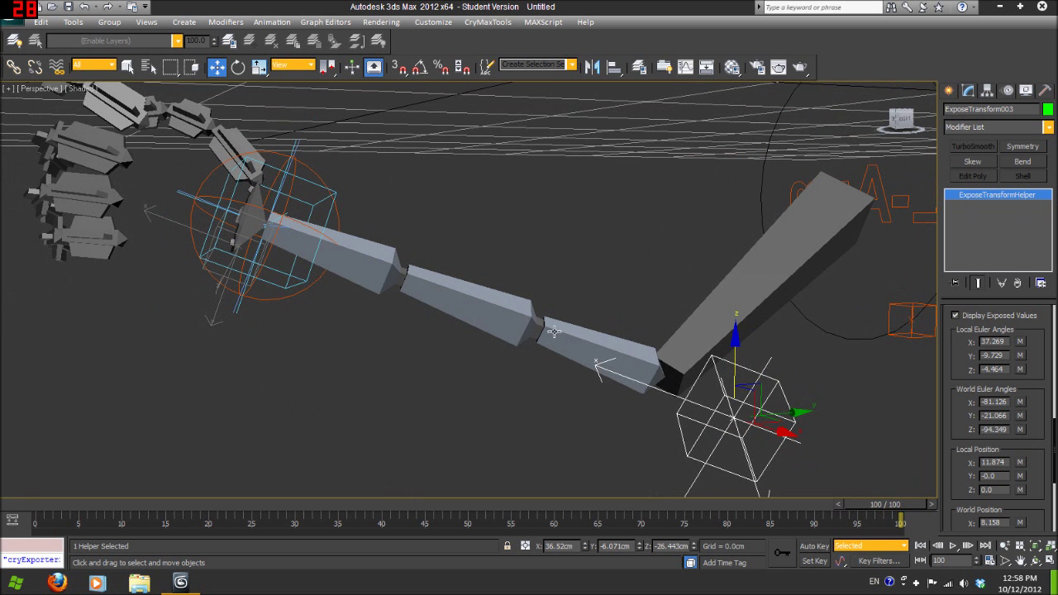
{"action": "double_click", "coordinate": [993, 341]}
- Select frame l forearm for rotation and set the reference coordinate system to Gimbal
{"action": "left_click", "coordinate": [392, 279]}
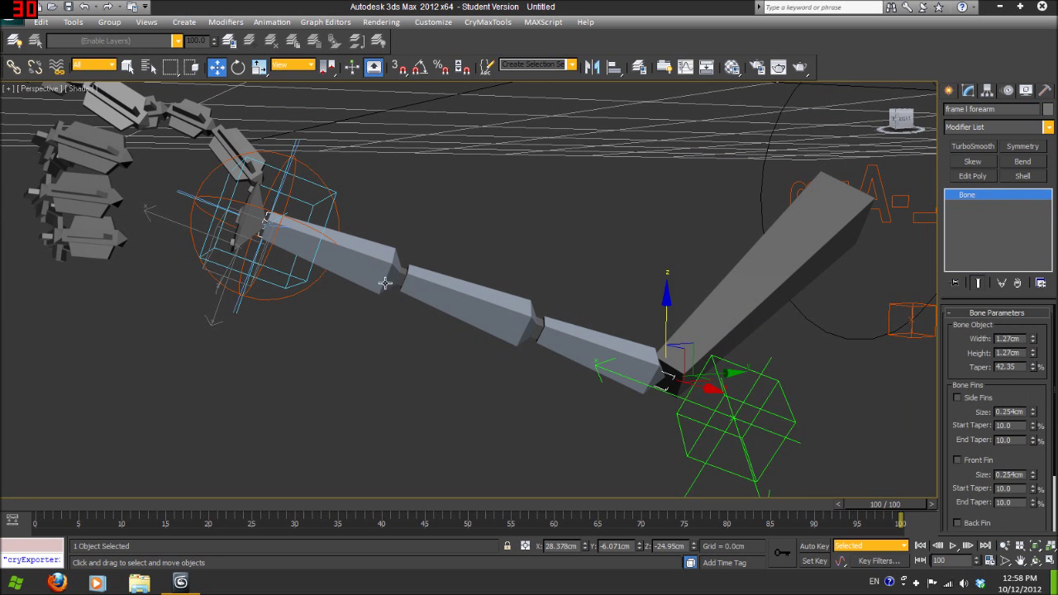
{"action": "key", "text": "e"}
{"action": "left_click", "coordinate": [293, 64]}
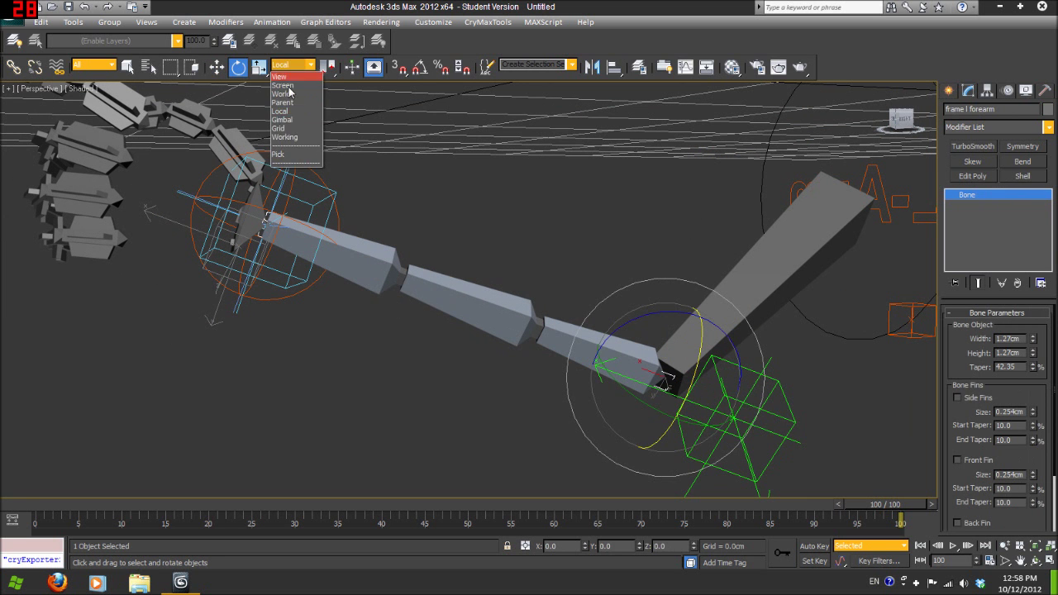
{"action": "left_click", "coordinate": [289, 130]}
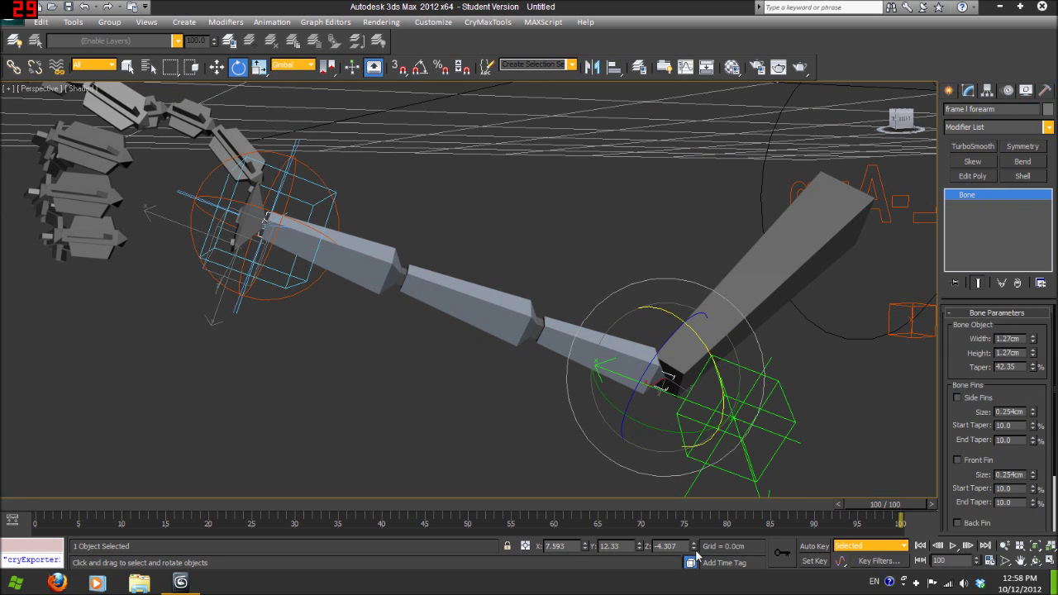
- Create a Point helper in the empty space above the forearm bones
{"action": "key", "text": "Page_Down"}
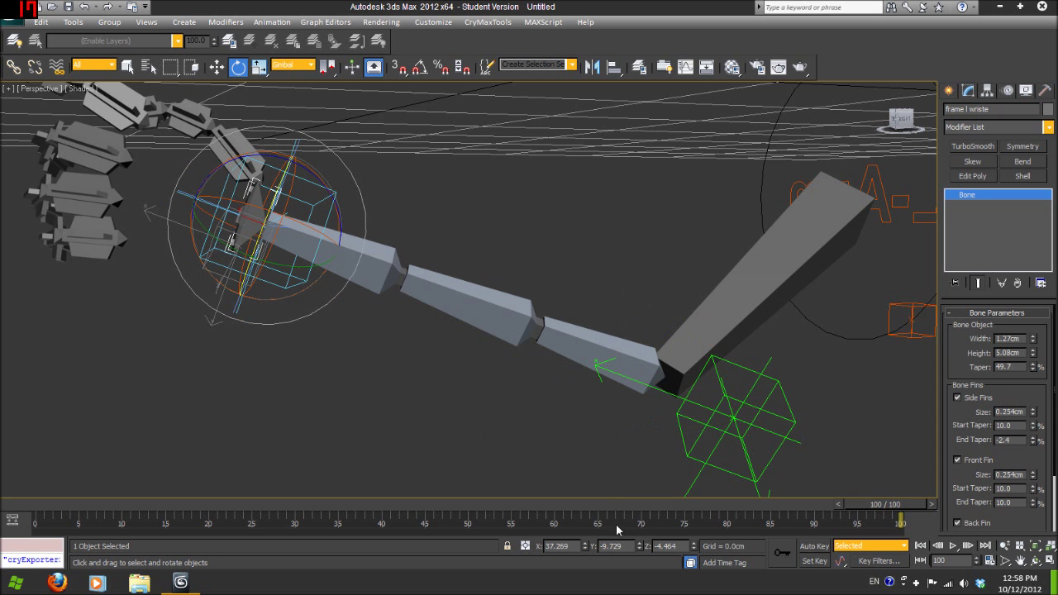
{"action": "key", "text": "Page_Up"}
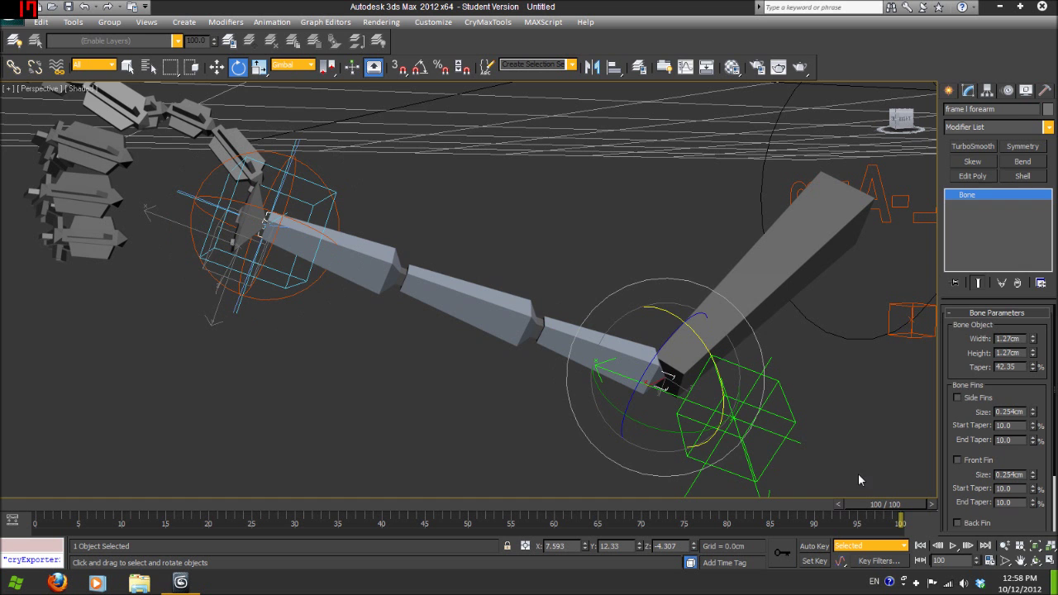
{"action": "left_click", "coordinate": [950, 90]}
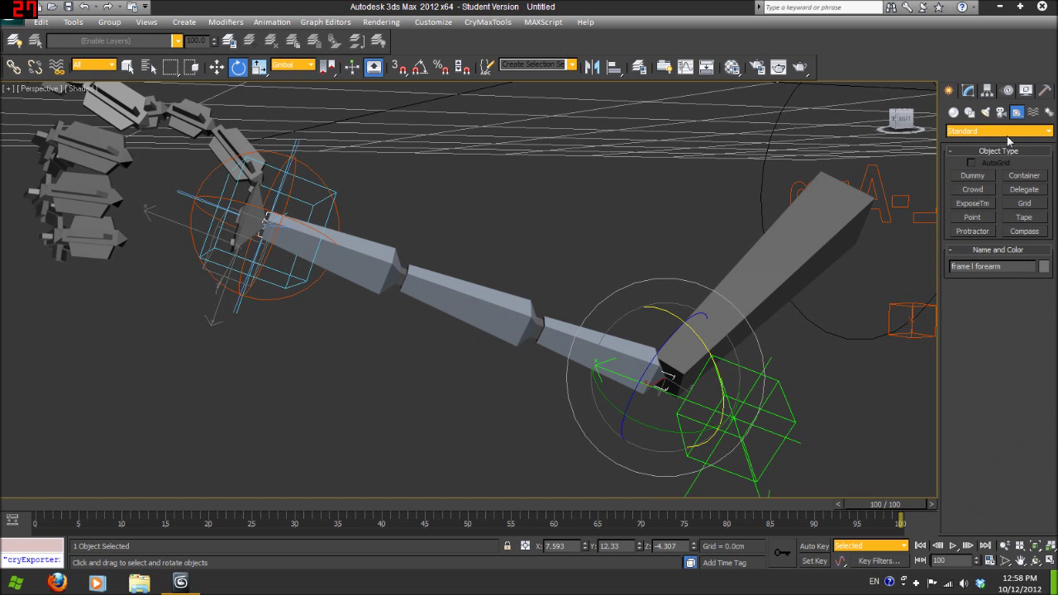
{"action": "left_click", "coordinate": [972, 218]}
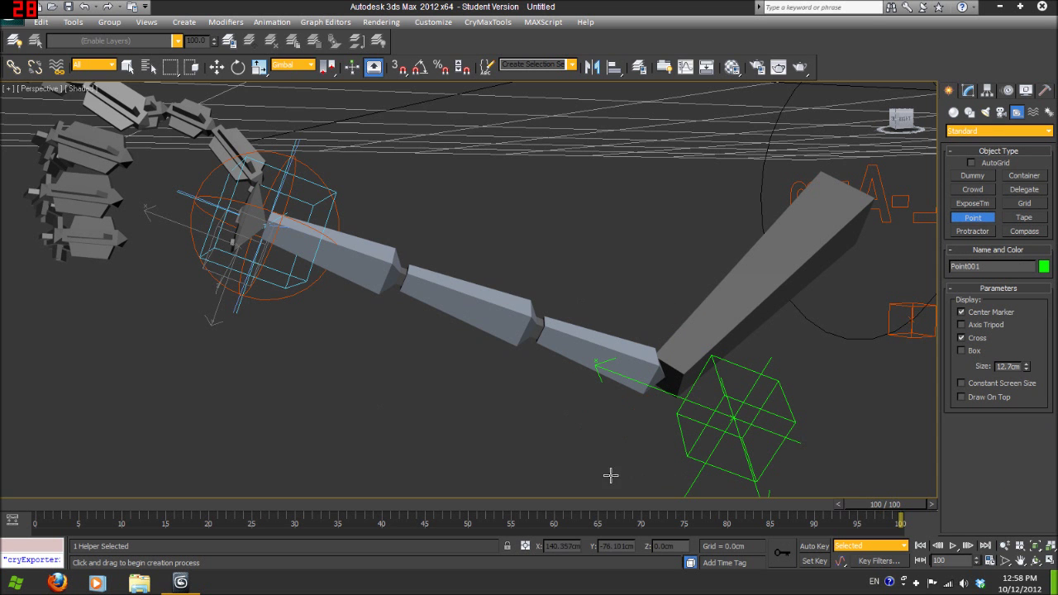
{"action": "left_click_drag", "start_coordinate": [645, 159], "coordinate": [620, 139]}
- Align the point helper's X, Y and Z position to the pivot of frame l forearm, pivot to pivot, without aligning orientation
{"action": "left_click", "coordinate": [614, 67]}
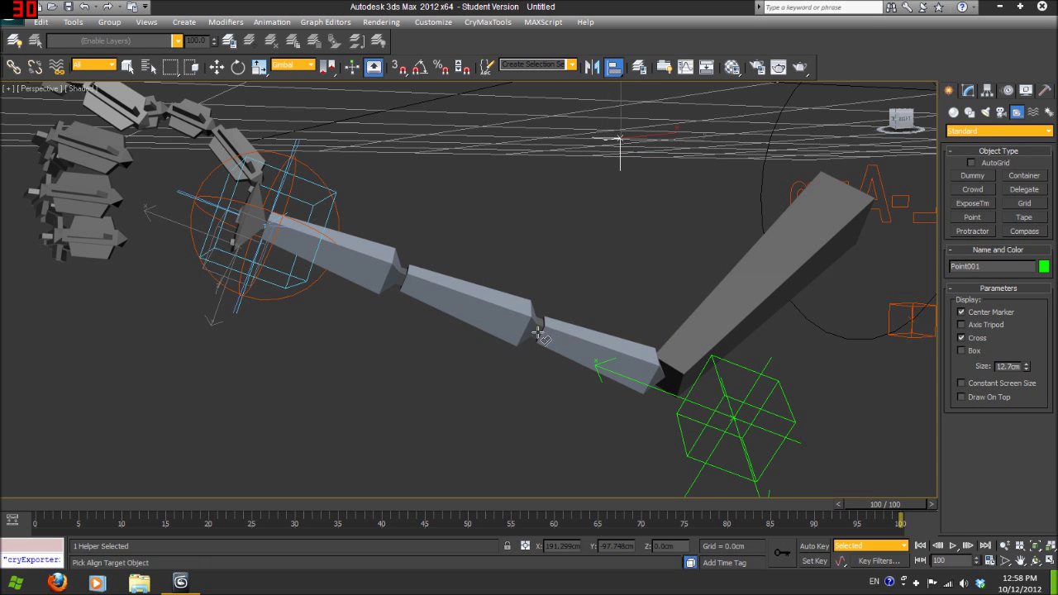
{"action": "left_click", "coordinate": [538, 334]}
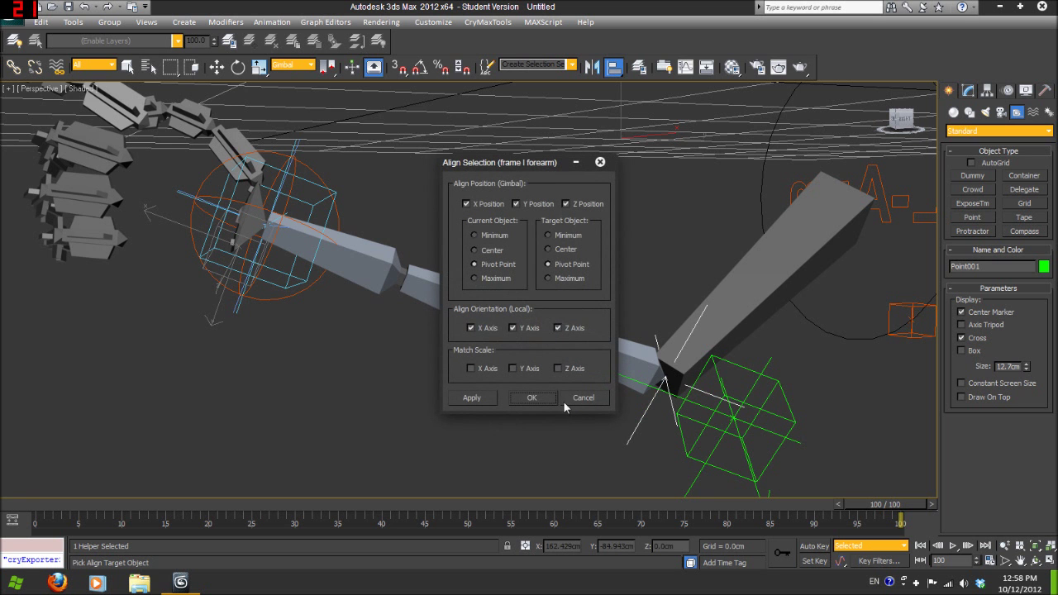
{"action": "left_click", "coordinate": [471, 327]}
{"action": "left_click", "coordinate": [512, 327]}
{"action": "left_click", "coordinate": [558, 327]}
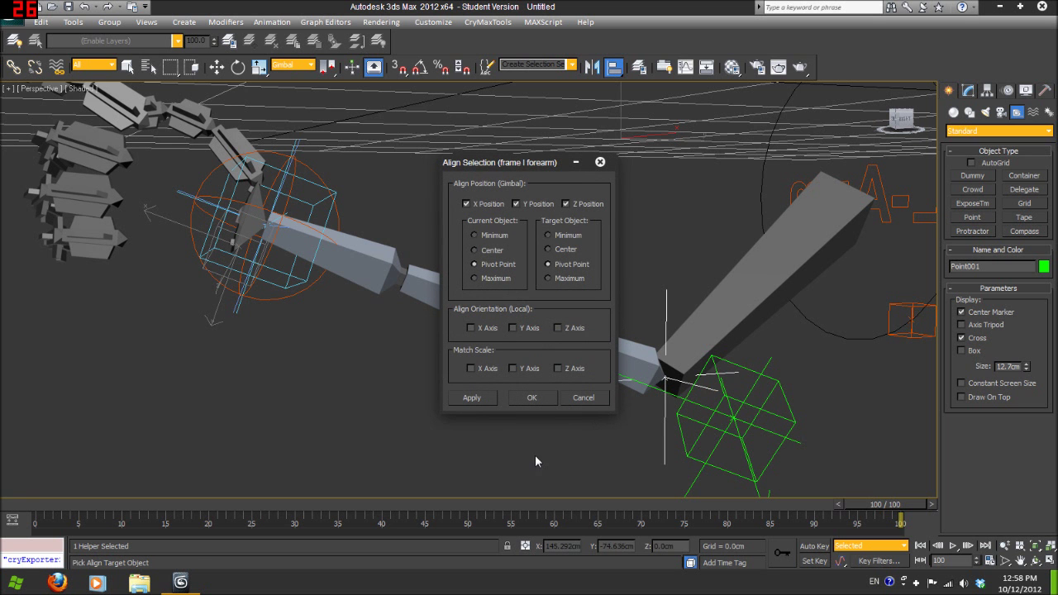
{"action": "left_click", "coordinate": [532, 399]}
- Align only the point helper's X, Y and Z orientation to frame l wriste, leaving position alignment off
{"action": "left_click", "coordinate": [614, 67]}
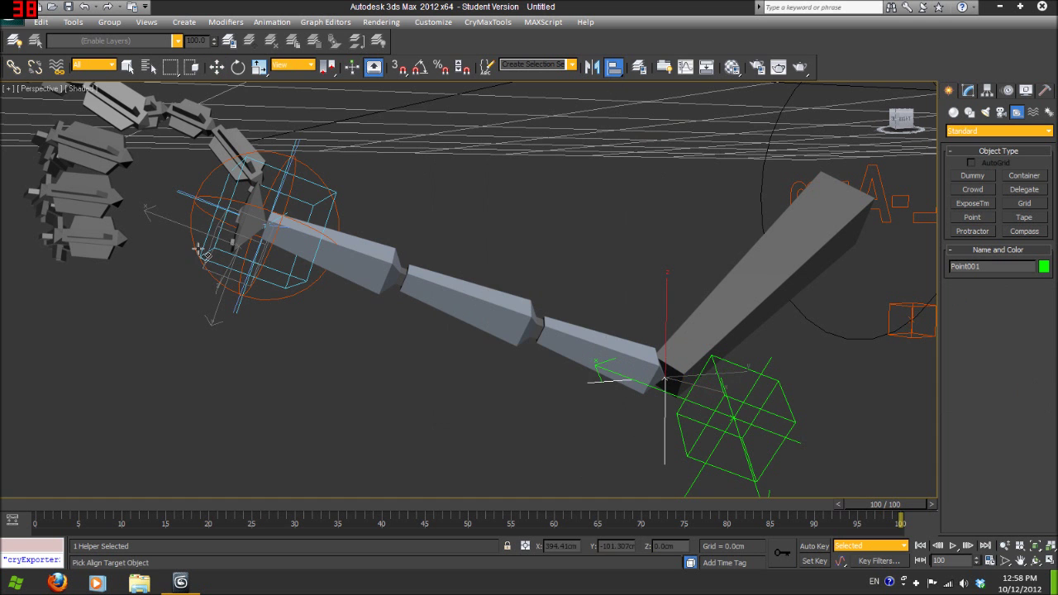
{"action": "left_click", "coordinate": [248, 225]}
{"action": "left_click", "coordinate": [467, 204]}
{"action": "left_click", "coordinate": [515, 203]}
{"action": "left_click", "coordinate": [566, 204]}
{"action": "left_click", "coordinate": [472, 327]}
{"action": "left_click", "coordinate": [513, 328]}
{"action": "left_click", "coordinate": [558, 327]}
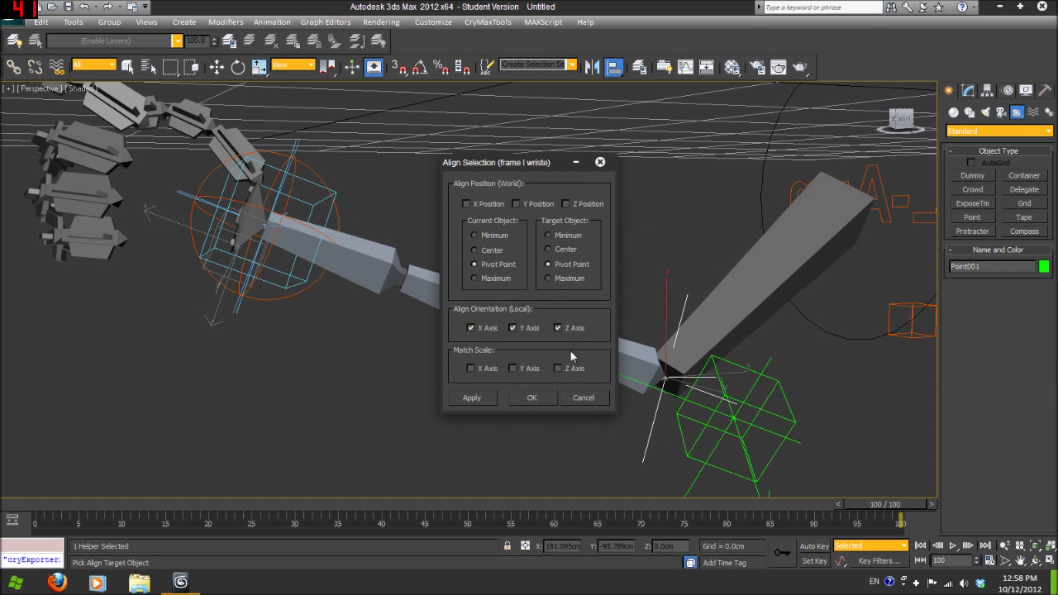
{"action": "left_click", "coordinate": [532, 399]}
- Compare the rotation axes of the point helper and frame l wriste in the Gimbal and World coordinate systems
{"action": "key", "text": "e"}
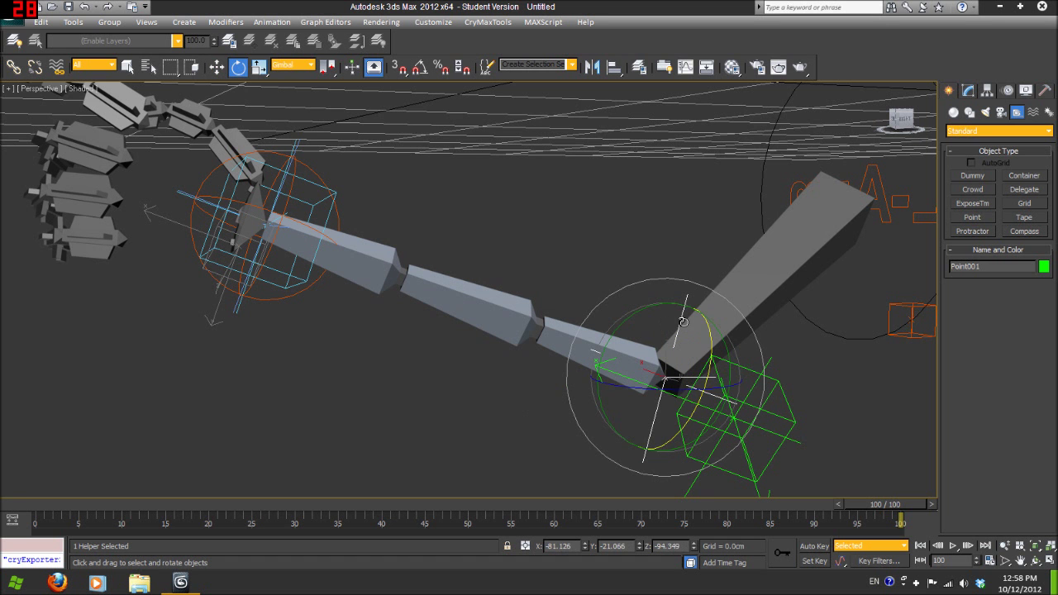
{"action": "left_click", "coordinate": [273, 191]}
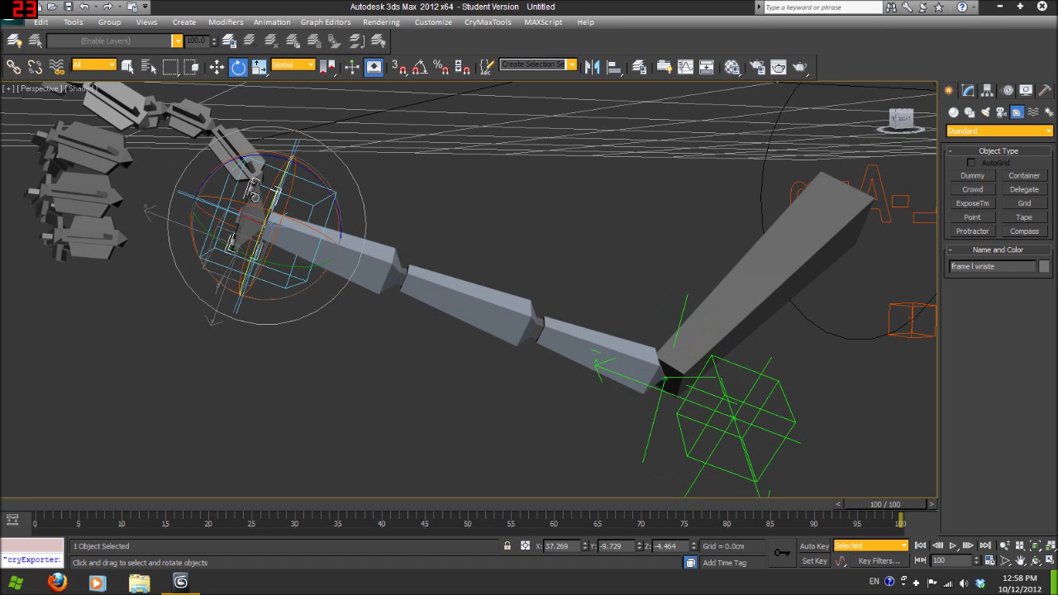
{"action": "left_click", "coordinate": [690, 319]}
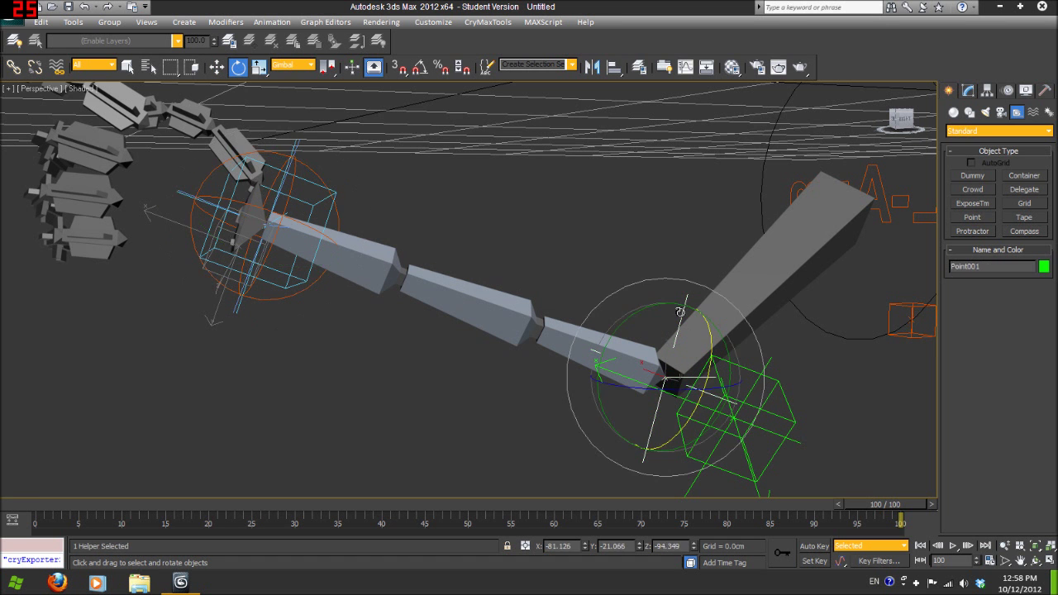
{"action": "left_click", "coordinate": [293, 69]}
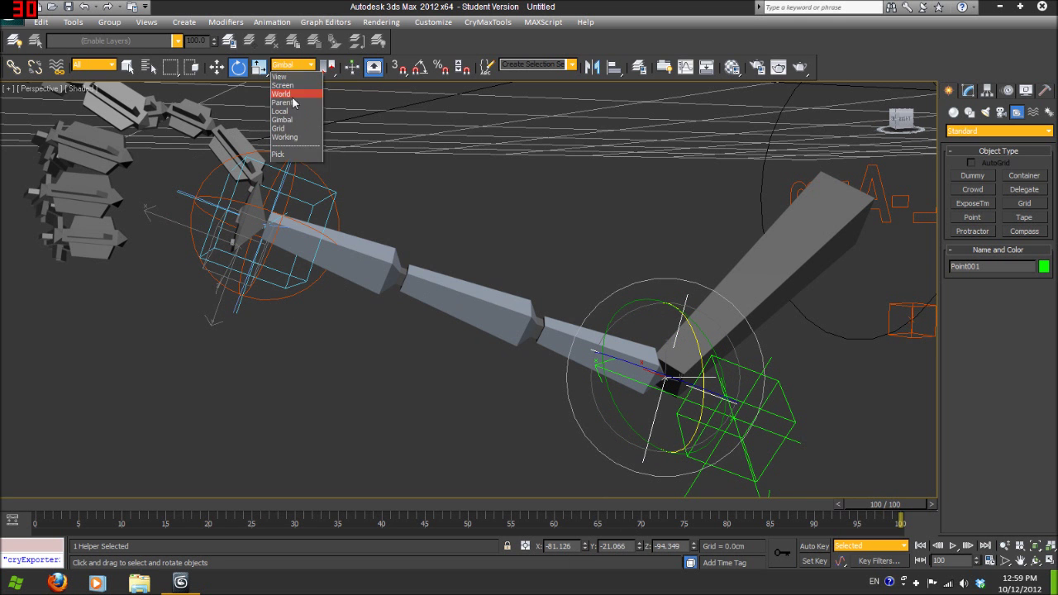
{"action": "left_click", "coordinate": [672, 323]}
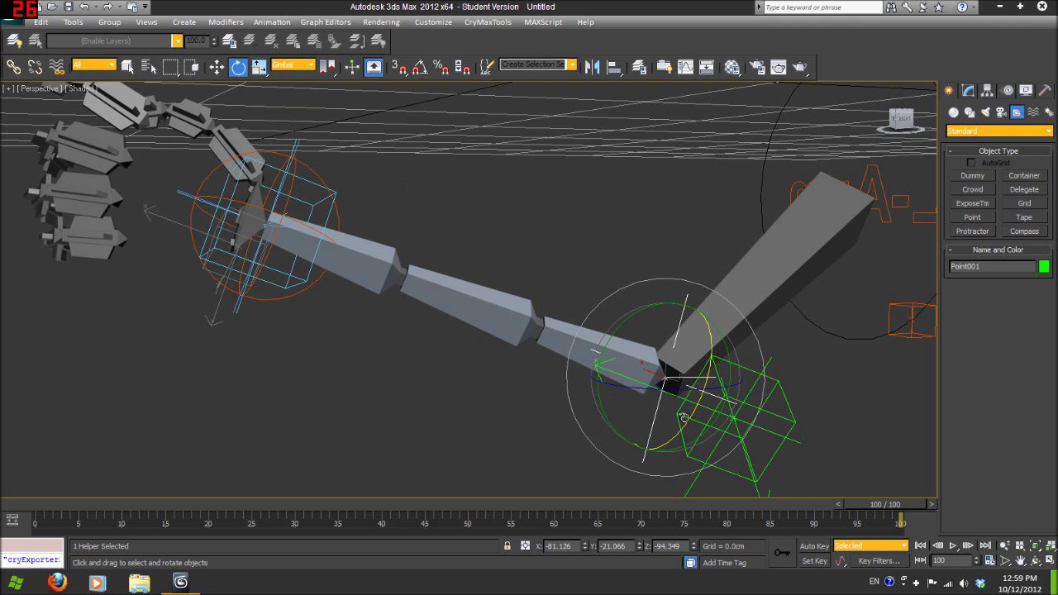
{"action": "left_click", "coordinate": [287, 69]}
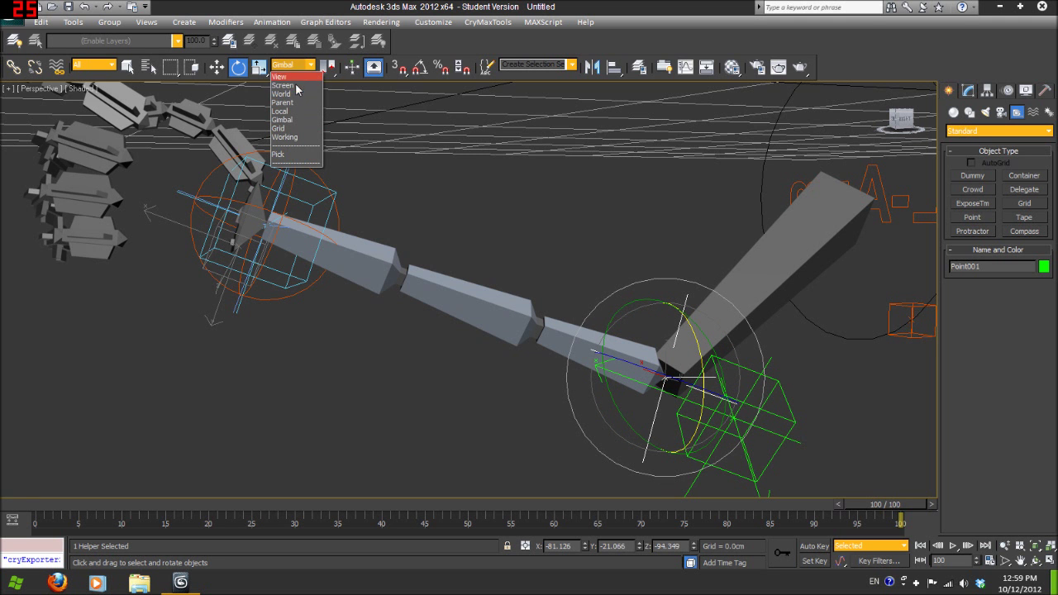
{"action": "left_click", "coordinate": [282, 93]}
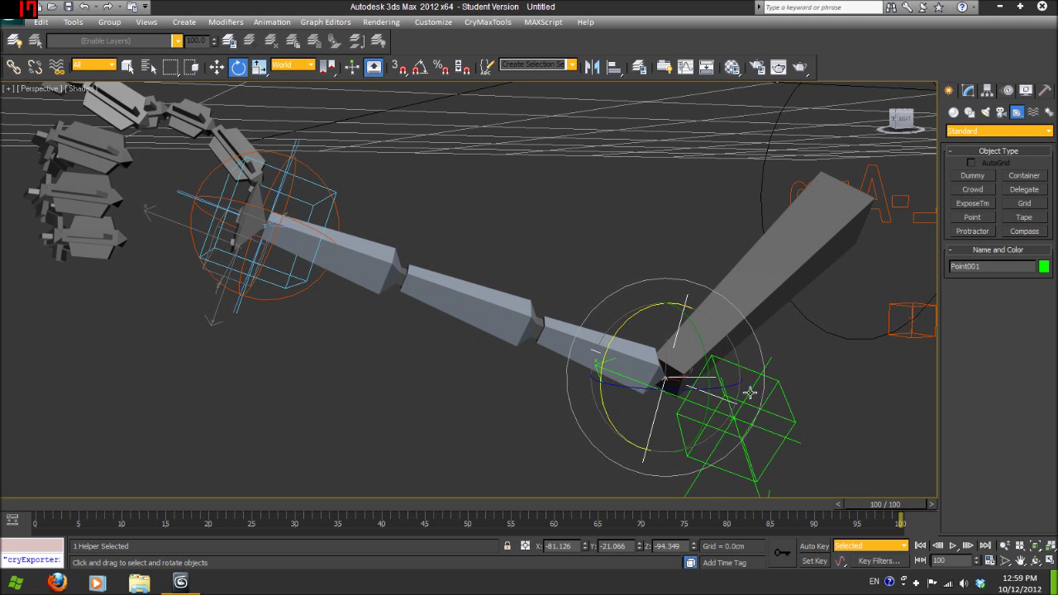
{"action": "left_click", "coordinate": [241, 224]}
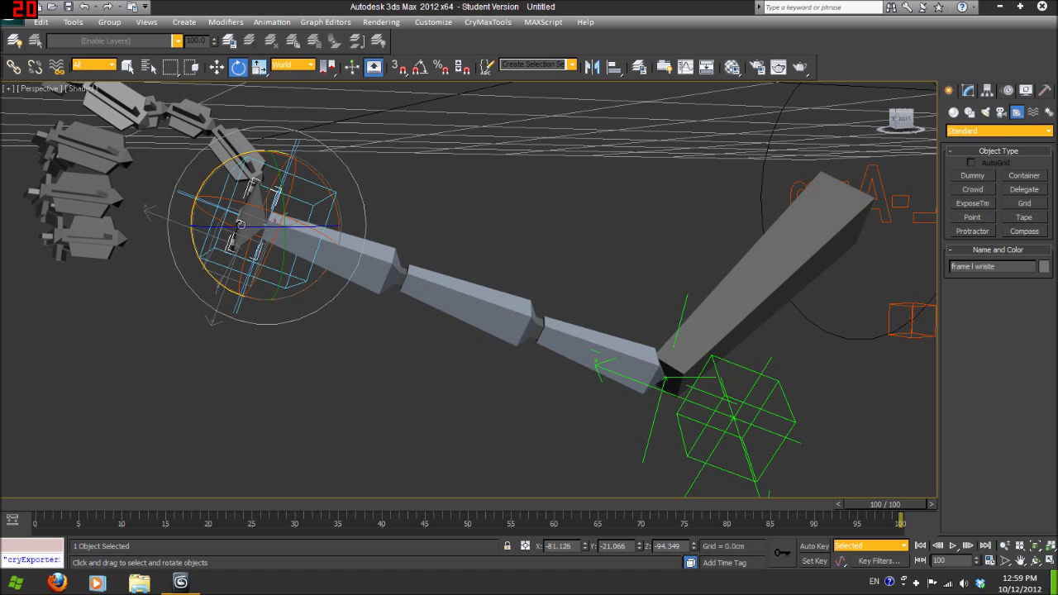
{"action": "left_click", "coordinate": [679, 318]}
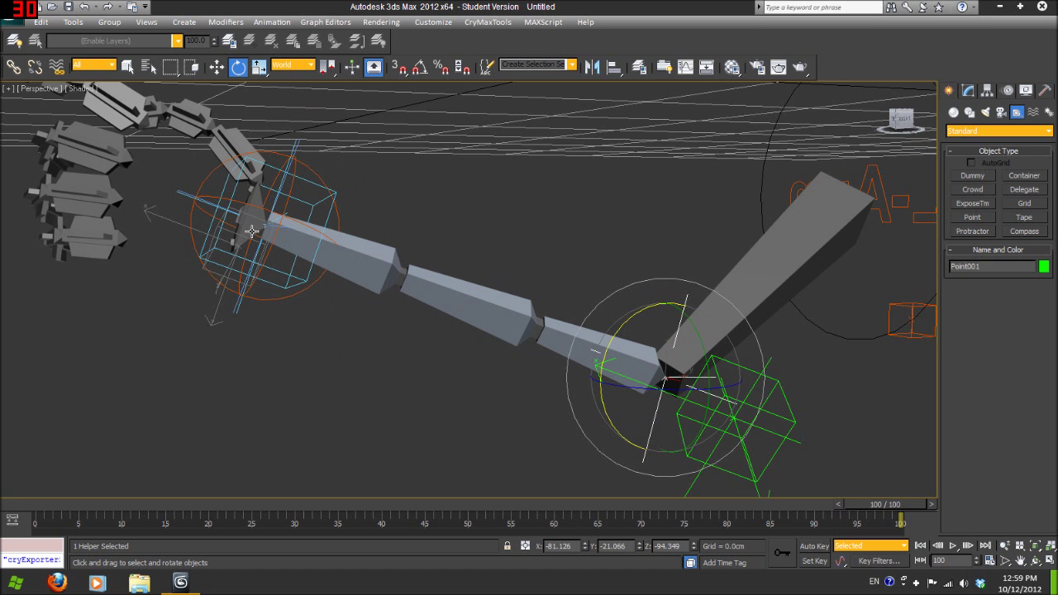
{"action": "left_click", "coordinate": [251, 230]}
- Set the ExposeTm helper's Local Reference Node to the point helper at the elbow and check the exposed local Euler angles
{"action": "middle_click_drag", "start_coordinate": [748, 296], "coordinate": [721, 330], "text": "alt"}
{"action": "left_click", "coordinate": [756, 384]}
{"action": "left_click", "coordinate": [756, 389]}
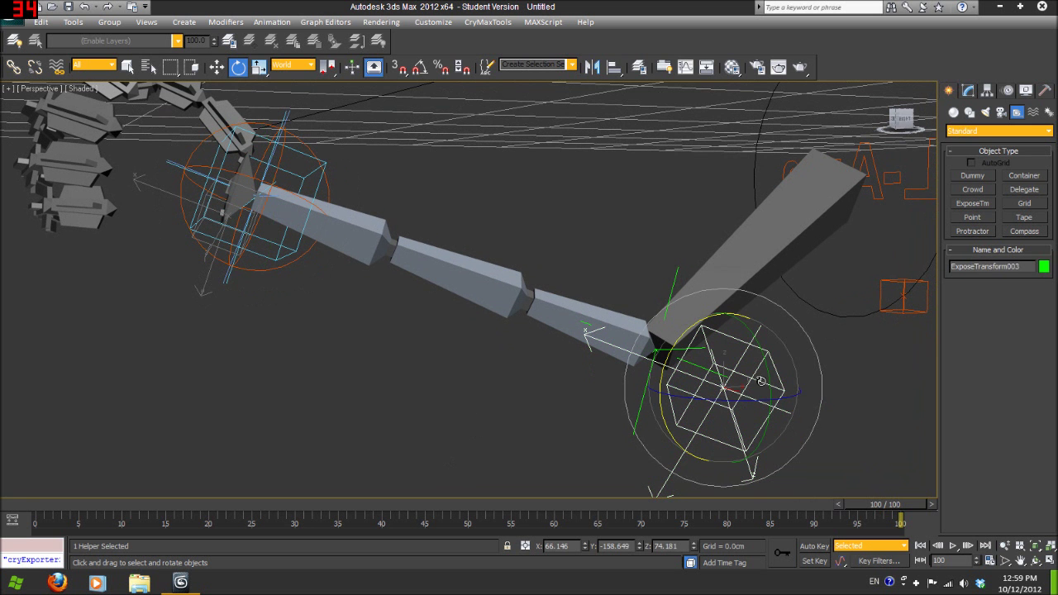
{"action": "left_click", "coordinate": [968, 90]}
{"action": "scroll", "coordinate": [1038, 353], "scroll_direction": "up", "scroll_amount": 5}
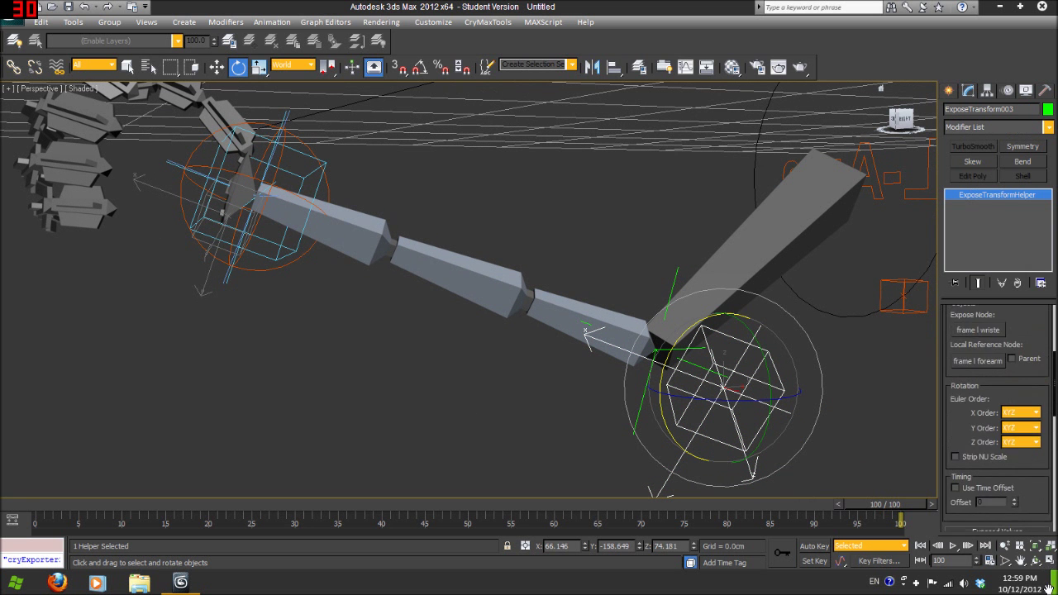
{"action": "left_click", "coordinate": [1002, 427]}
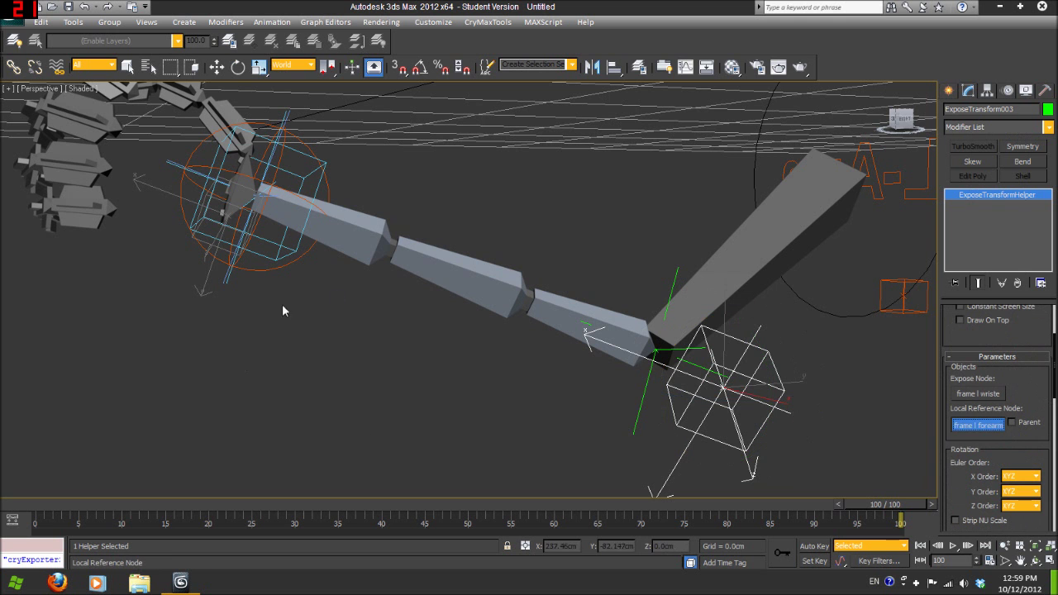
{"action": "left_click", "coordinate": [639, 402]}
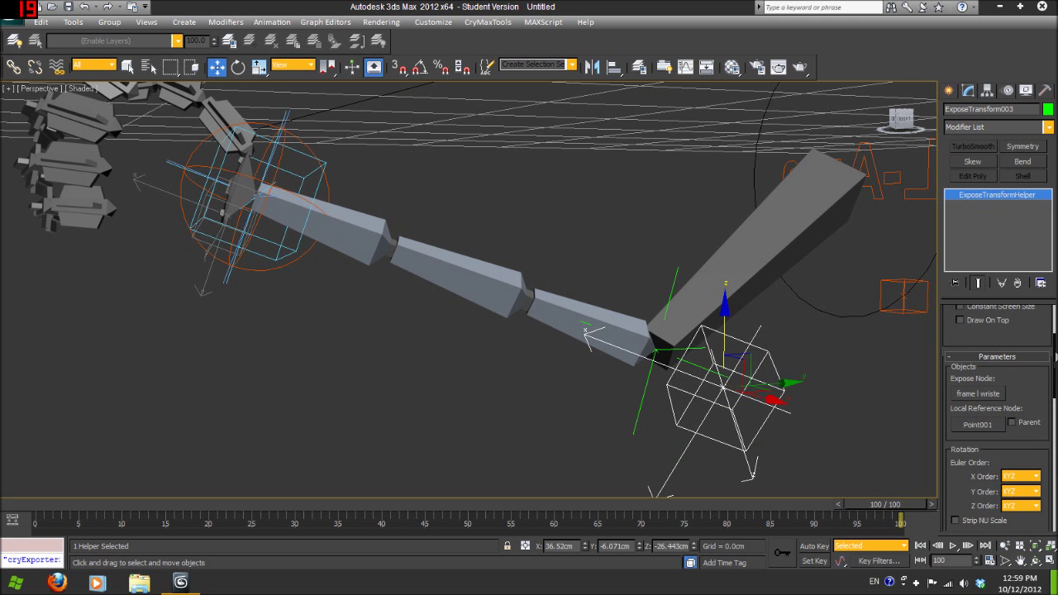
{"action": "scroll", "coordinate": [994, 356], "scroll_direction": "down", "scroll_amount": 5}
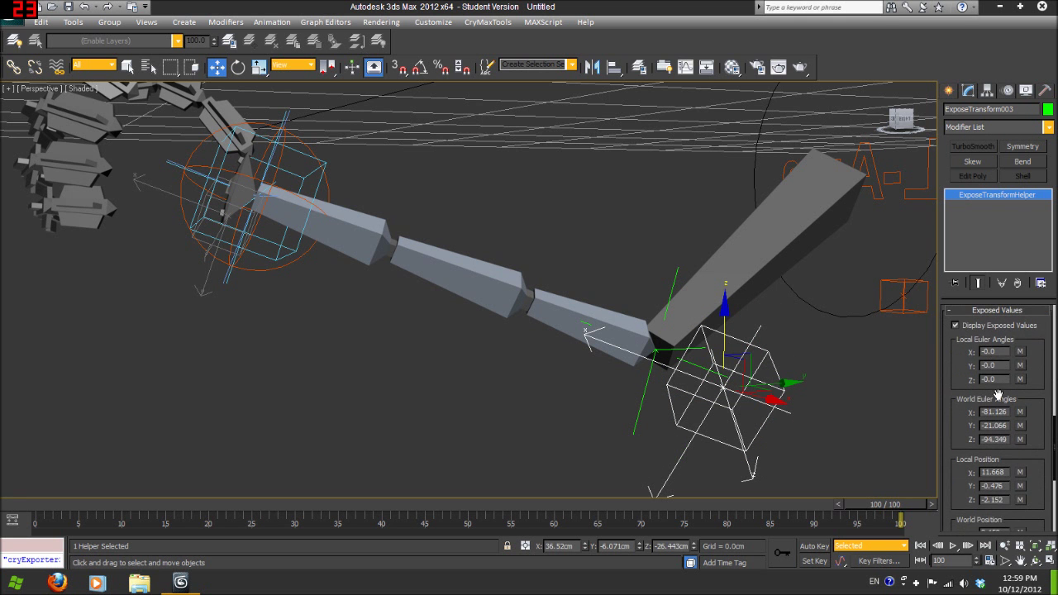
- Link the point helper at the elbow to frame l forearm as its parent
{"action": "left_click", "coordinate": [673, 287]}
{"action": "left_click", "coordinate": [14, 67]}
{"action": "left_click_drag", "start_coordinate": [673, 279], "coordinate": [529, 304]}
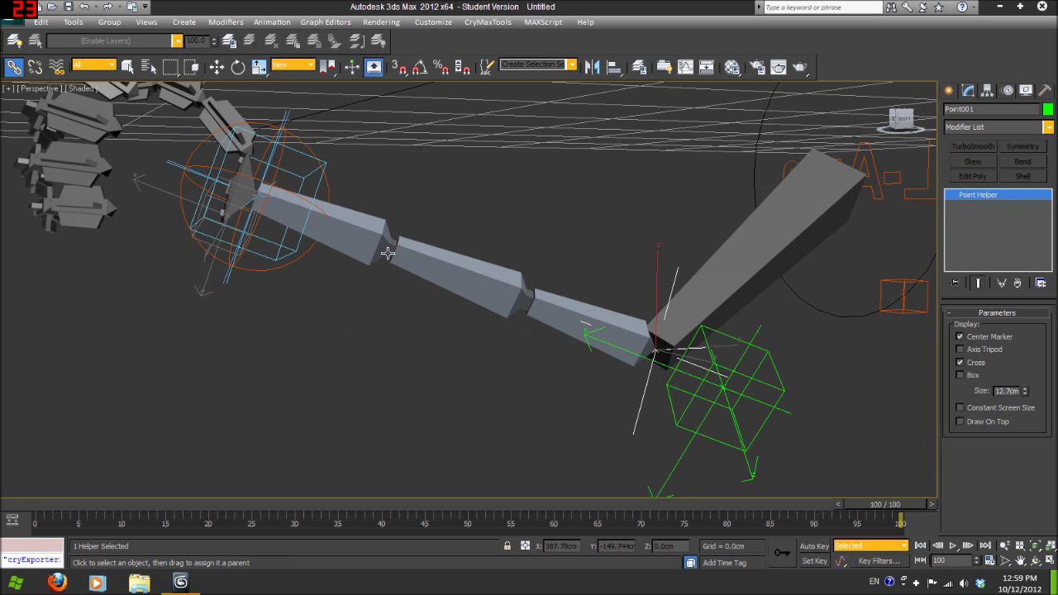
{"action": "left_click", "coordinate": [409, 268]}
{"action": "left_click", "coordinate": [671, 293]}
{"action": "middle_click_drag", "start_coordinate": [608, 317], "coordinate": [589, 329]}
{"action": "left_click", "coordinate": [295, 158]}
{"action": "key", "text": "w"}
{"action": "middle_click_drag", "start_coordinate": [295, 158], "coordinate": [740, 452], "text": "alt"}
{"action": "left_click", "coordinate": [740, 455]}
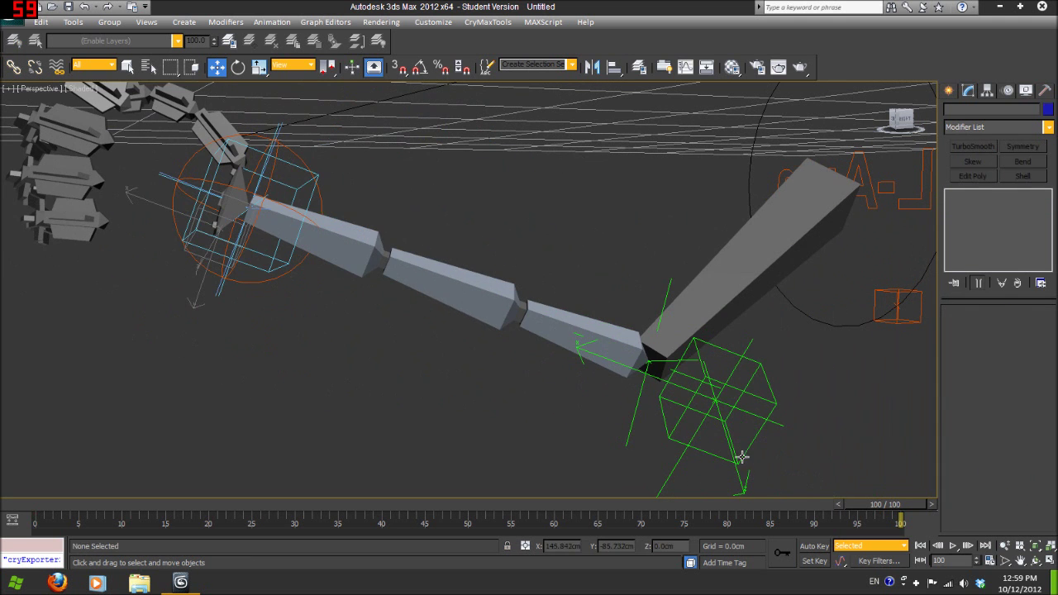
- Try to link the ExposeTm helper to a parent object
{"action": "left_click", "coordinate": [743, 458]}
{"action": "left_click", "coordinate": [13, 67]}
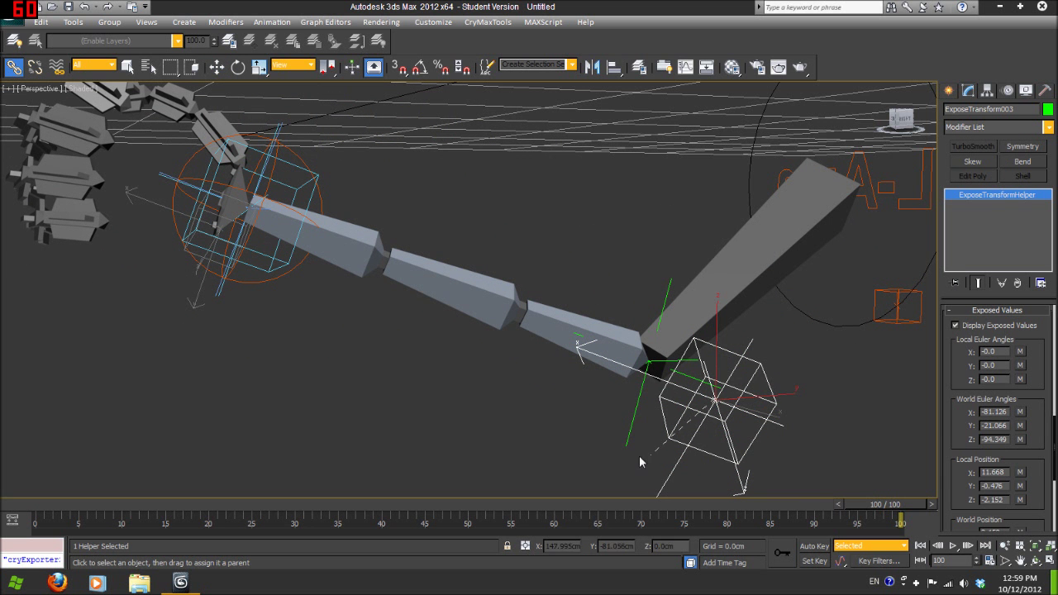
{"action": "left_click", "coordinate": [536, 203]}
{"action": "key", "text": "w"}
- Examine the forearm bone chain's hierarchy and the bone parameters of the segment nearest the wrist
{"action": "left_click", "coordinate": [303, 161]}
{"action": "middle_click_drag", "start_coordinate": [581, 349], "coordinate": [392, 287], "text": "alt"}
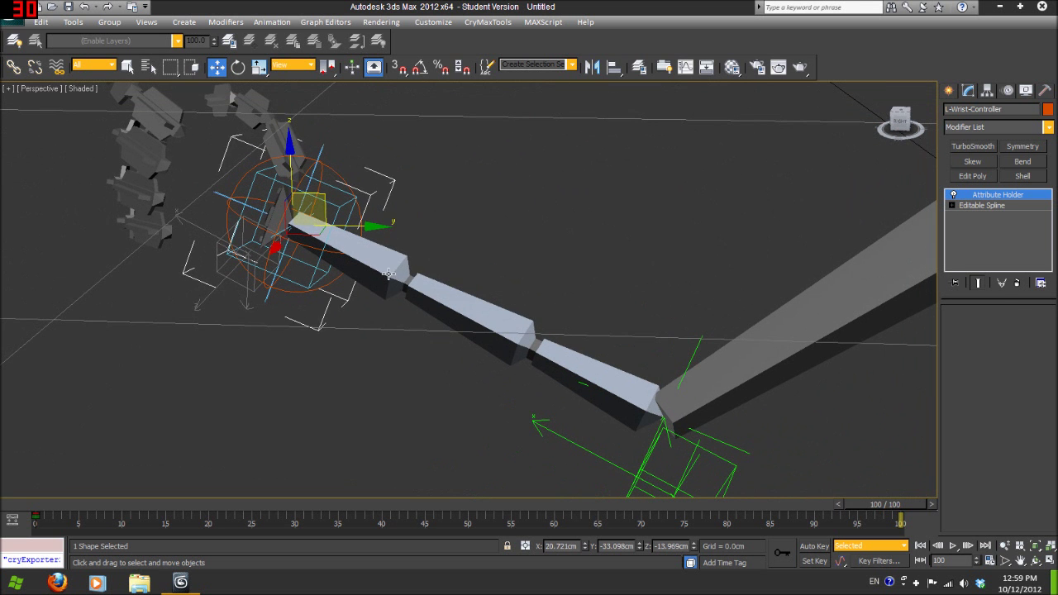
{"action": "left_click", "coordinate": [418, 287]}
{"action": "left_click", "coordinate": [590, 368]}
{"action": "left_click", "coordinate": [390, 264]}
{"action": "key", "text": "Page_Up"}
{"action": "key", "text": "Page_Up"}
{"action": "key", "text": "Page_Down"}
{"action": "key", "text": "Page_Down"}
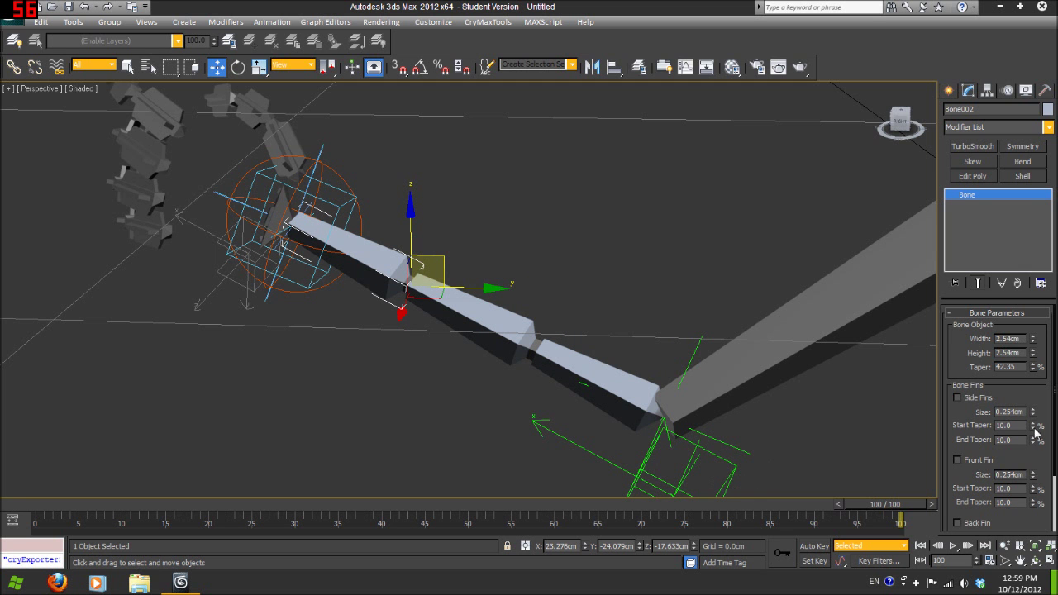
{"action": "left_click_drag", "start_coordinate": [1038, 526], "coordinate": [1036, 396]}
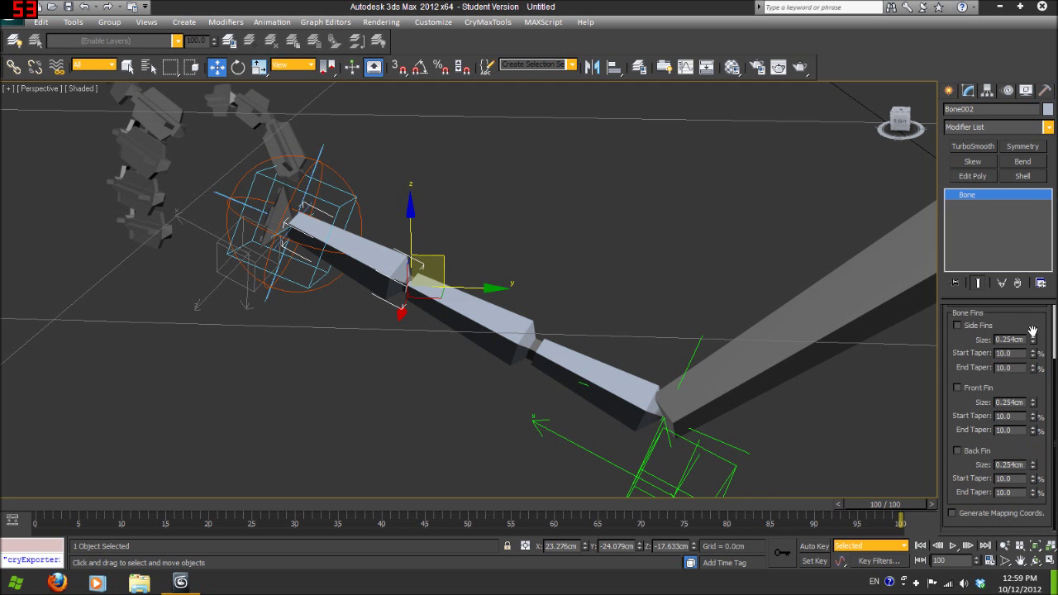
{"action": "left_click", "coordinate": [740, 476]}
{"action": "left_click_drag", "start_coordinate": [1034, 389], "coordinate": [1004, 365]}
- Test rotating the left wrist controller in the Local coordinate system and undo the rotation
{"action": "left_click", "coordinate": [327, 184]}
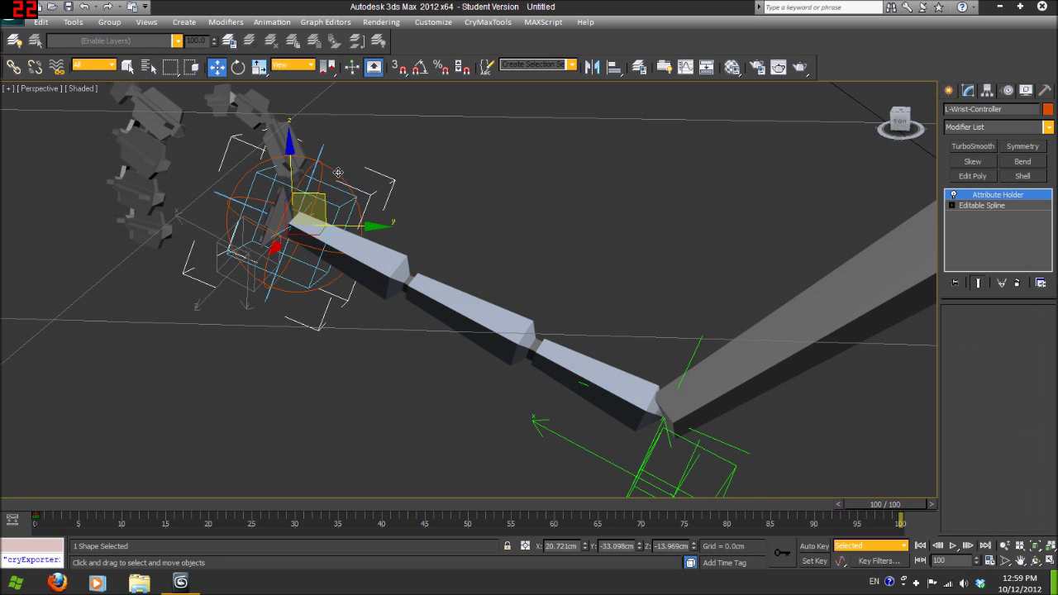
{"action": "key", "text": "e"}
{"action": "left_click", "coordinate": [294, 64]}
{"action": "left_click", "coordinate": [280, 111]}
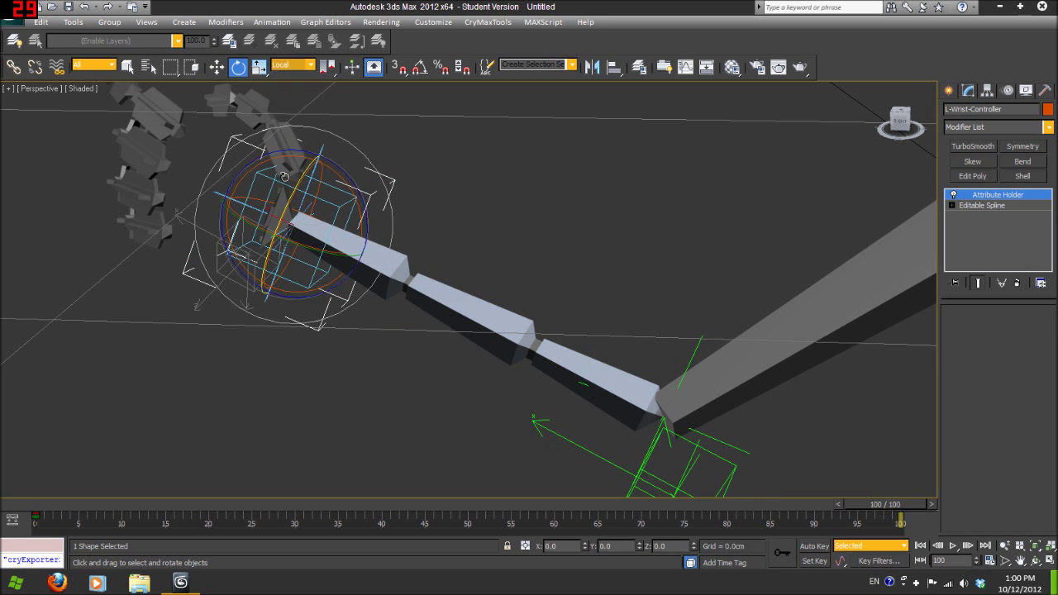
{"action": "left_click_drag", "start_coordinate": [295, 189], "coordinate": [281, 124]}
{"action": "left_click", "coordinate": [700, 452]}
{"action": "key", "text": "ctrl+z"}
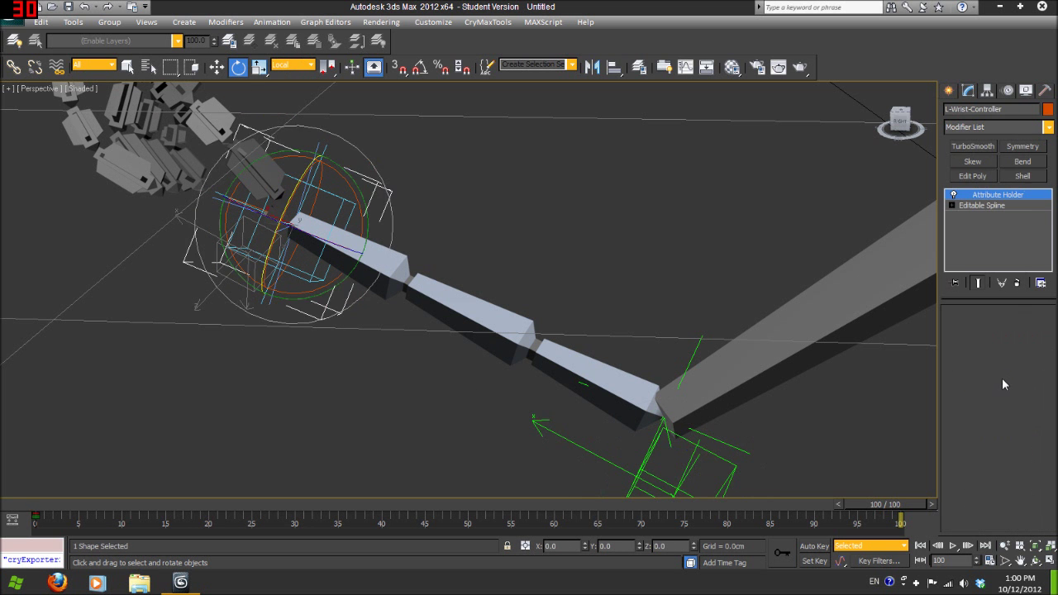
{"action": "key", "text": "ctrl+z"}
- Open the Parameter Wire Dialog for the forearm bone nearest the elbow and load that bone into its first object tree
{"action": "left_click", "coordinate": [394, 297]}
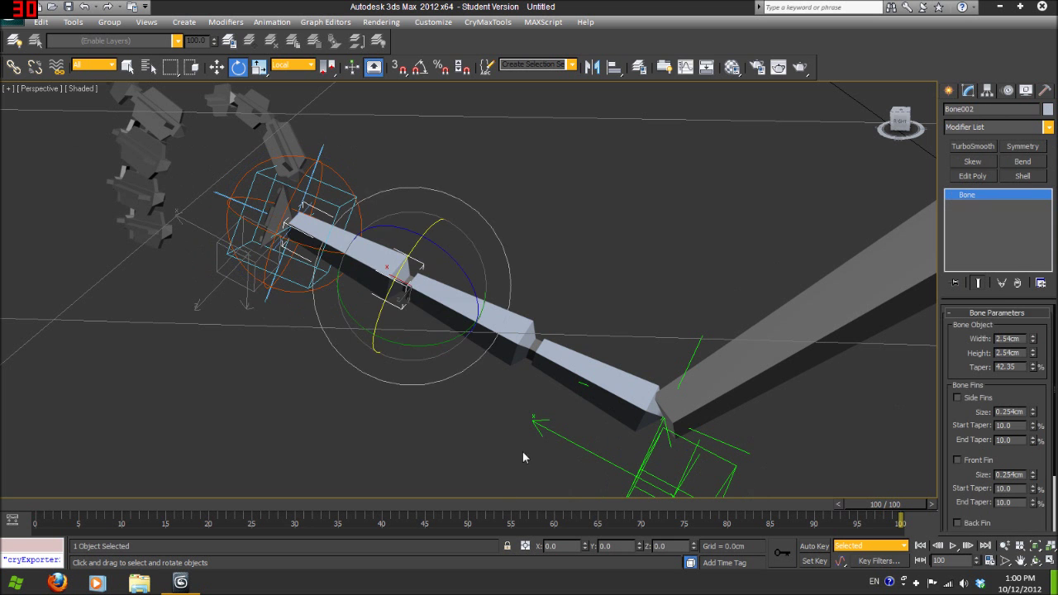
{"action": "left_click", "coordinate": [499, 330]}
{"action": "left_click", "coordinate": [632, 403]}
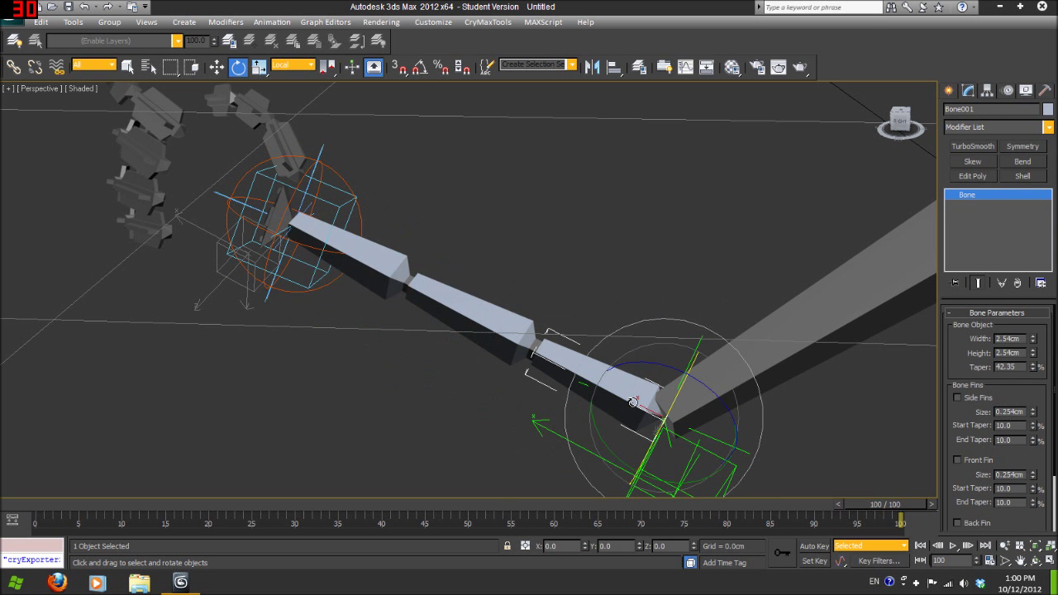
{"action": "left_click", "coordinate": [271, 21]}
{"action": "mouse_move", "coordinate": [303, 240]}
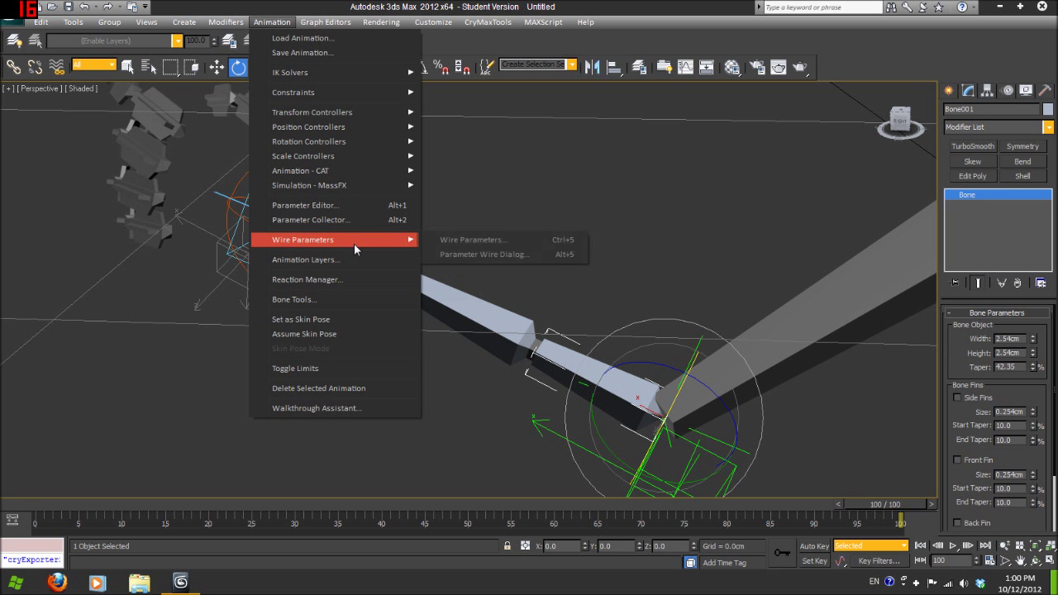
{"action": "left_click", "coordinate": [505, 256]}
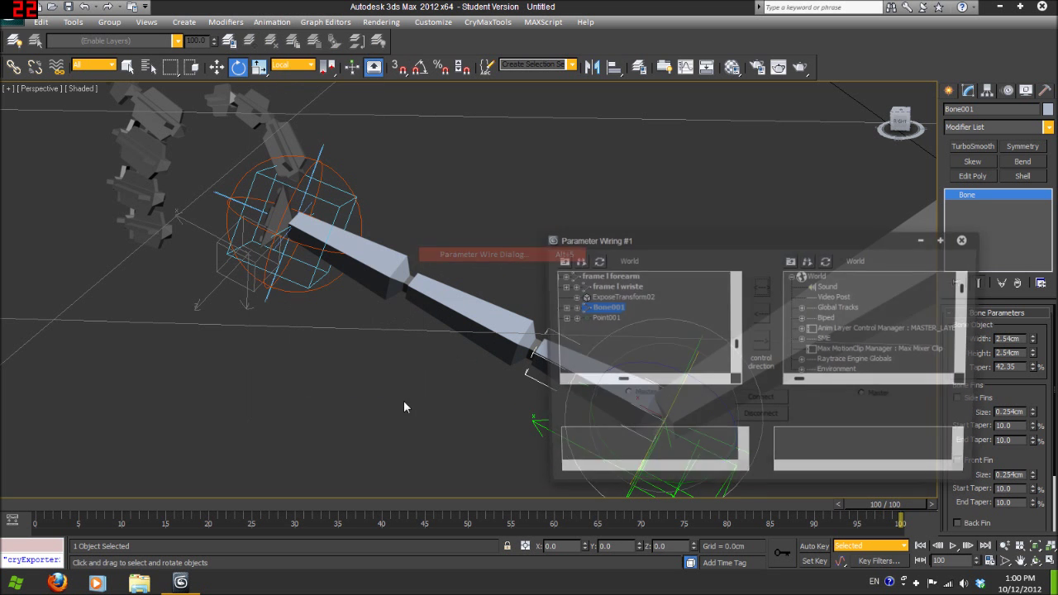
{"action": "left_click_drag", "start_coordinate": [891, 240], "coordinate": [273, 288]}
{"action": "middle_click_drag", "start_coordinate": [558, 261], "coordinate": [562, 236]}
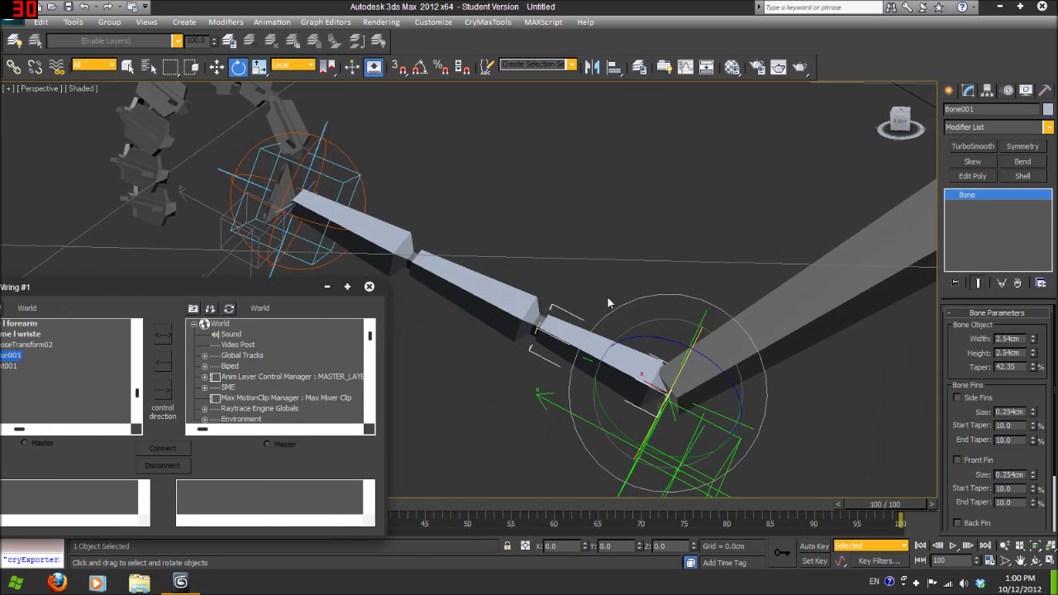
{"action": "left_click_drag", "start_coordinate": [289, 295], "coordinate": [420, 265]}
{"action": "left_click", "coordinate": [127, 279]}
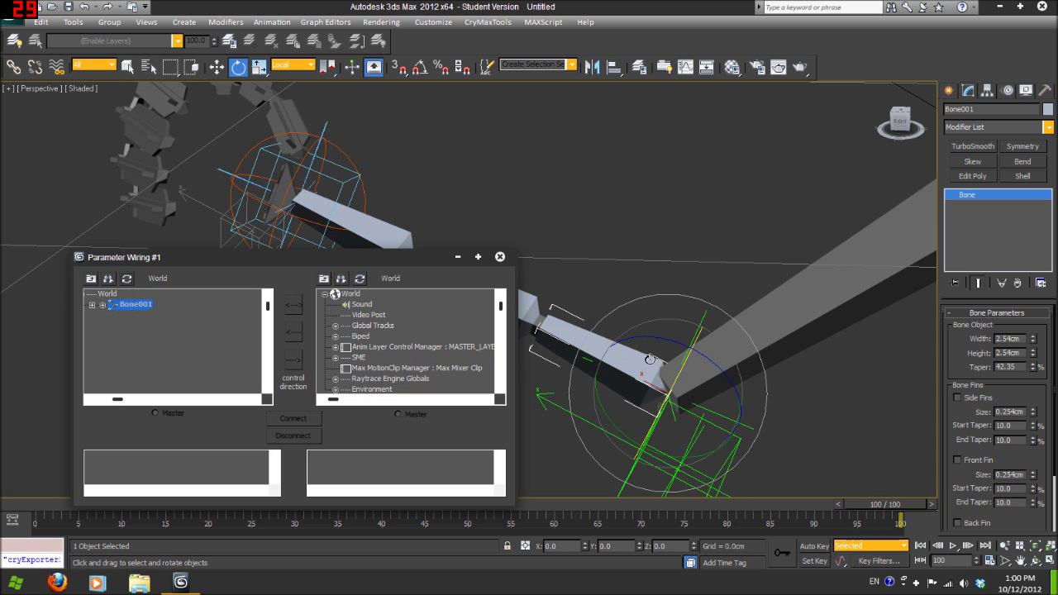
- Choose Bone001's X Rotation under its Euler XYZ rotation as the parameter for the wire to drive
{"action": "left_click", "coordinate": [102, 305]}
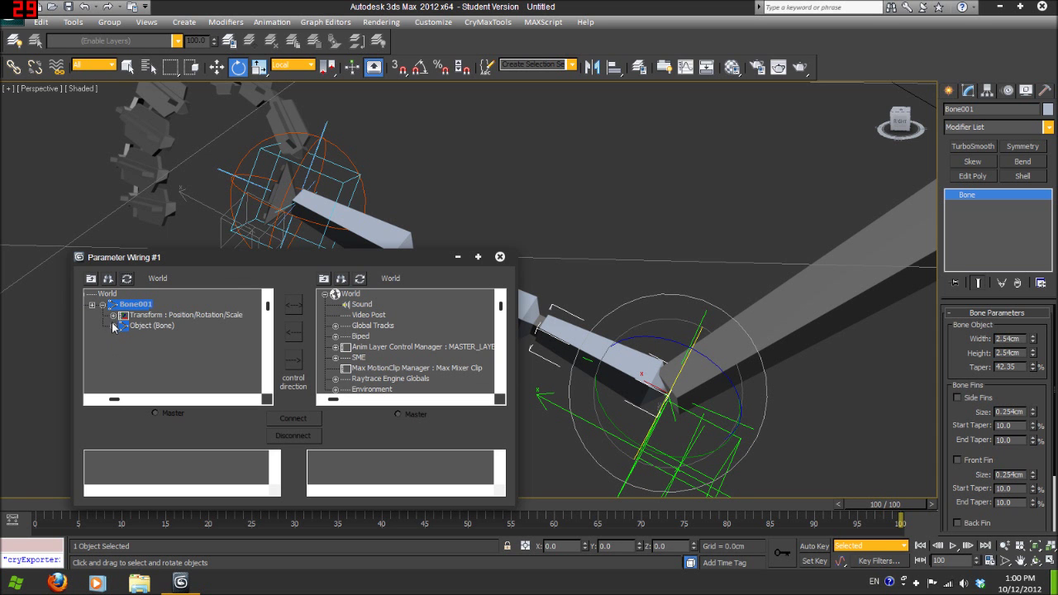
{"action": "left_click", "coordinate": [113, 315]}
{"action": "left_click", "coordinate": [113, 315]}
{"action": "left_click", "coordinate": [113, 315]}
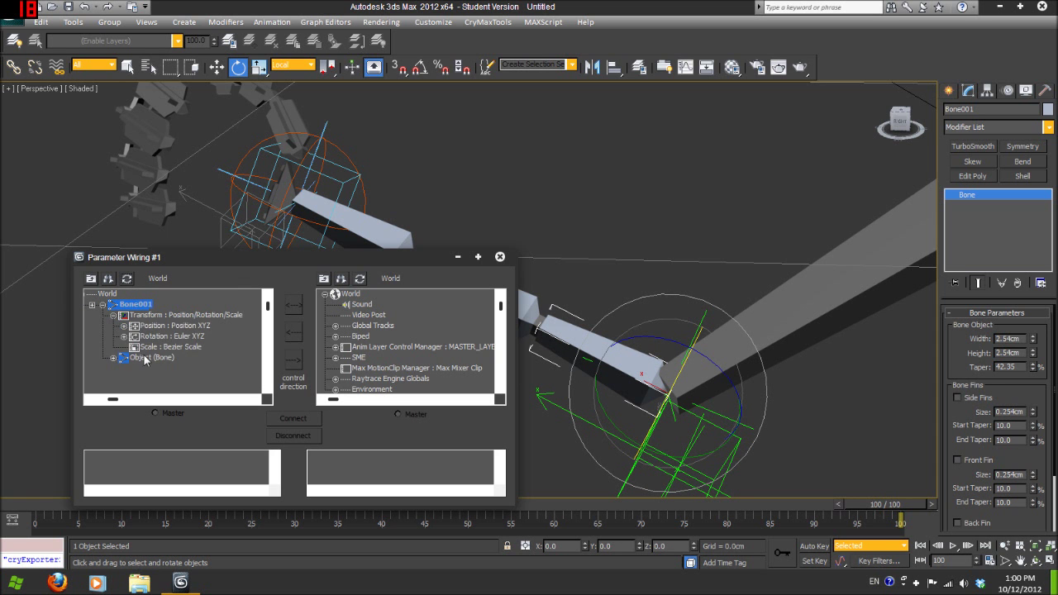
{"action": "left_click", "coordinate": [123, 337]}
{"action": "left_click", "coordinate": [178, 347]}
{"action": "middle_click_drag", "start_coordinate": [769, 311], "coordinate": [816, 230]}
- Load the ExposeTransform helper at the elbow into the second wiring tree and choose its Local Euler X value
{"action": "left_click", "coordinate": [753, 400]}
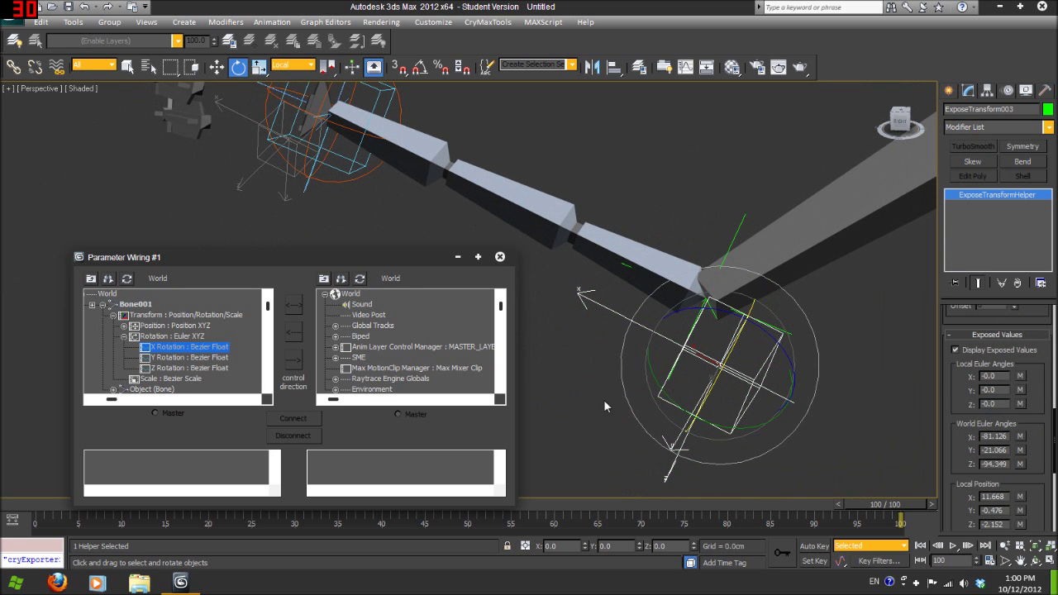
{"action": "left_click", "coordinate": [363, 281]}
{"action": "left_click", "coordinate": [335, 305]}
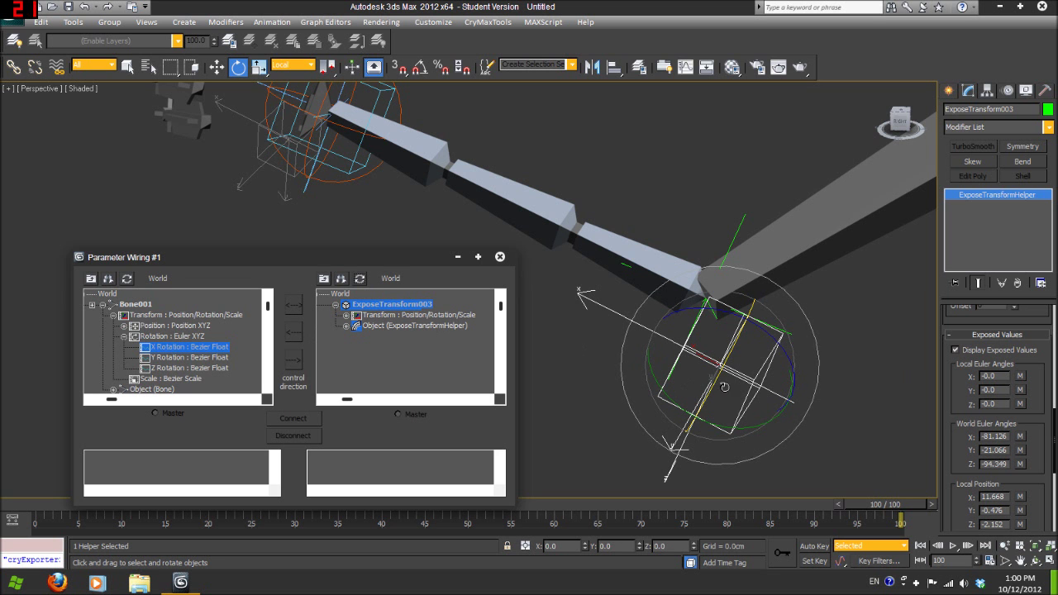
{"action": "left_click_drag", "start_coordinate": [730, 388], "coordinate": [718, 402]}
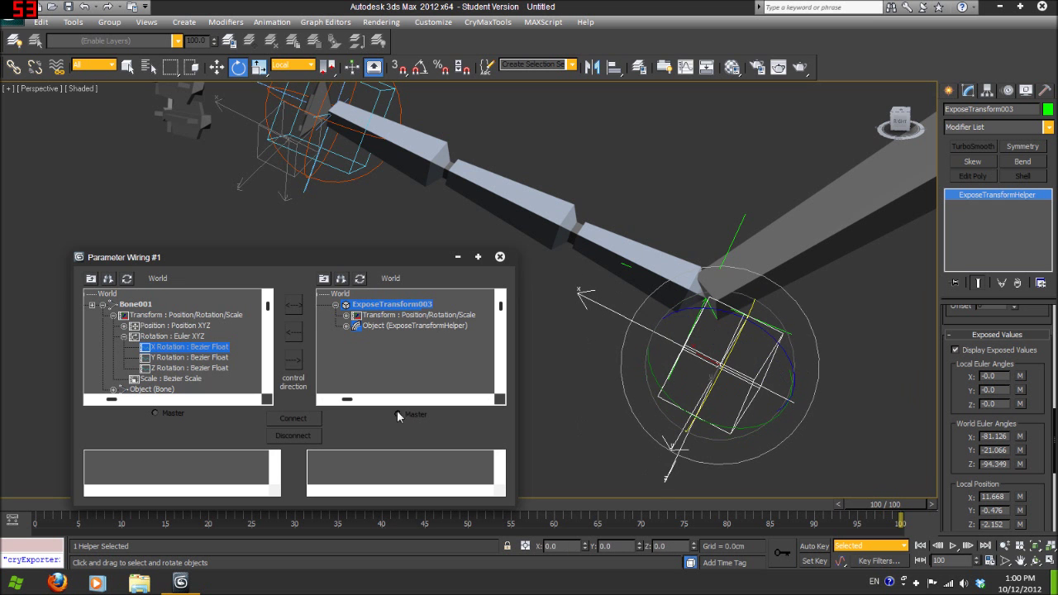
{"action": "left_click", "coordinate": [346, 326]}
{"action": "left_click", "coordinate": [379, 327]}
{"action": "left_click", "coordinate": [426, 347]}
- Try to connect Local Euler X one-way to Bone001's X Rotation using the expression Local_Euler_X0.2
{"action": "left_click", "coordinate": [294, 332]}
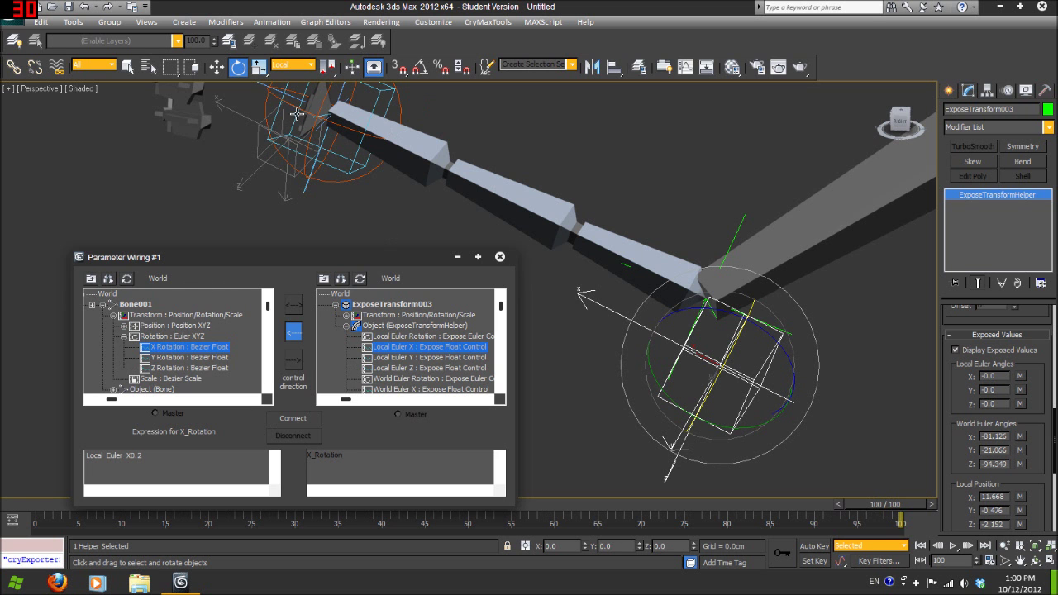
{"action": "left_click", "coordinate": [292, 418]}
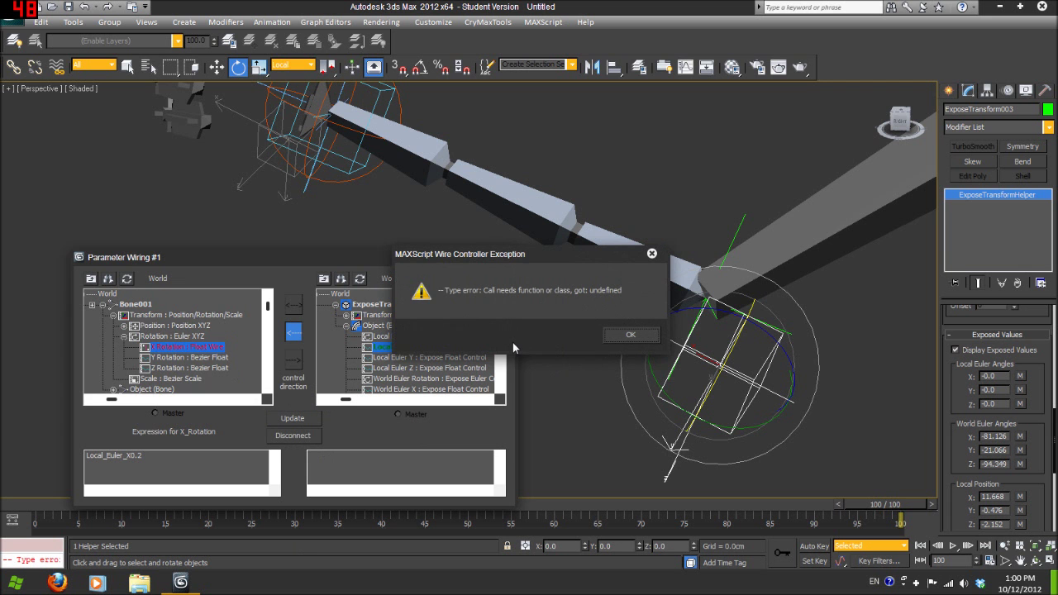
{"action": "left_click", "coordinate": [630, 336]}
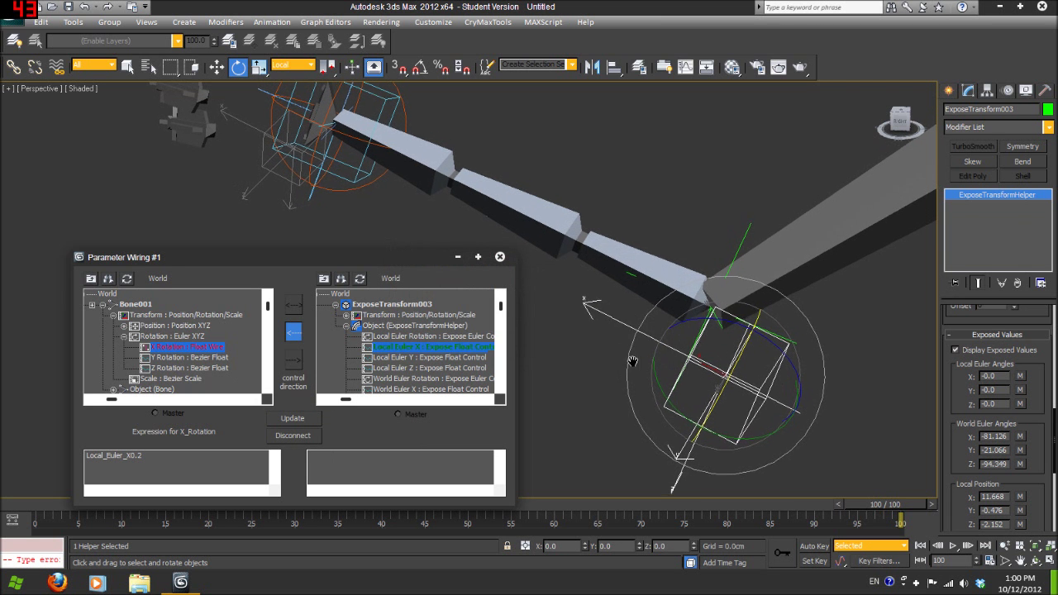
- Disconnect the faulty wire between the ExposeTransform helper and Bone001's X Rotation
{"action": "left_click", "coordinate": [675, 317]}
{"action": "left_click", "coordinate": [371, 173]}
{"action": "left_click", "coordinate": [367, 180]}
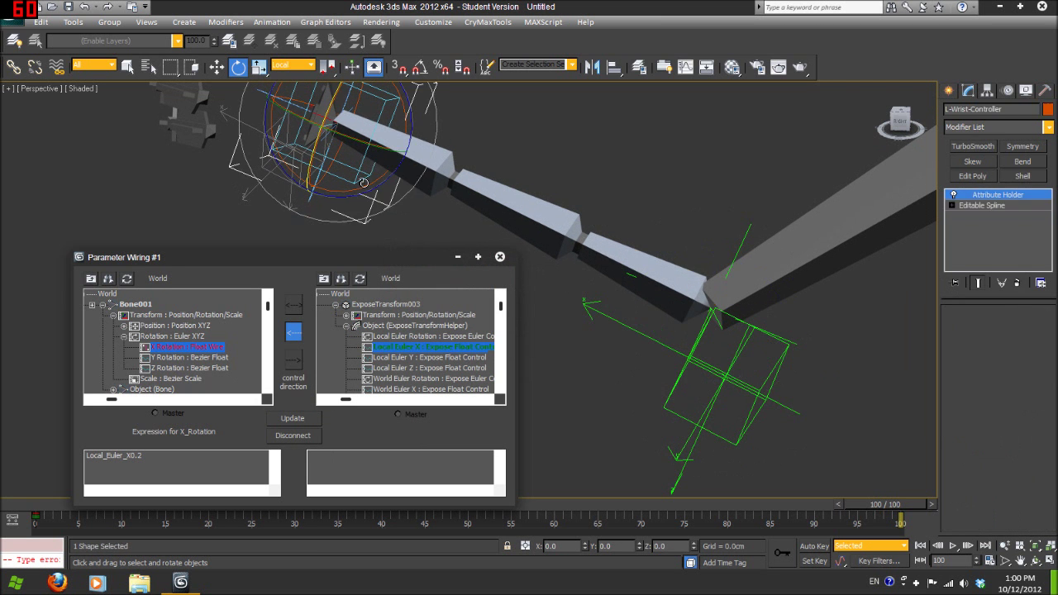
{"action": "left_click", "coordinate": [622, 248]}
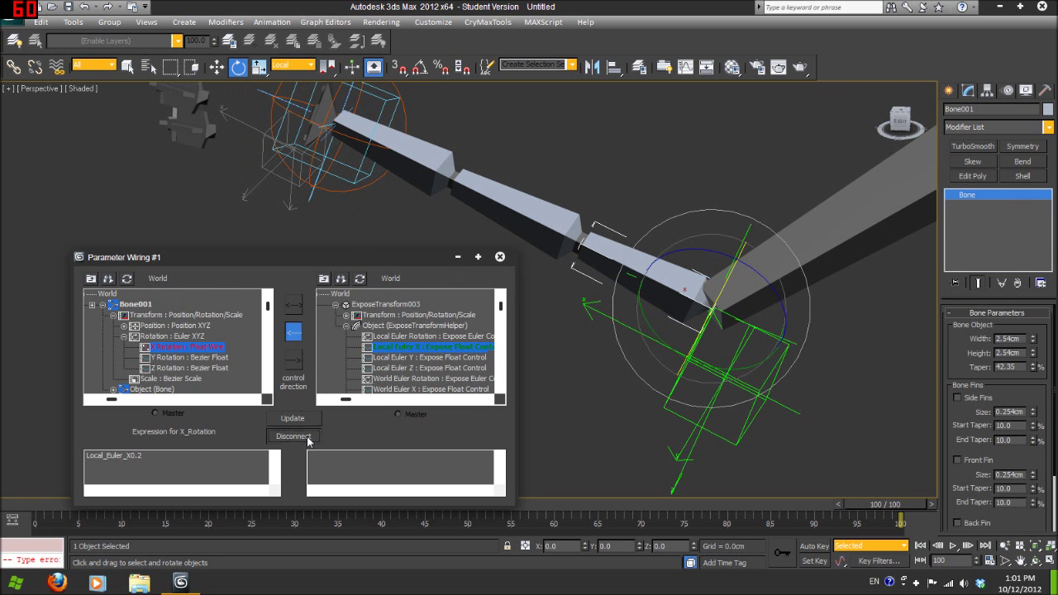
{"action": "left_click", "coordinate": [309, 439]}
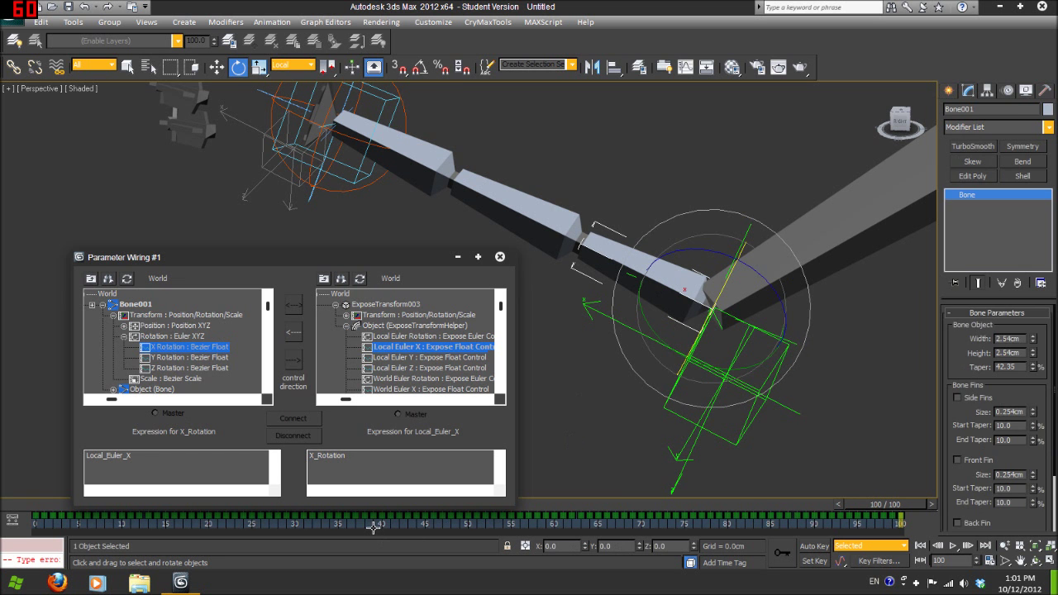
- Select all scene objects, clear the keys along the timeline, and reselect the forearm bone nearest the elbow
{"action": "key", "text": "ctrl+a"}
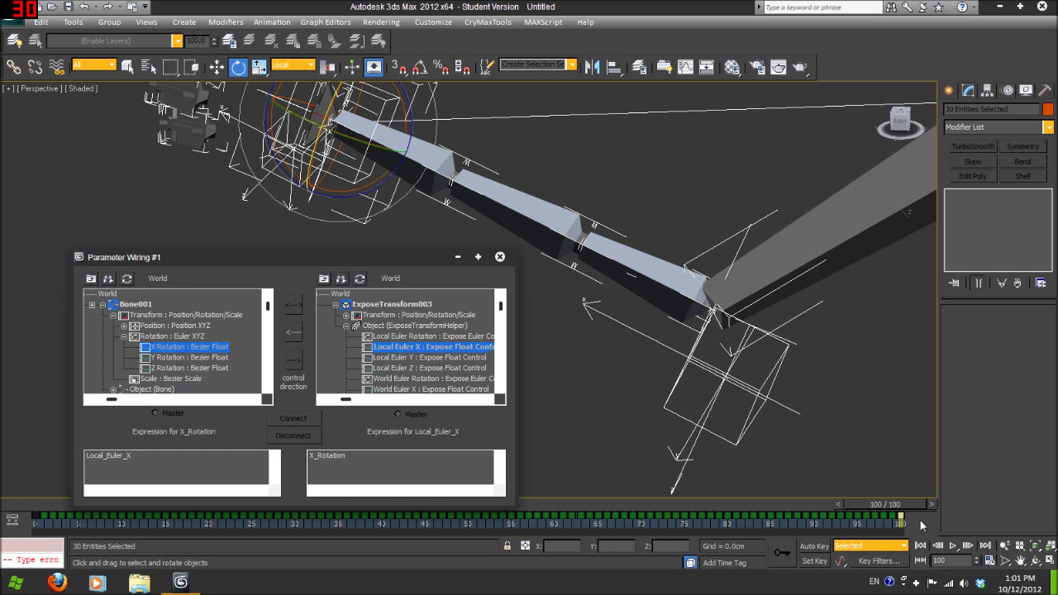
{"action": "left_click", "coordinate": [669, 291]}
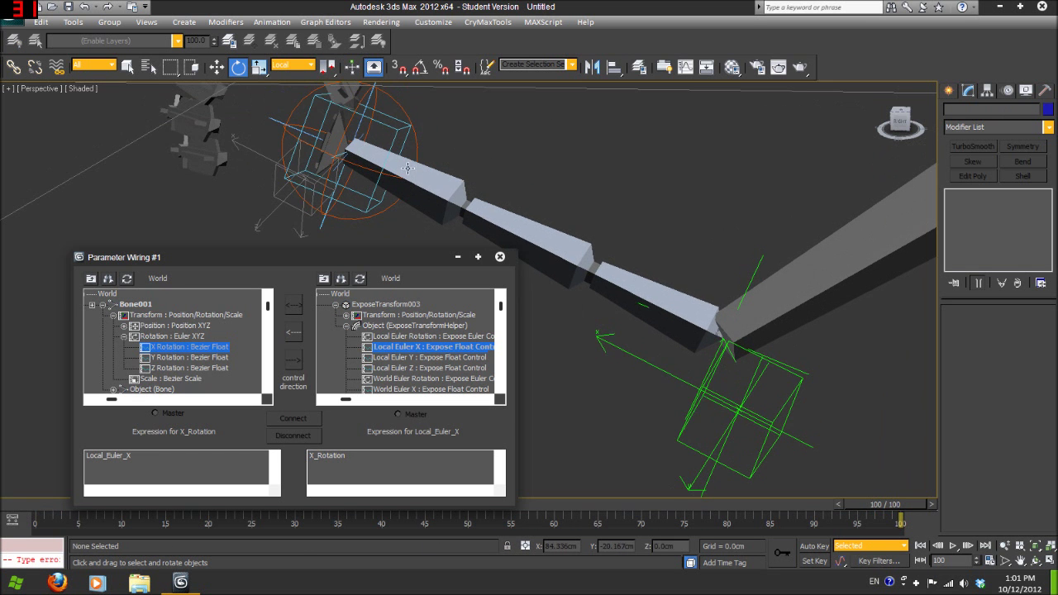
{"action": "left_click", "coordinate": [339, 147]}
{"action": "middle_click_drag", "start_coordinate": [641, 355], "coordinate": [762, 395], "text": "alt"}
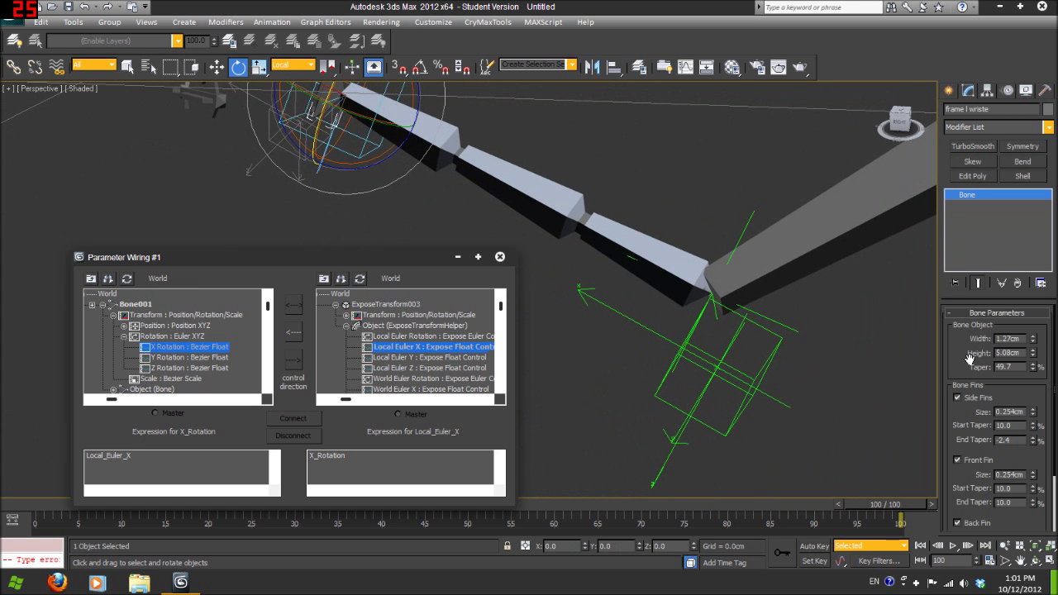
{"action": "left_click", "coordinate": [690, 365]}
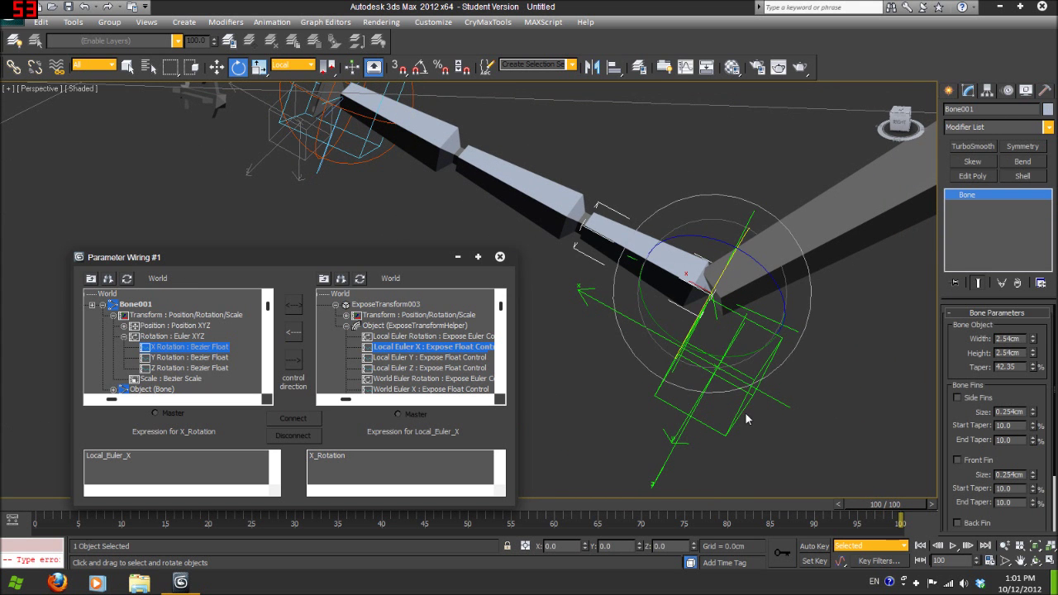
{"action": "left_click", "coordinate": [631, 240]}
- Wire Local Euler X one-way to Bone001's X Rotation with the expression Local_Euler_X*0.2
{"action": "left_click", "coordinate": [294, 333]}
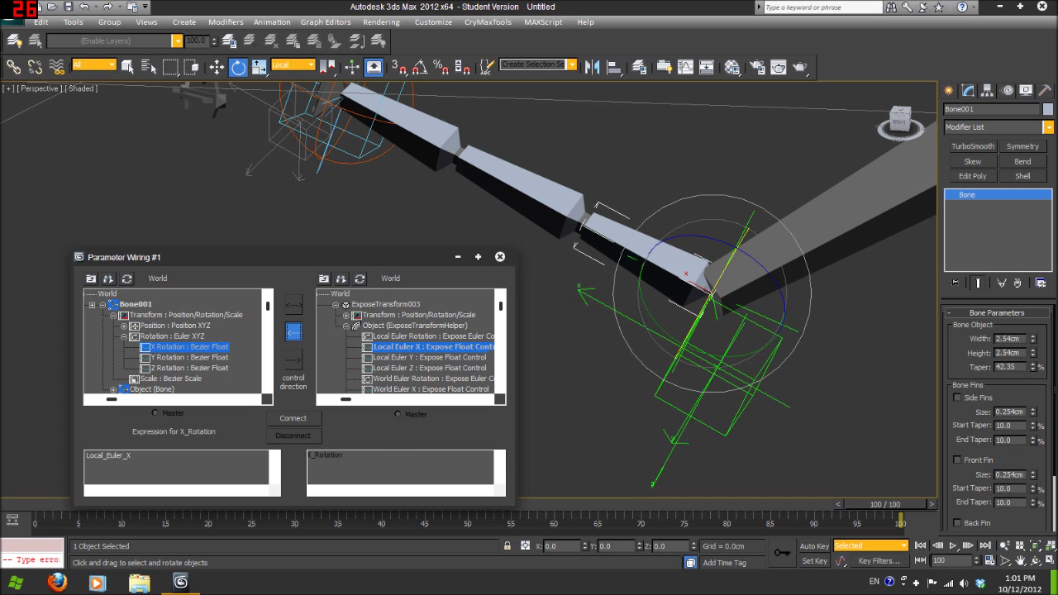
{"action": "left_click", "coordinate": [291, 418]}
{"action": "type", "text": "0.2"}
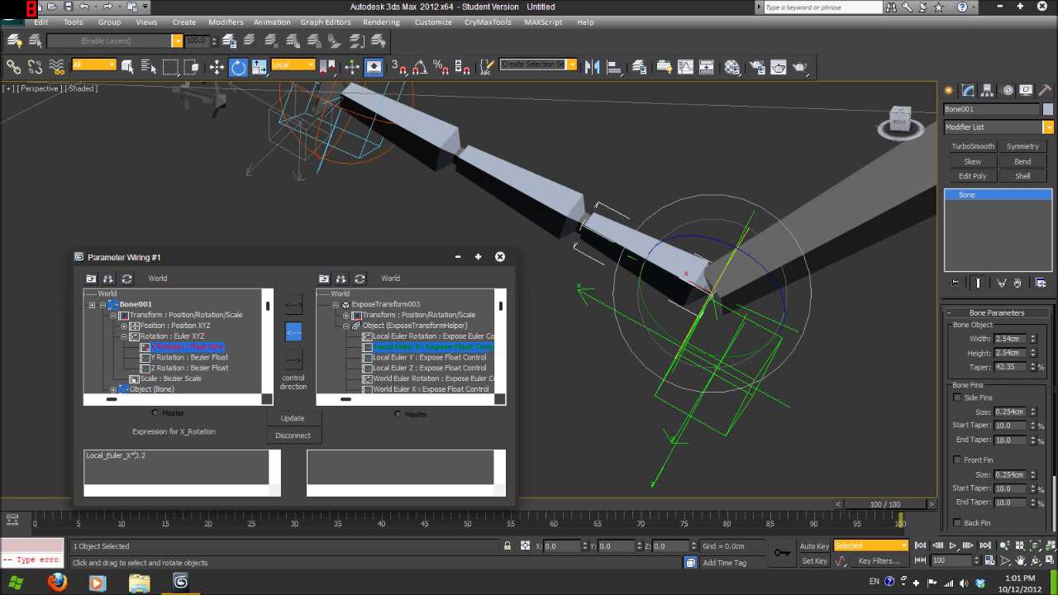
{"action": "left_click", "coordinate": [304, 419]}
- Test rotating the left wrist controller to check Bone001's twist, and cancel the rotation
{"action": "left_click_drag", "start_coordinate": [360, 156], "coordinate": [240, 273]}
{"action": "right_click", "coordinate": [240, 273]}
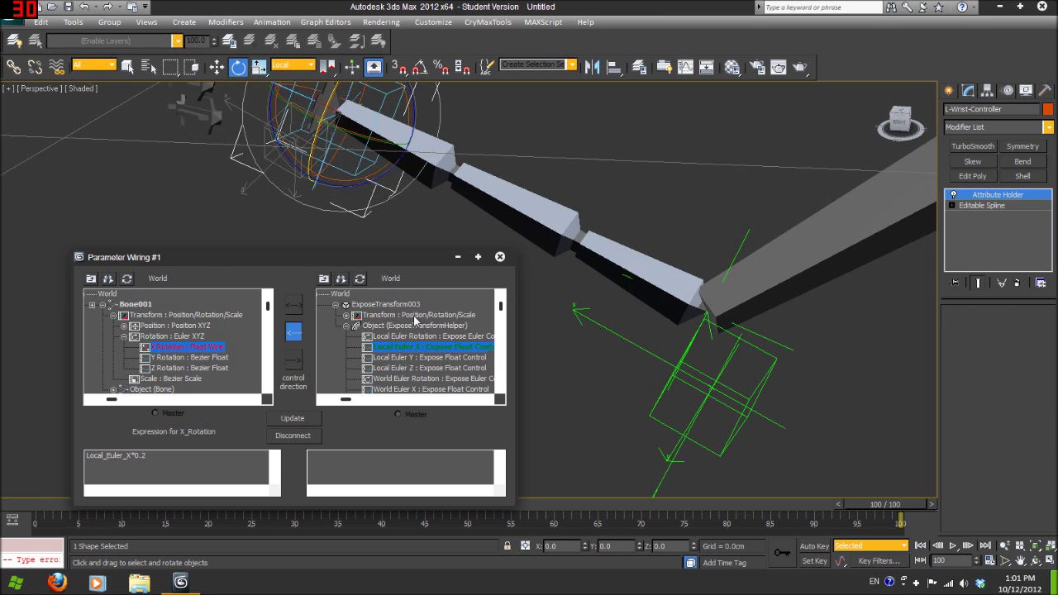
{"action": "middle_click_drag", "start_coordinate": [628, 220], "coordinate": [646, 261], "text": "alt"}
- Wire the middle forearm bone's X Rotation one-way from Local Euler X with the expression Local_Euler_X*0.2
{"action": "left_click", "coordinate": [530, 223]}
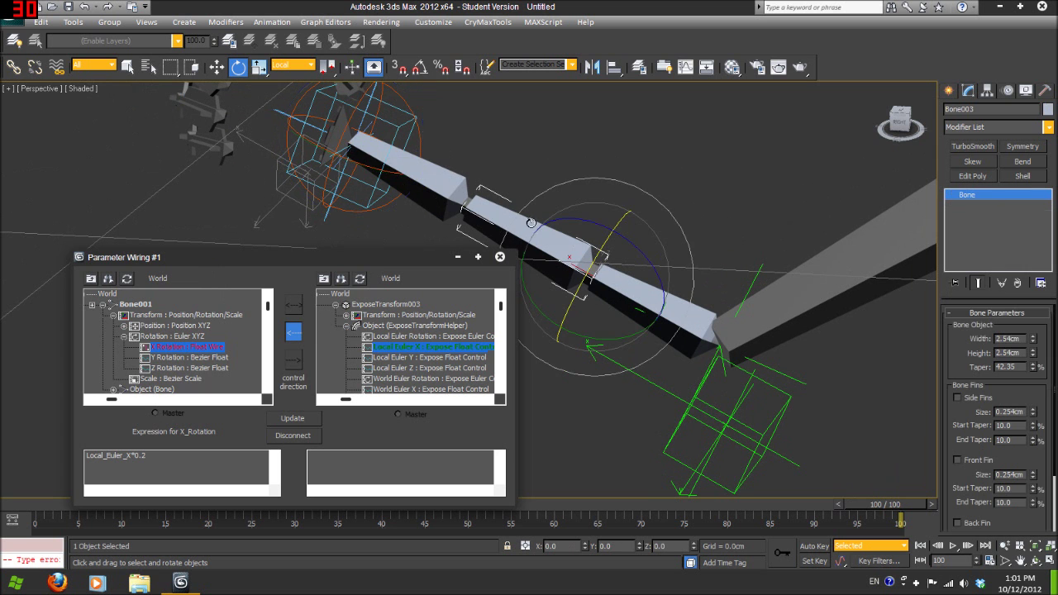
{"action": "left_click", "coordinate": [127, 280]}
{"action": "left_click", "coordinate": [102, 305]}
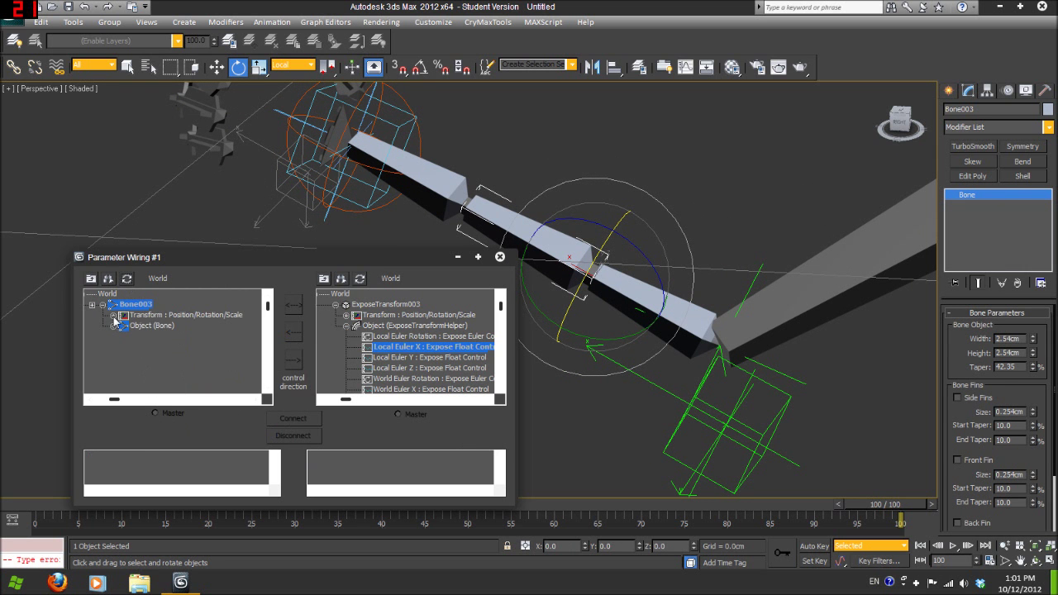
{"action": "left_click", "coordinate": [113, 316]}
{"action": "left_click", "coordinate": [124, 337]}
{"action": "left_click", "coordinate": [182, 348]}
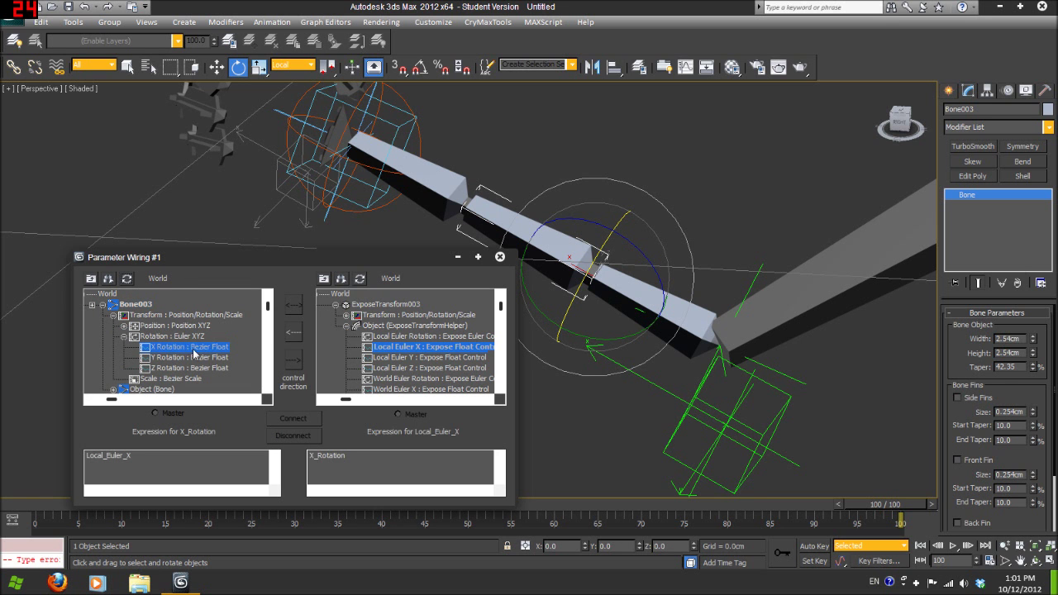
{"action": "left_click", "coordinate": [296, 333]}
{"action": "type", "text": "*0.2"}
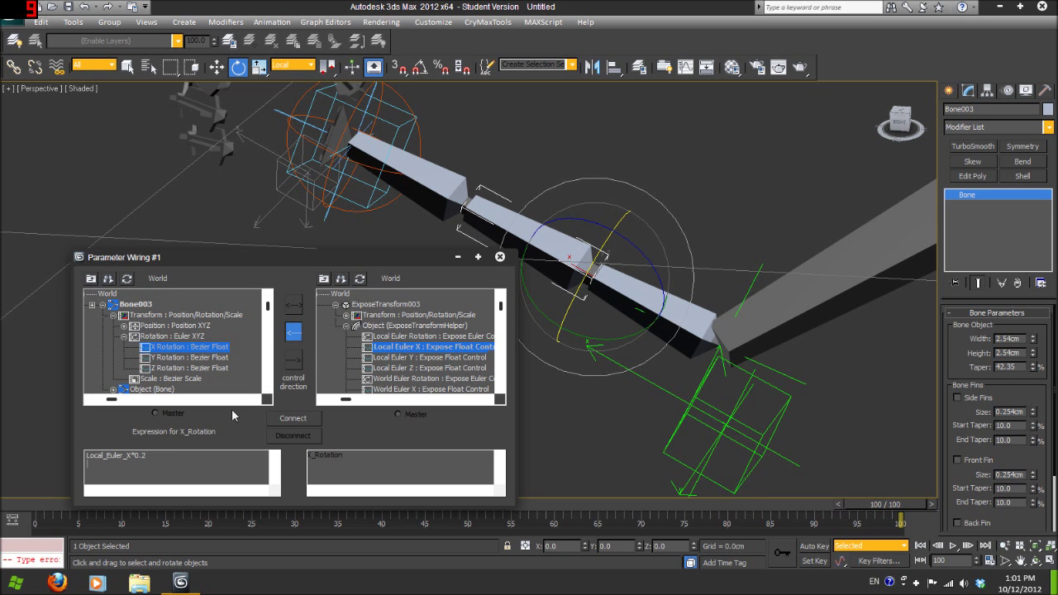
{"action": "left_click", "coordinate": [293, 419]}
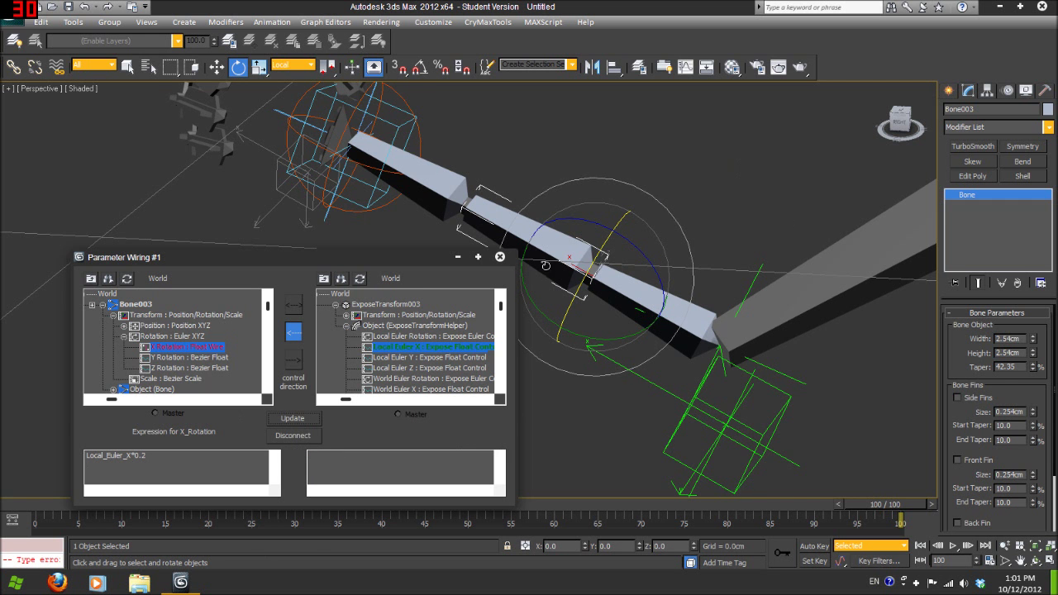
- Wire the X Rotation of the forearm bone nearest the wrist one-way from Local Euler X with the expression Local_Euler_X*0.2
{"action": "middle_click_drag", "start_coordinate": [550, 269], "coordinate": [610, 277]}
{"action": "left_click", "coordinate": [467, 176]}
{"action": "left_click", "coordinate": [127, 280]}
{"action": "left_click", "coordinate": [102, 305]}
{"action": "left_click", "coordinate": [114, 315]}
{"action": "left_click", "coordinate": [123, 337]}
{"action": "left_click", "coordinate": [186, 347]}
{"action": "left_click", "coordinate": [293, 331]}
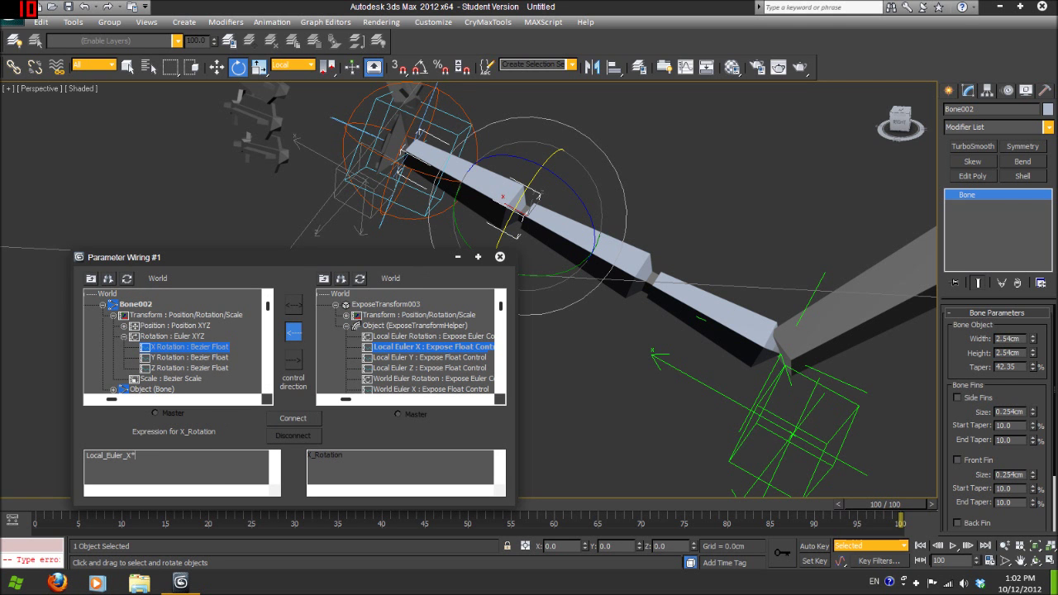
{"action": "left_click", "coordinate": [293, 418]}
- Move the wiring dialog aside and test rotating and moving the left wrist controller to check the forearm chain
{"action": "left_click_drag", "start_coordinate": [391, 265], "coordinate": [295, 367]}
{"action": "middle_click_drag", "start_coordinate": [672, 155], "coordinate": [668, 180]}
{"action": "left_click", "coordinate": [401, 157]}
{"action": "left_click_drag", "start_coordinate": [401, 157], "coordinate": [625, 295]}
{"action": "middle_click_drag", "start_coordinate": [625, 296], "coordinate": [595, 336], "text": "alt"}
{"action": "key", "text": "w"}
{"action": "middle_click_drag", "start_coordinate": [487, 196], "coordinate": [503, 241], "text": "alt"}
{"action": "right_click", "coordinate": [503, 242]}
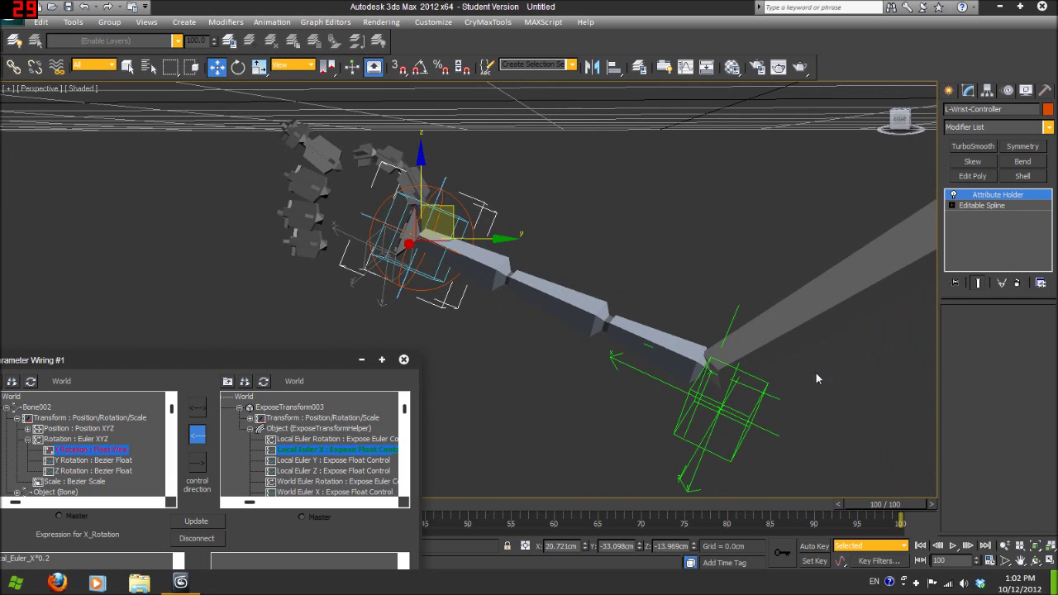
- Inspect the forearm bone segments and rotate the left wrist controller again to check how twist spreads along them
{"action": "left_click", "coordinate": [551, 323]}
{"action": "double_click", "coordinate": [654, 355]}
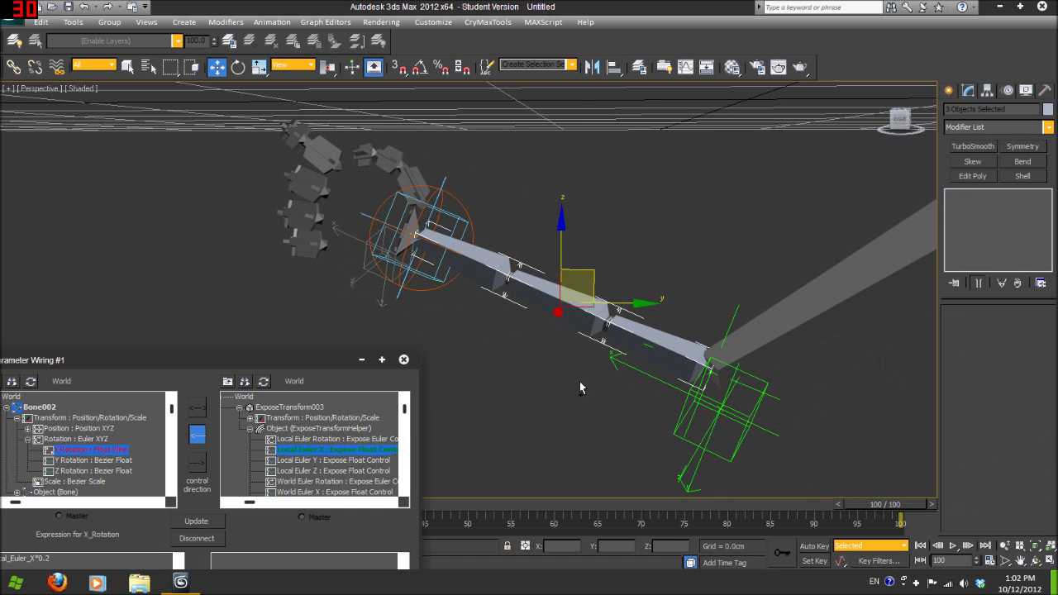
{"action": "left_click", "coordinate": [712, 379]}
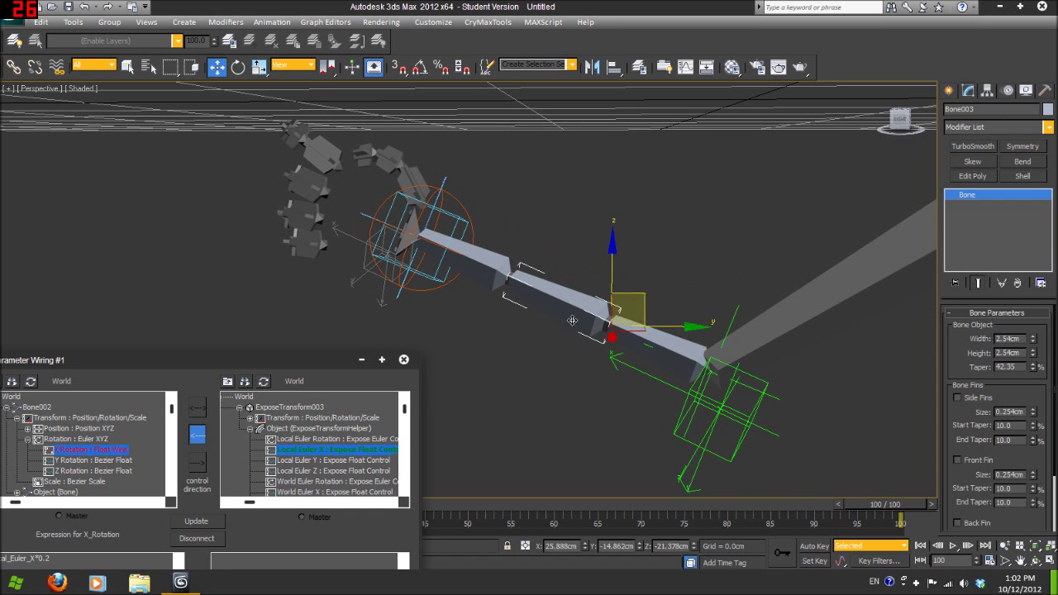
{"action": "left_click", "coordinate": [447, 196]}
{"action": "key", "text": "e"}
{"action": "left_click_drag", "start_coordinate": [448, 196], "coordinate": [417, 292]}
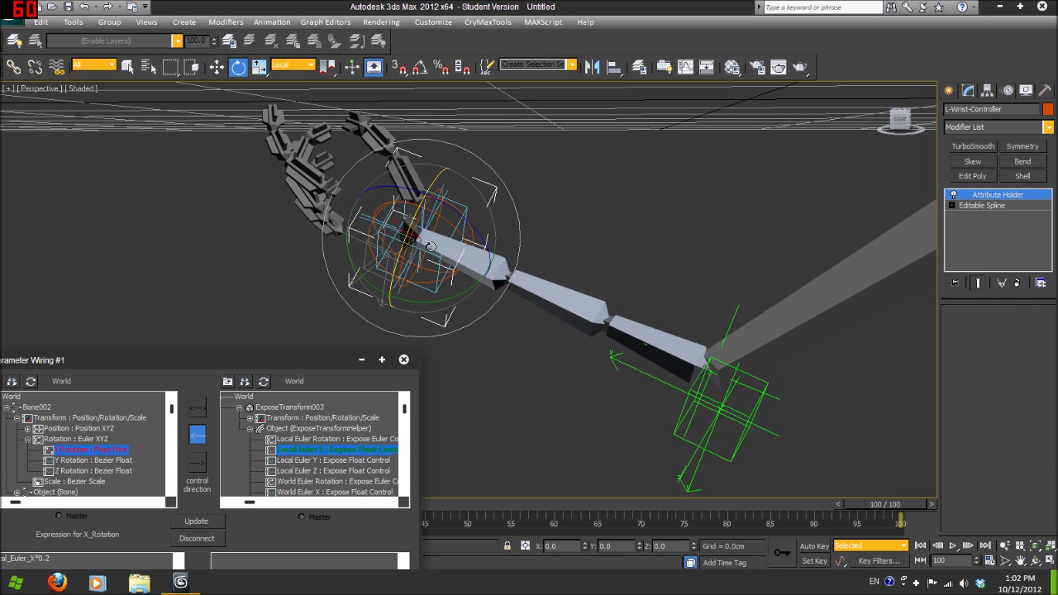
{"action": "middle_click_drag", "start_coordinate": [599, 329], "coordinate": [646, 326], "text": "alt"}
- Examine frame l forearm and each of the three wired forearm segments from several angles
{"action": "left_click", "coordinate": [646, 325]}
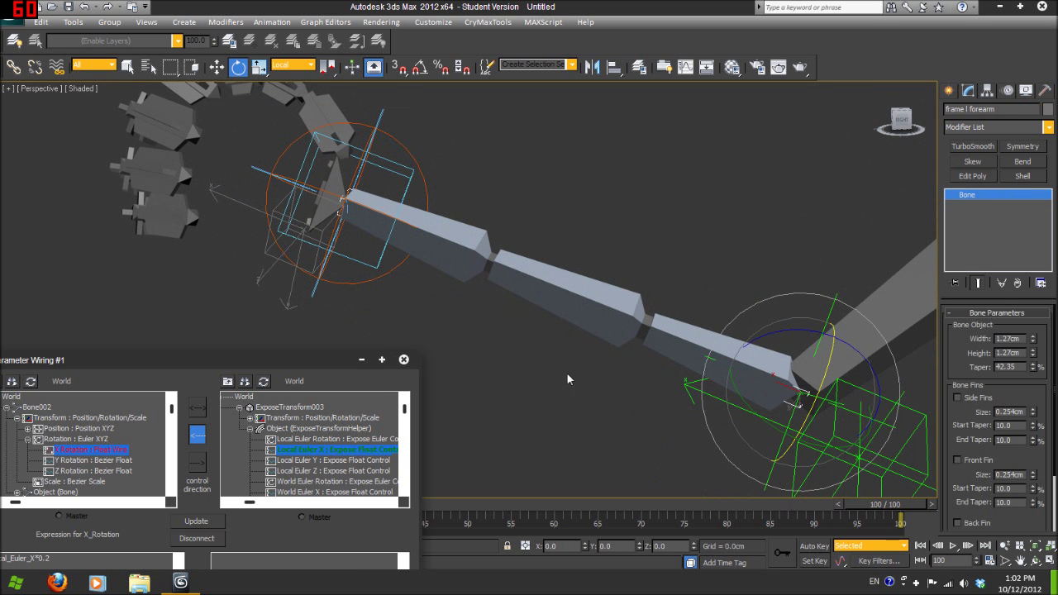
{"action": "middle_click_drag", "start_coordinate": [668, 370], "coordinate": [584, 377]}
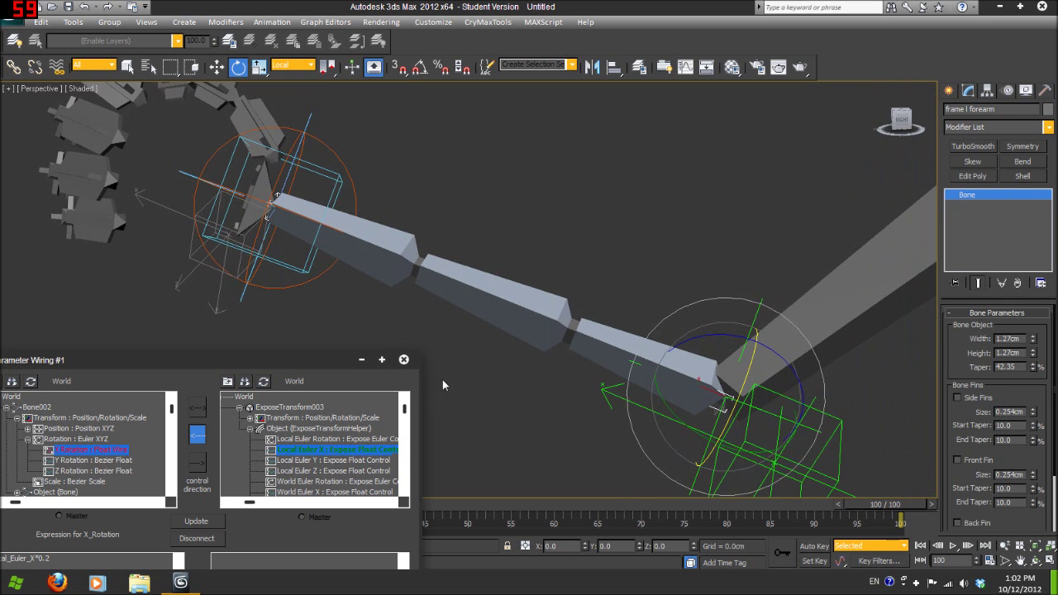
{"action": "scroll", "coordinate": [732, 287], "scroll_direction": "up", "scroll_amount": 3}
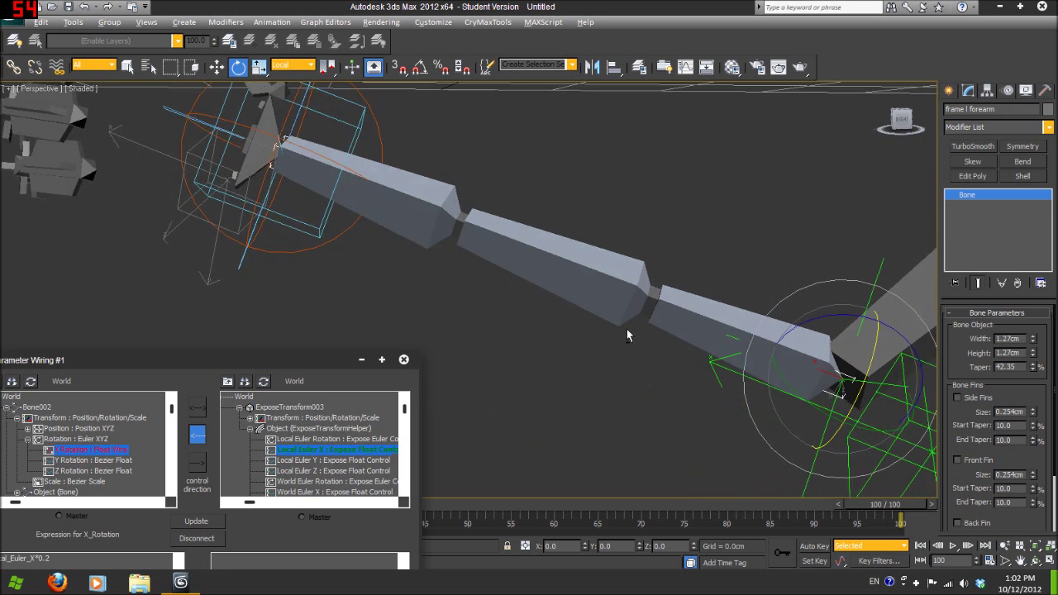
{"action": "scroll", "coordinate": [498, 316], "scroll_direction": "down", "scroll_amount": 3}
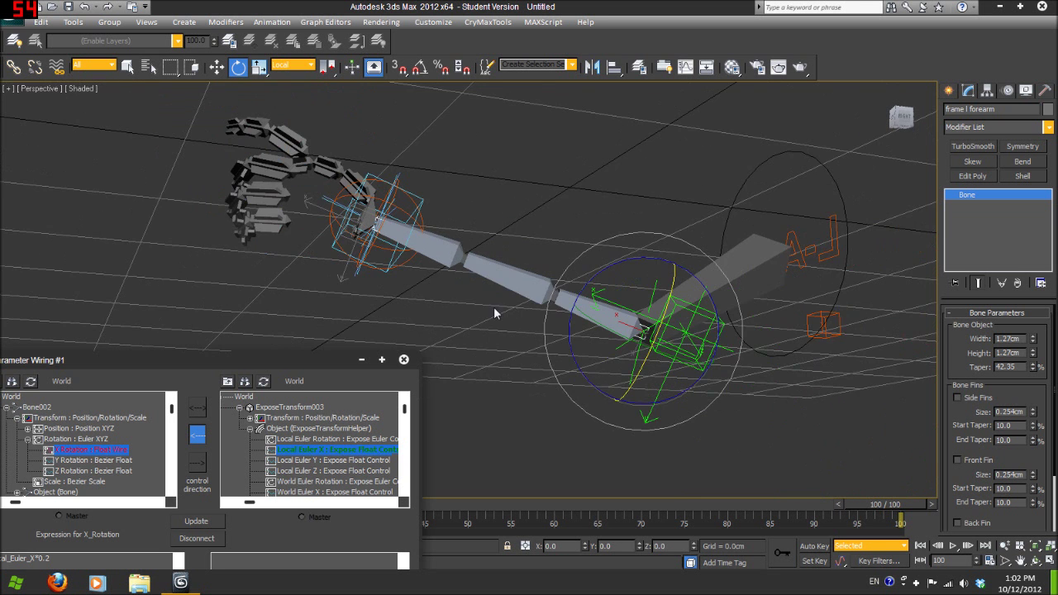
{"action": "middle_click_drag", "start_coordinate": [505, 309], "coordinate": [439, 288], "text": "alt"}
{"action": "left_click", "coordinate": [435, 250]}
{"action": "left_click", "coordinate": [515, 281]}
{"action": "left_click", "coordinate": [605, 315]}
{"action": "middle_click_drag", "start_coordinate": [693, 332], "coordinate": [732, 365], "text": "alt"}
{"action": "middle_click_drag", "start_coordinate": [529, 328], "coordinate": [579, 367], "text": "alt"}
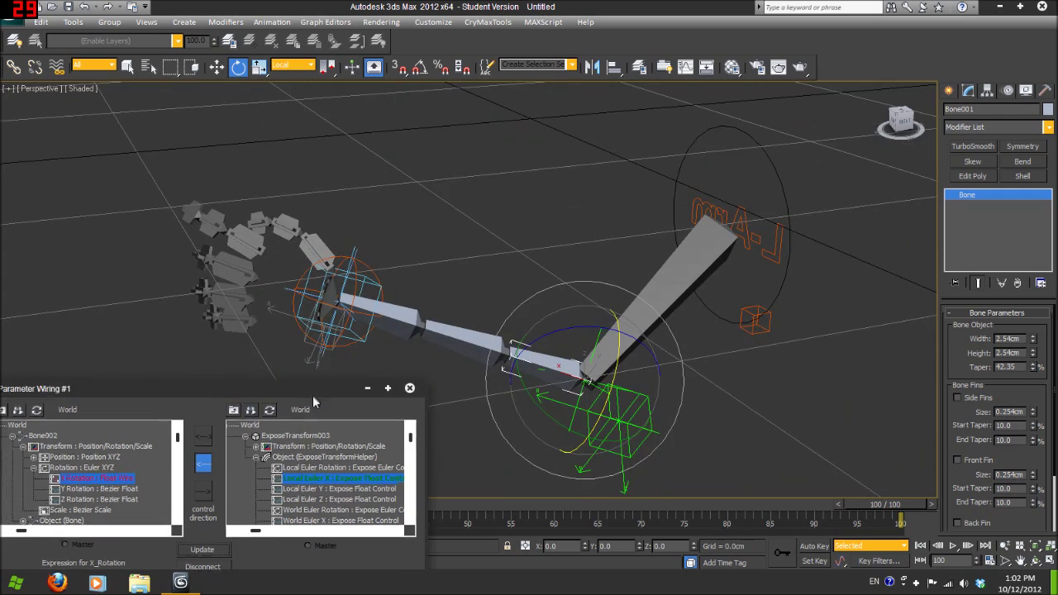